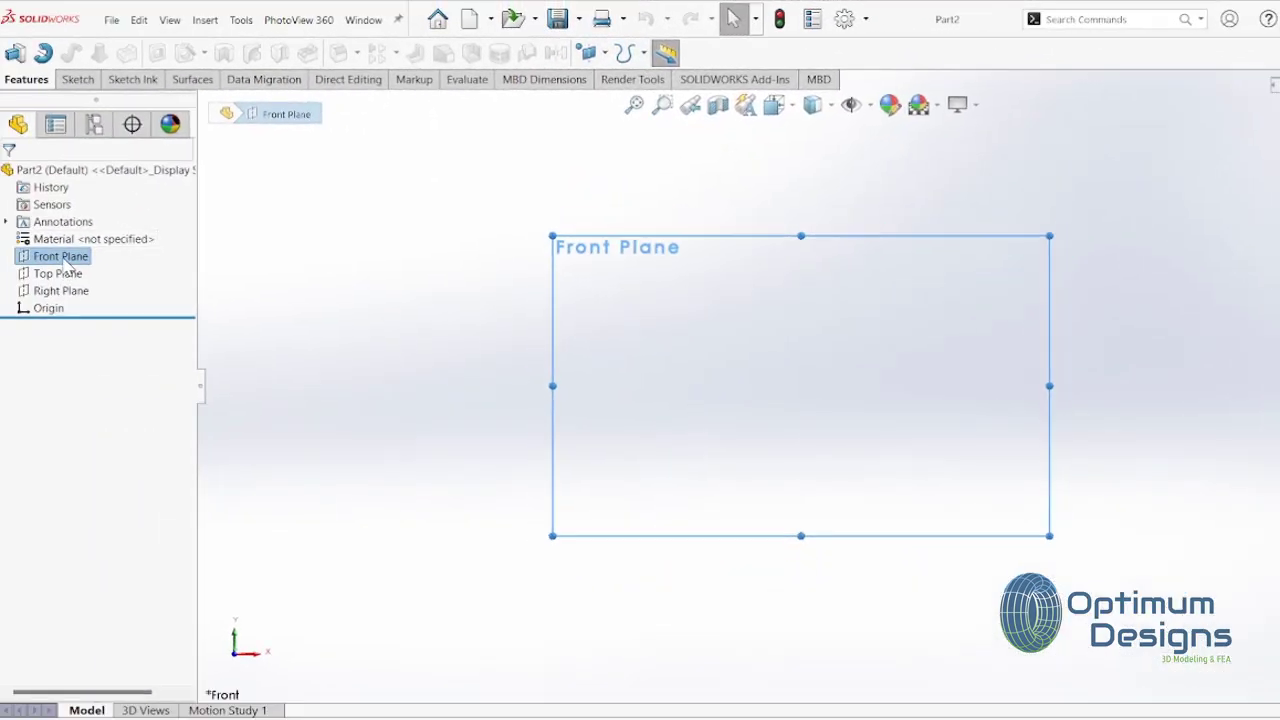
Start Sketch1 on the Front Plane.
right_click(113, 258)
click(76, 236)
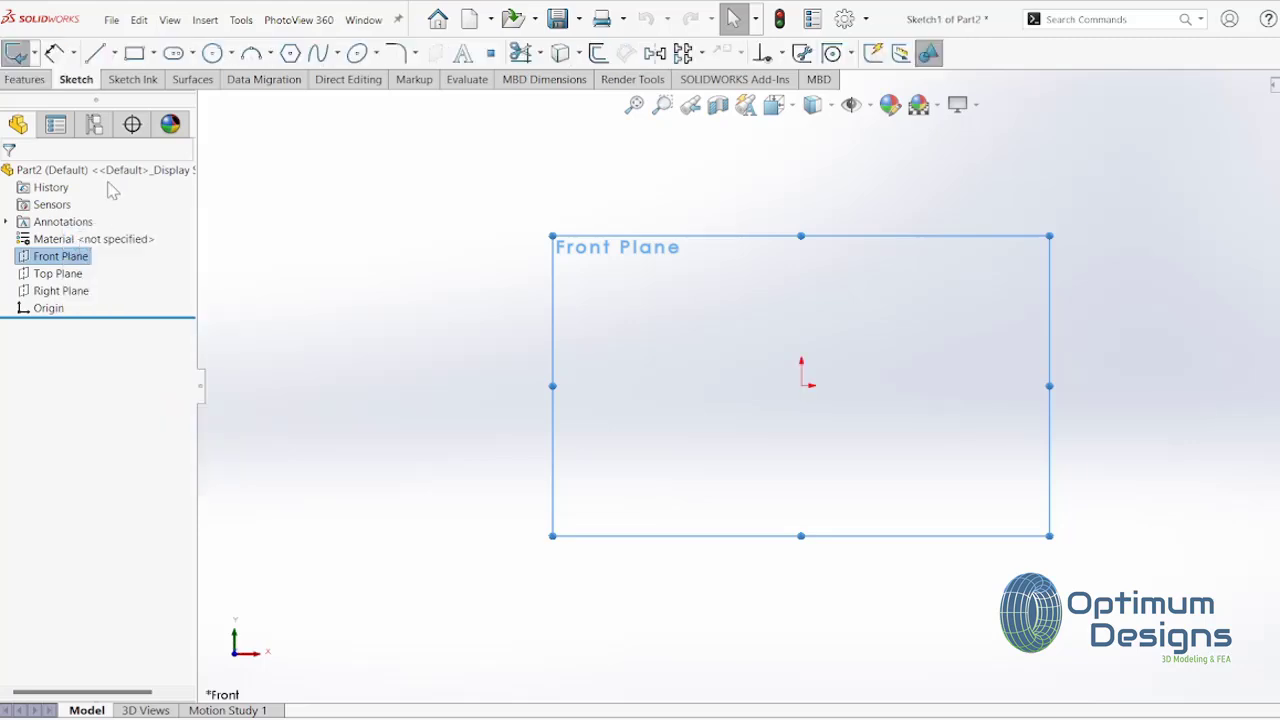
Draw a corner rectangle from the origin and convert it to construction geometry.
click(153, 53)
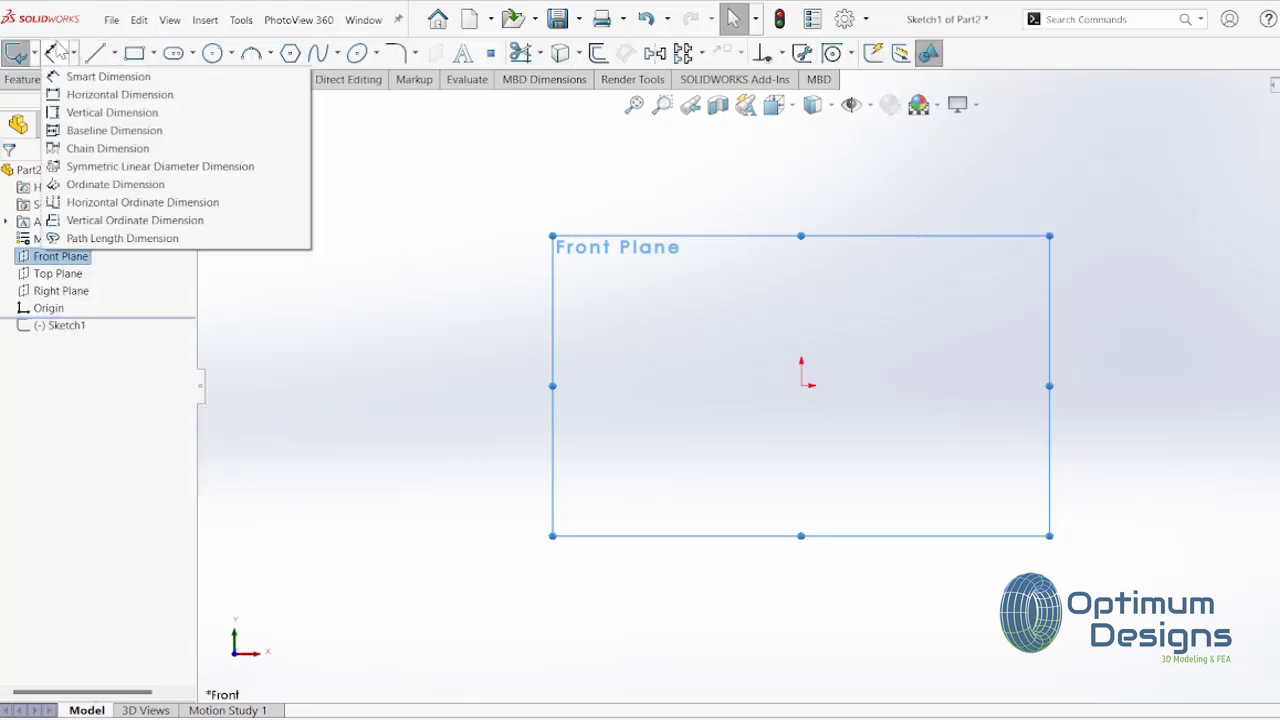
click(188, 76)
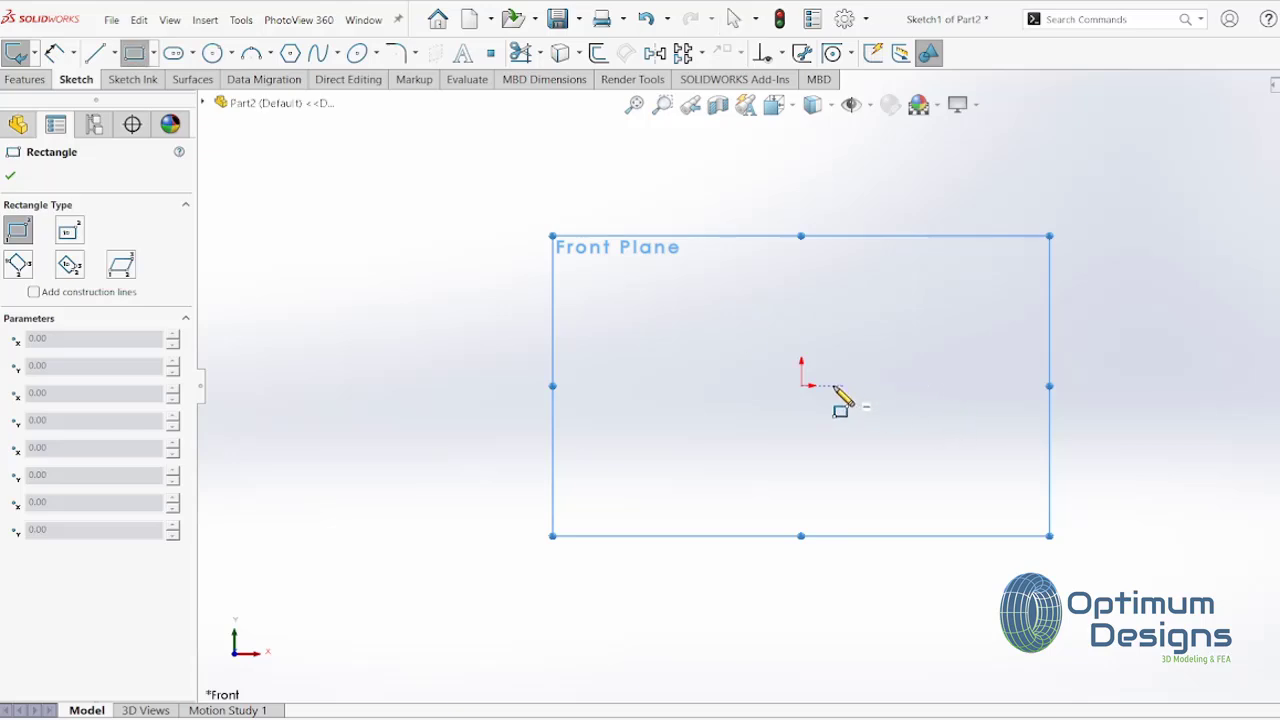
click(801, 385)
click(1046, 206)
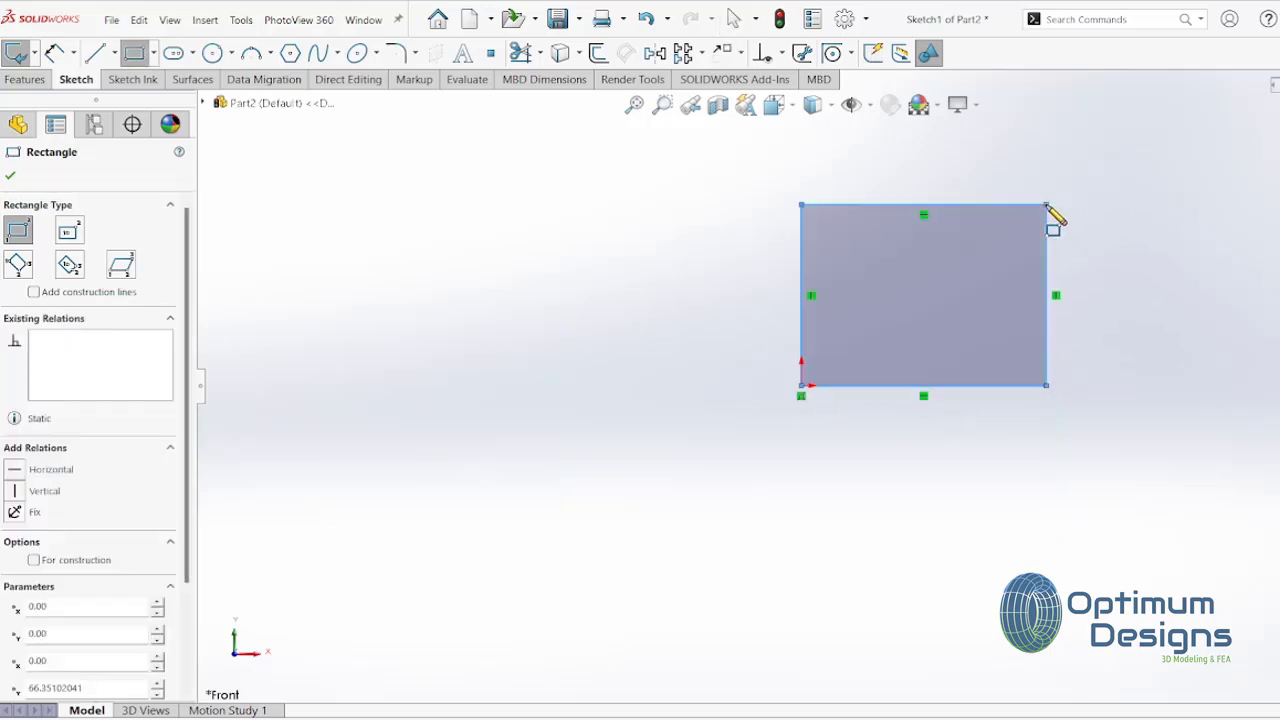
click(36, 560)
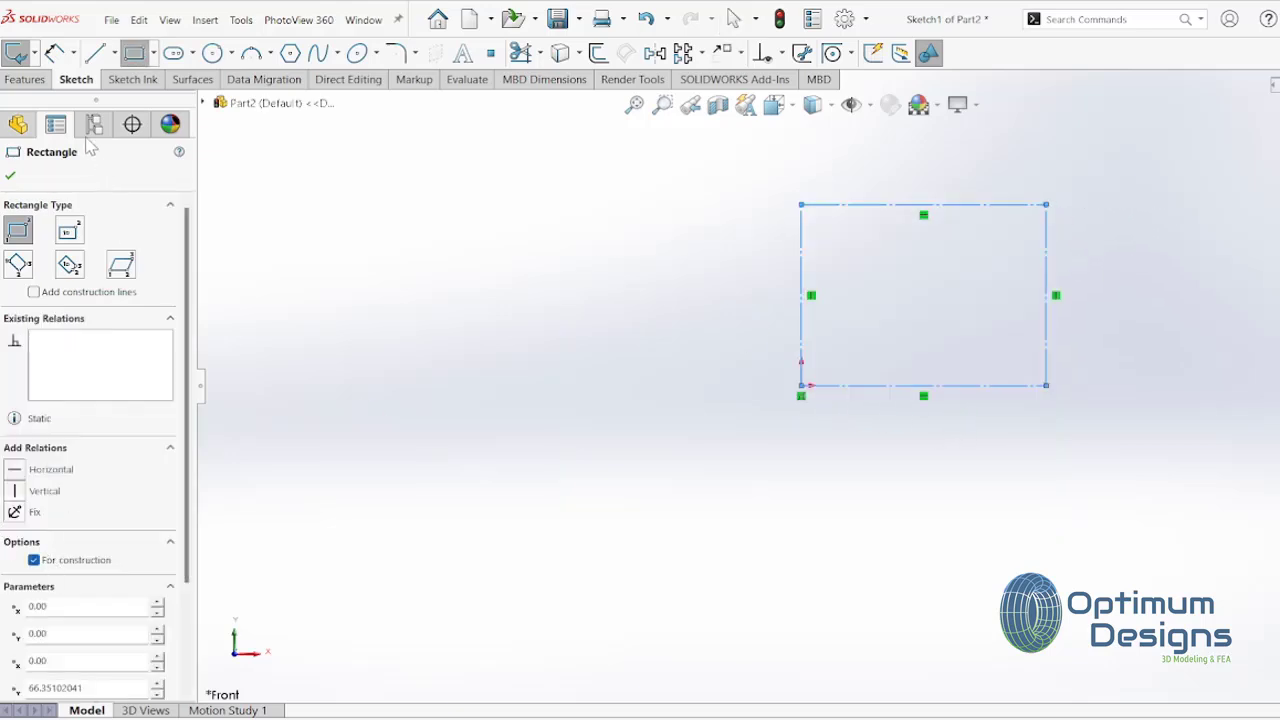
click(55, 52)
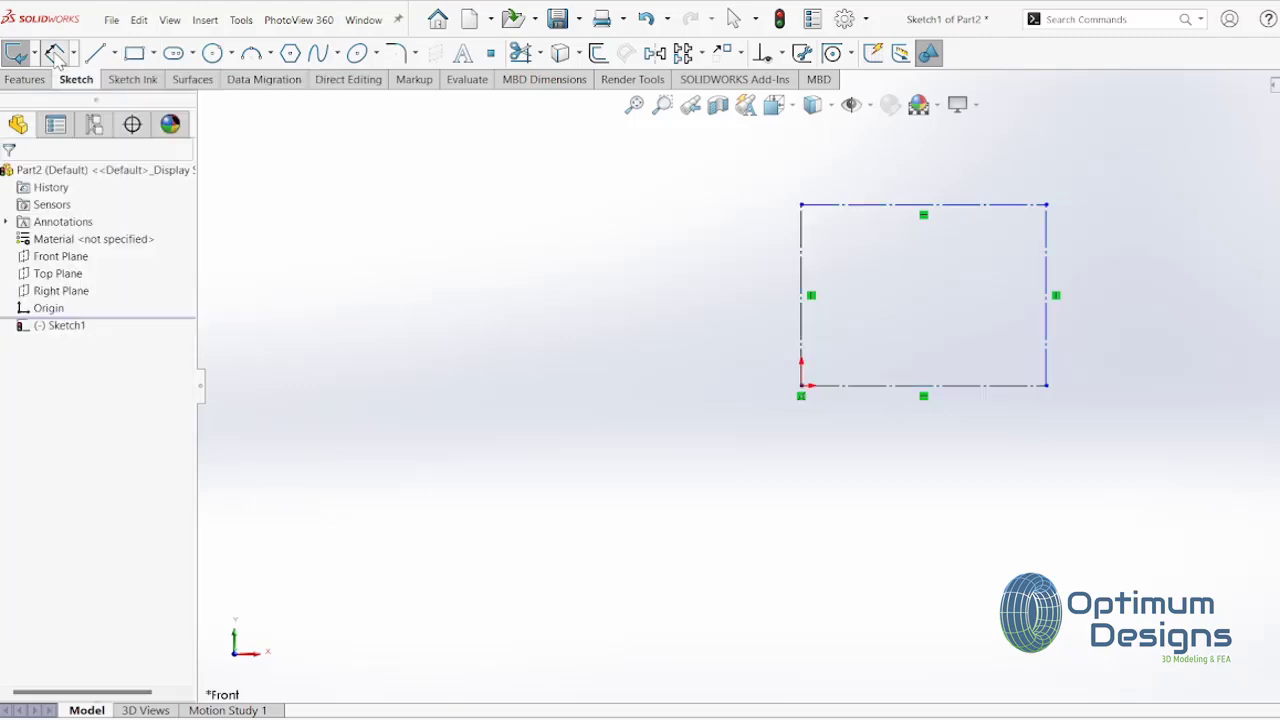
Dimension the rectangle's top line, keeping its 87.68 length for now.
click(958, 207)
click(958, 157)
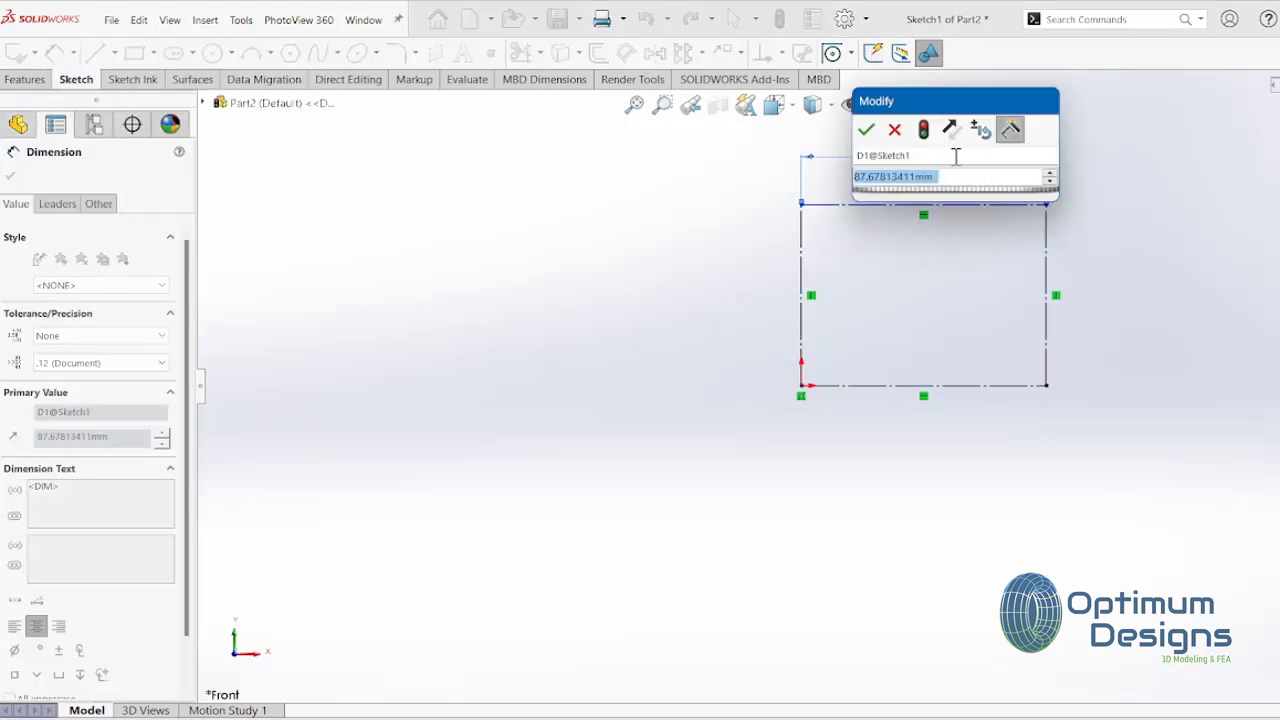
click(866, 130)
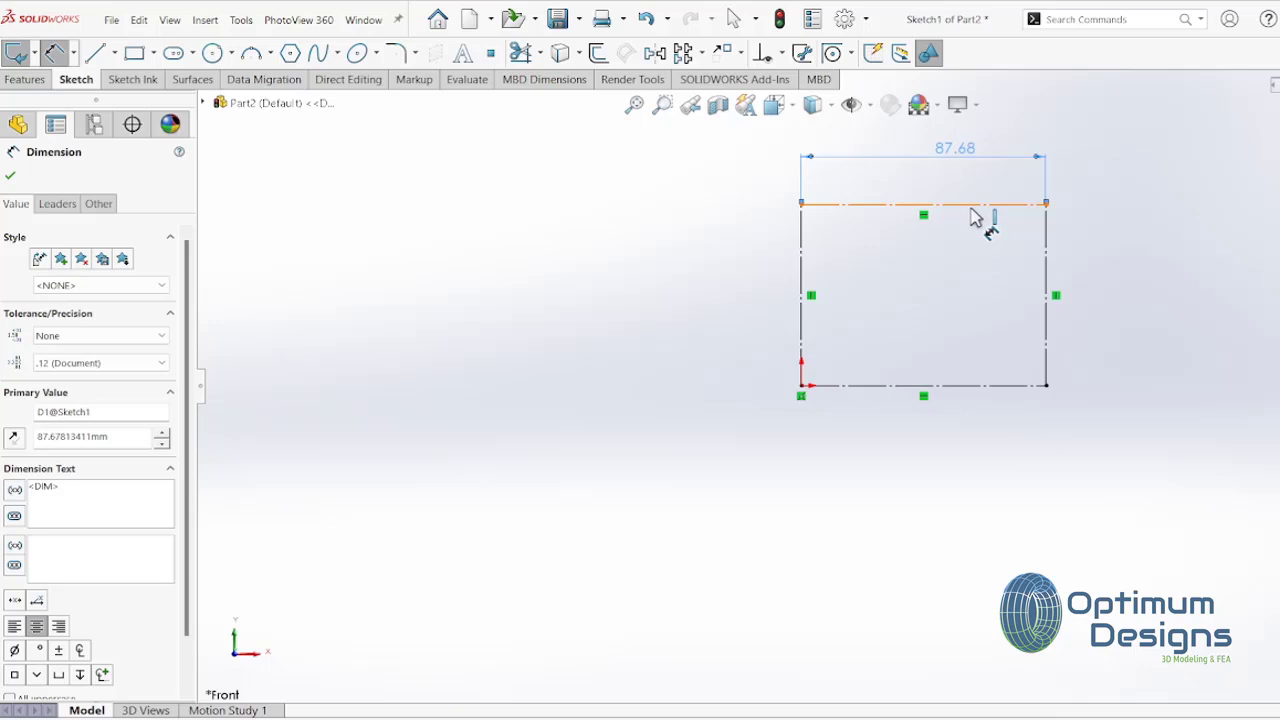
Add an Equal relation between the top and right construction lines.
click(10, 177)
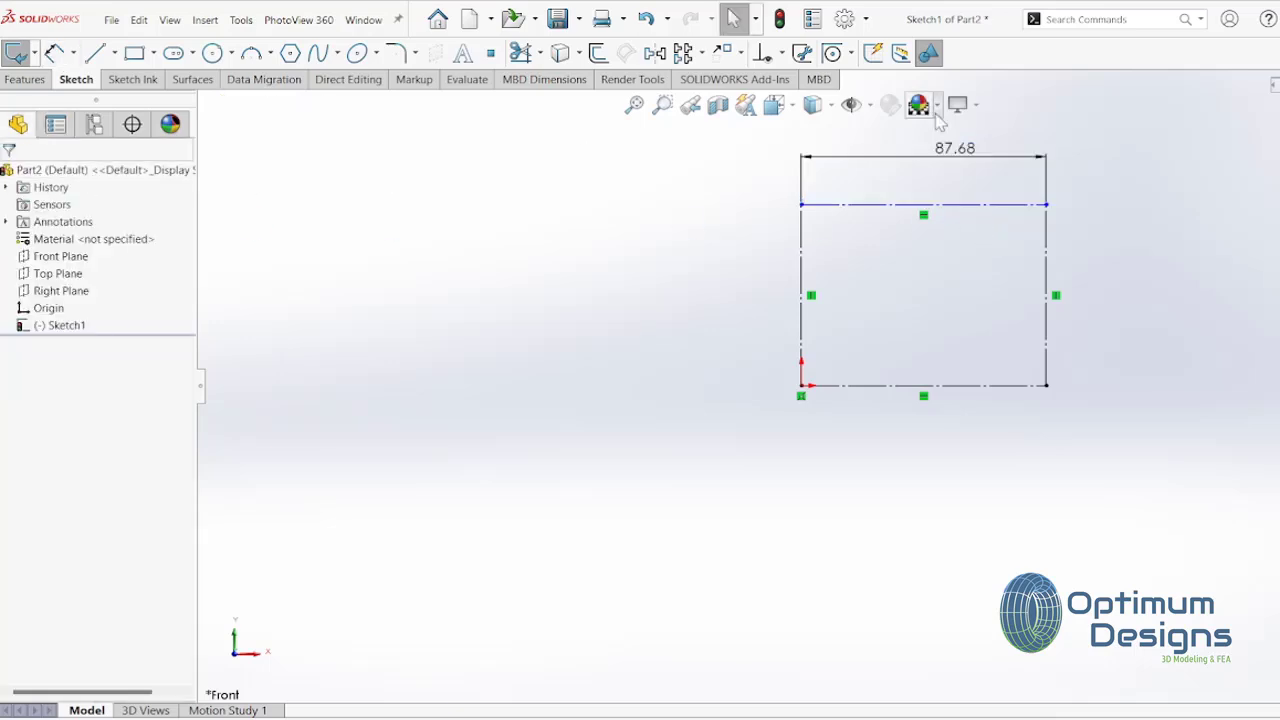
click(1005, 206)
key(Escape)
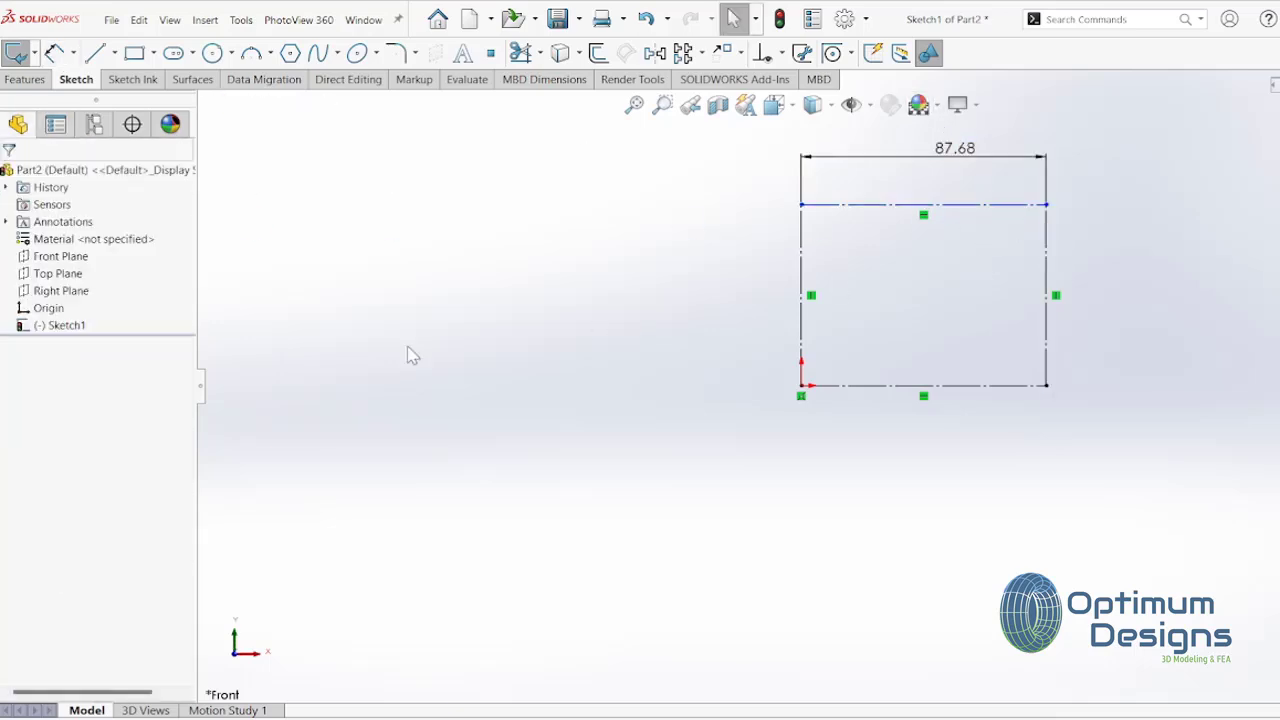
click(1047, 242)
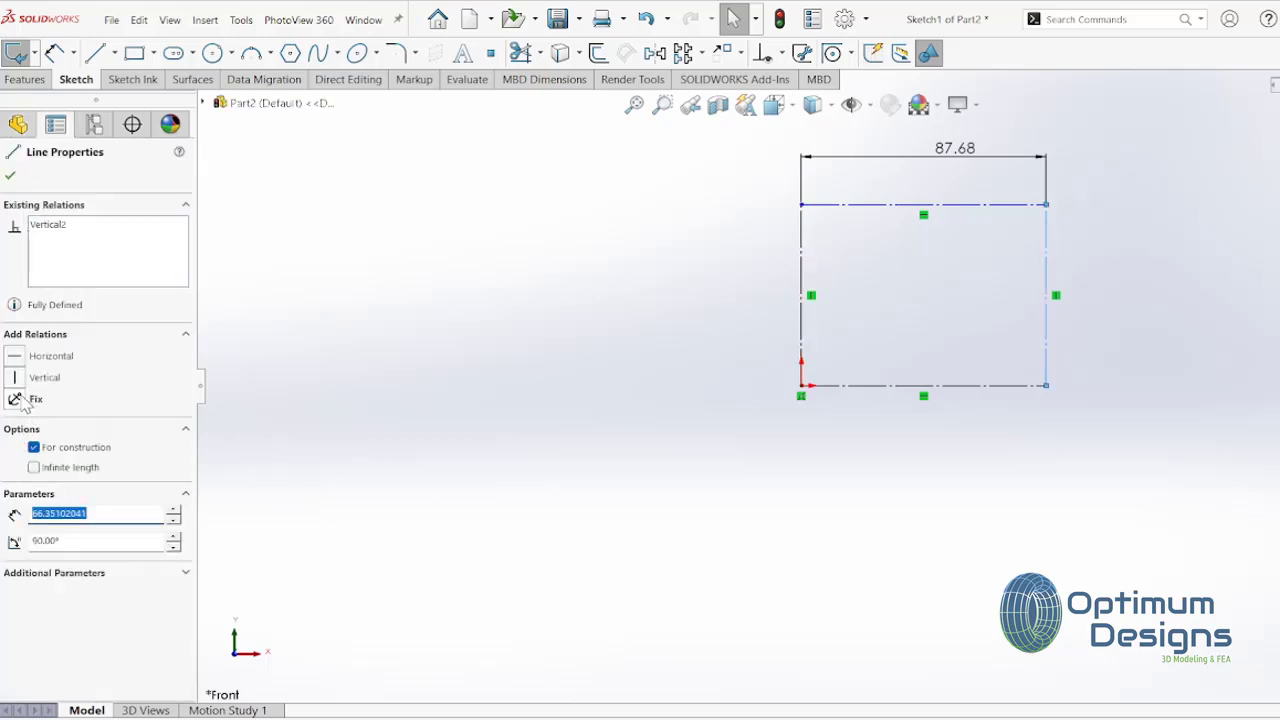
click(1028, 281)
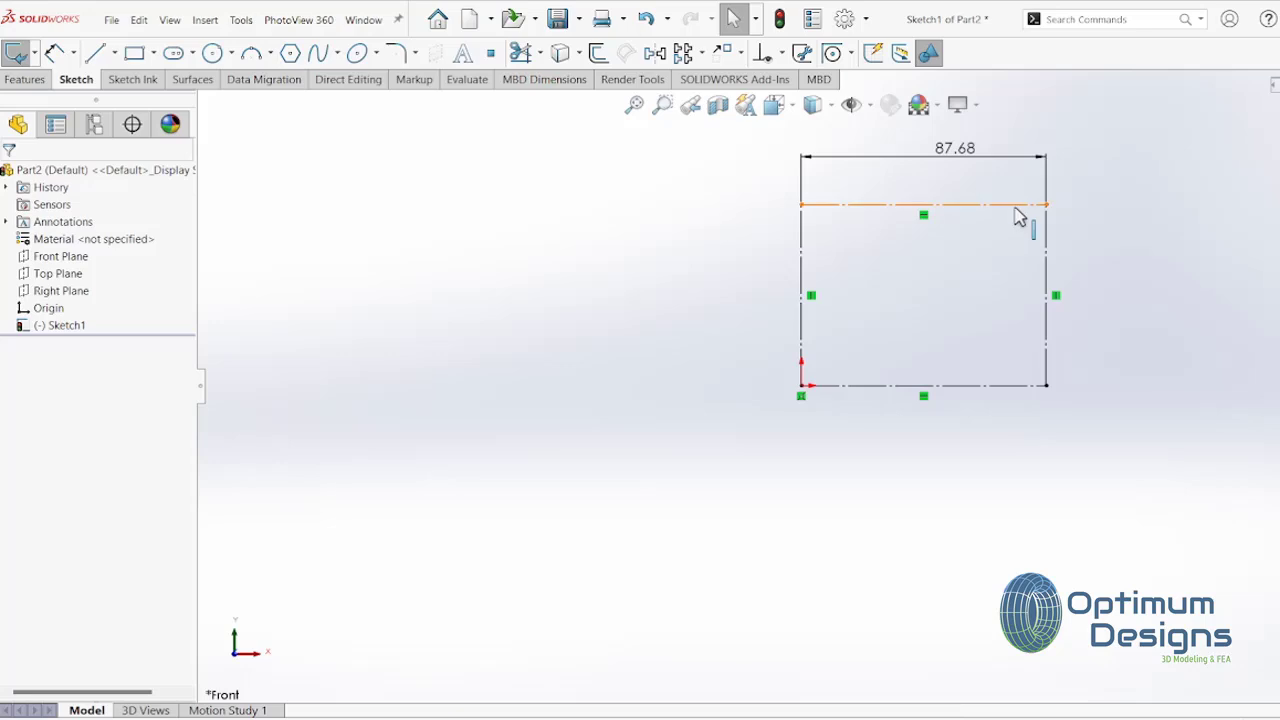
click(1047, 244)
ctrl+click(1013, 210)
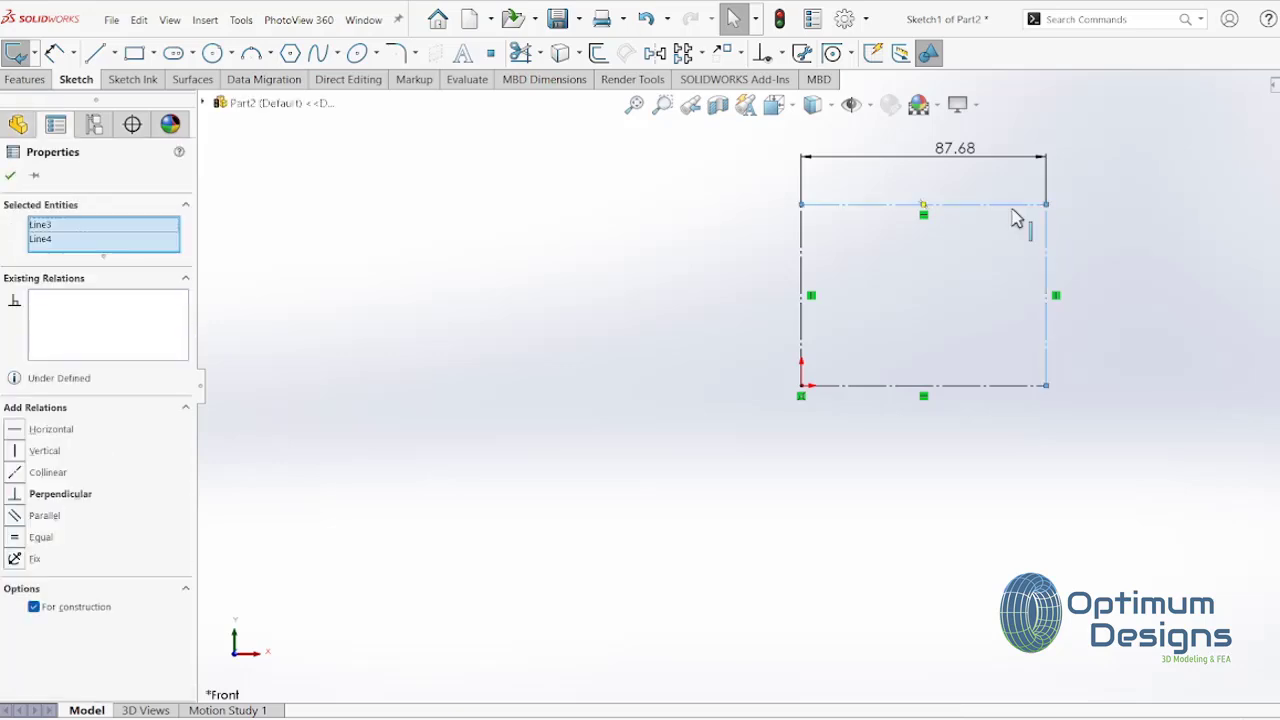
click(15, 537)
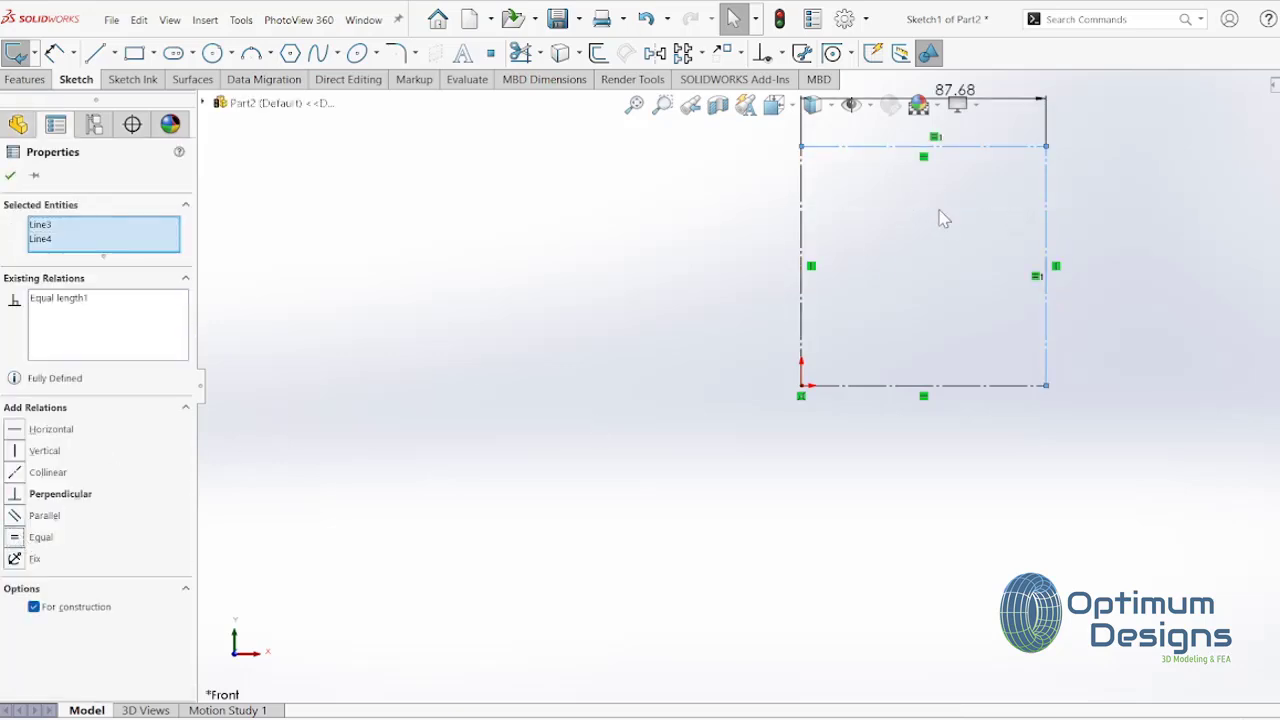
Change the 87.68 width dimension to 50.
scroll(930, 228, up, 2)
double_click(858, 240)
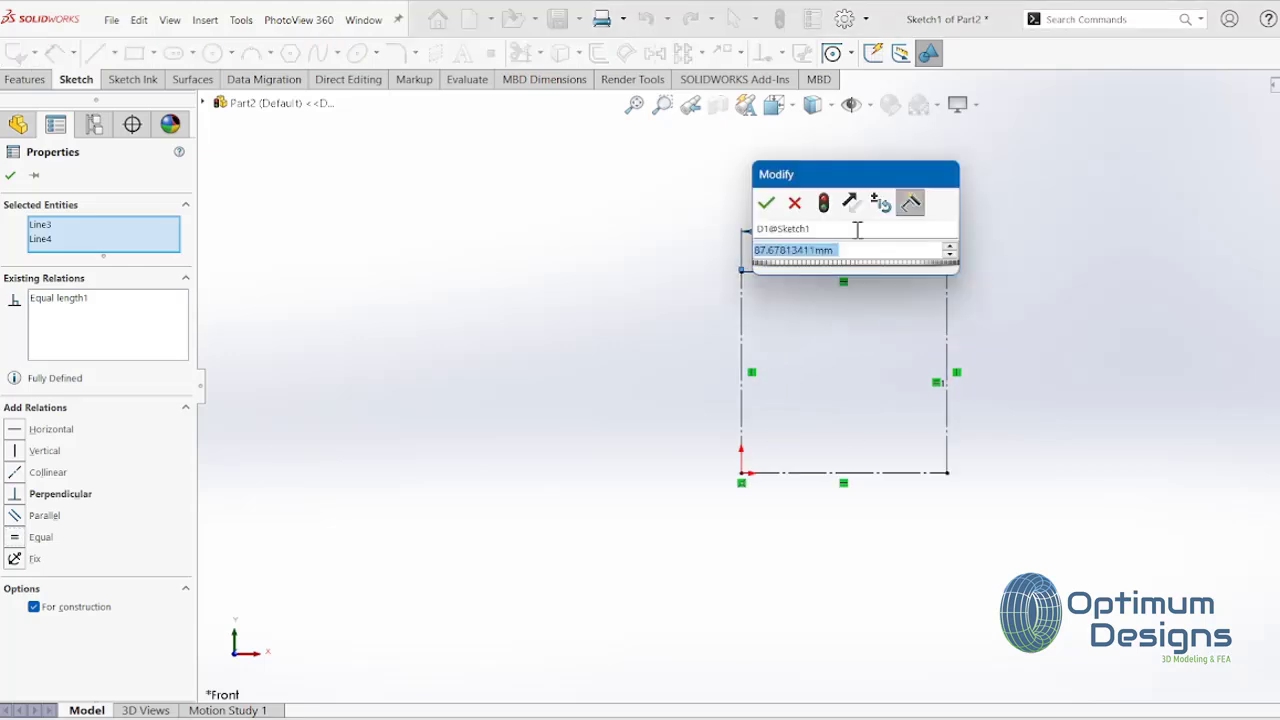
text(50)
key(Return)
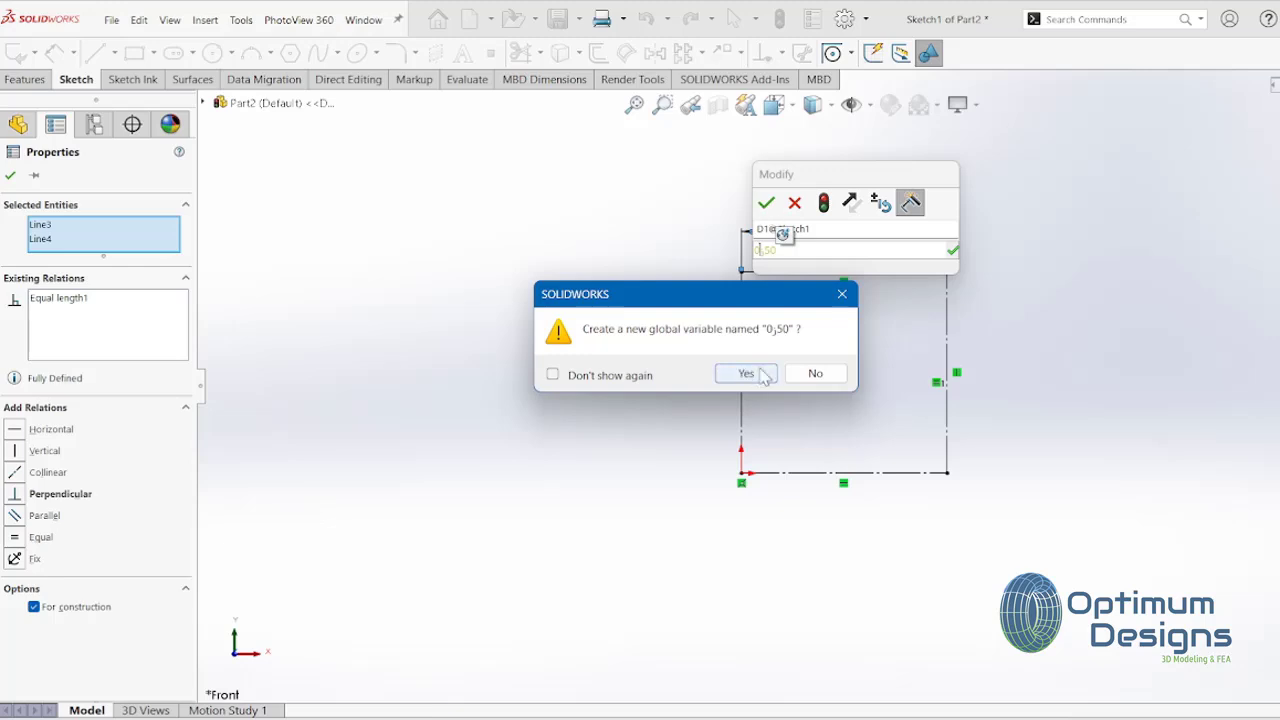
click(815, 373)
click(831, 246)
text(50)
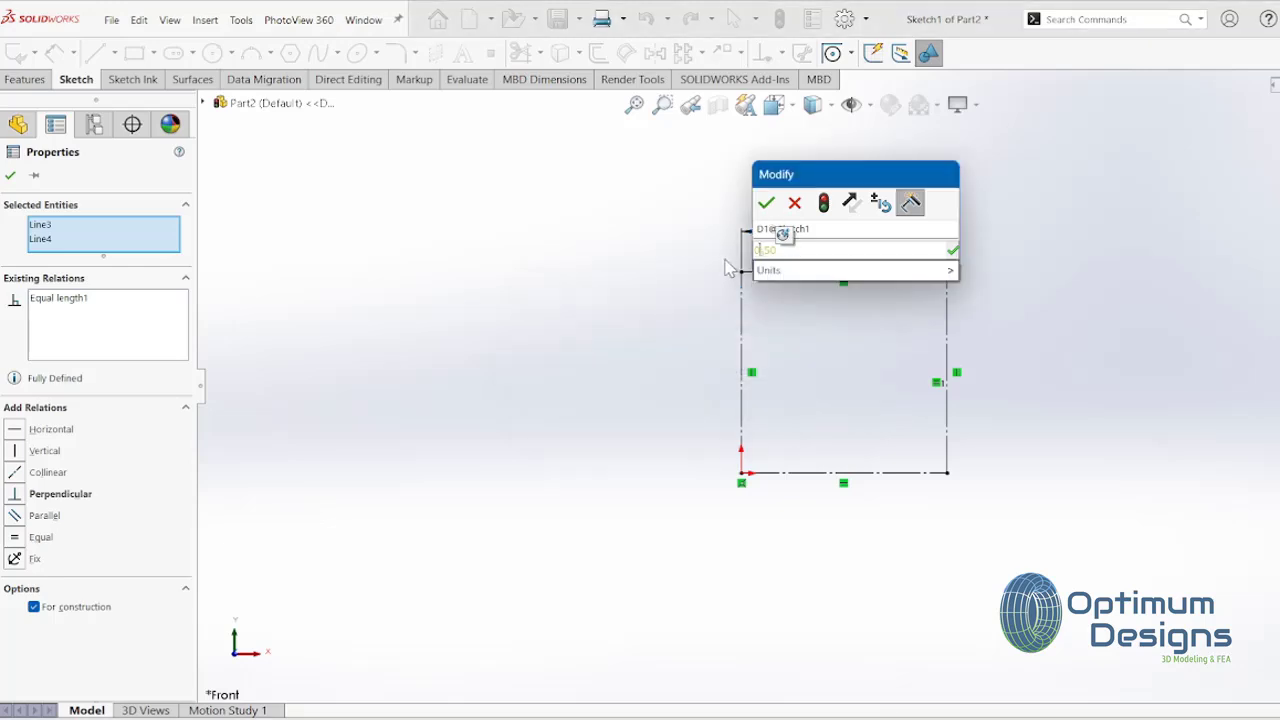
click(823, 203)
click(767, 203)
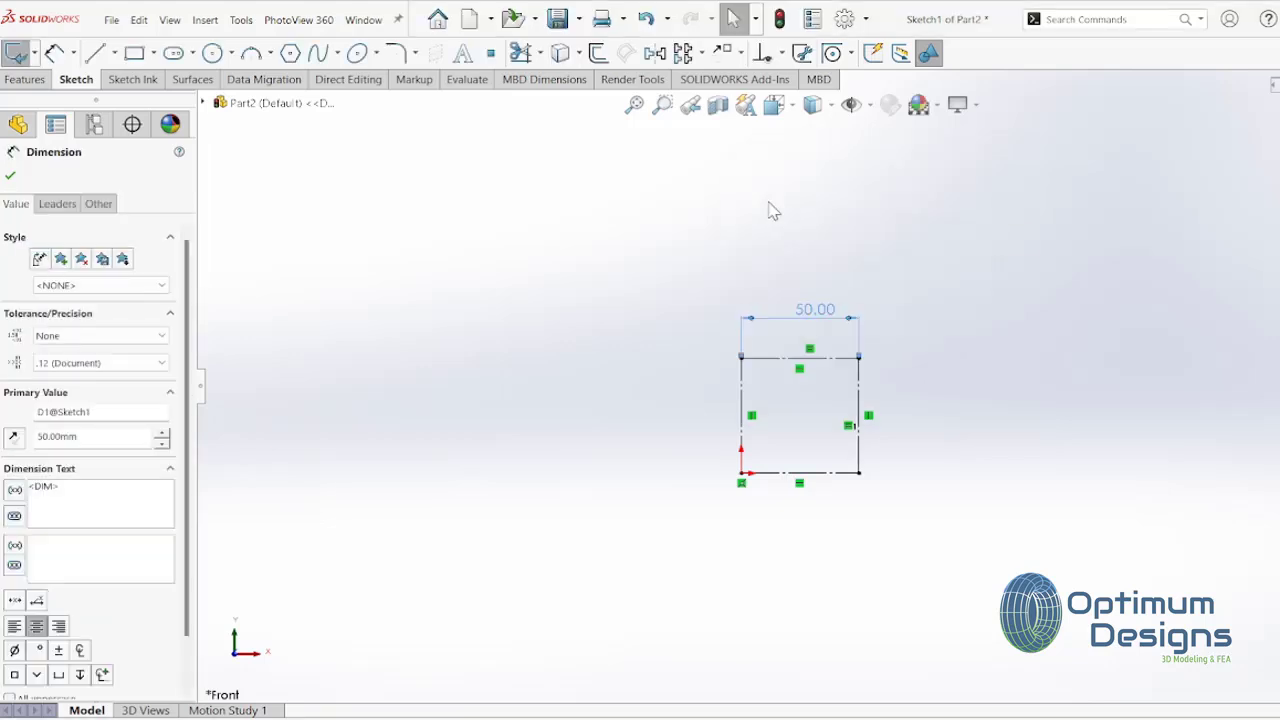
Sketch the angled lines running left from the square's bottom-left corner.
click(95, 53)
scroll(696, 489, down, 3)
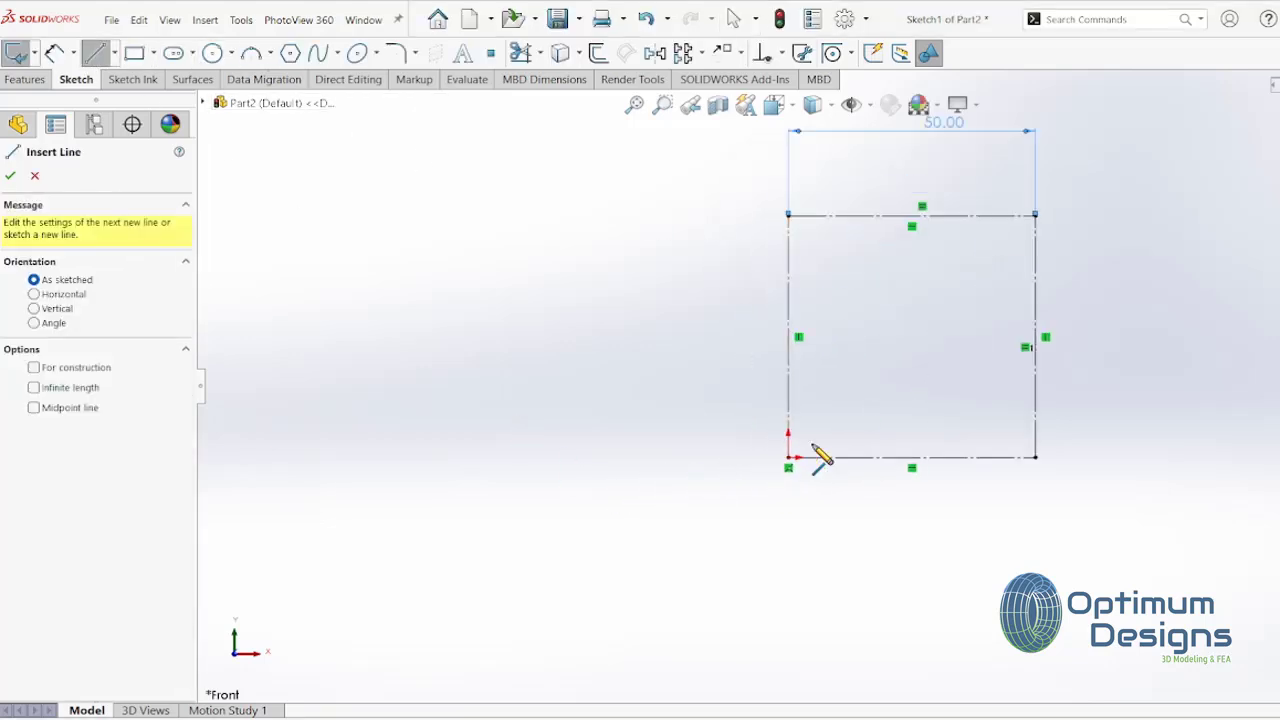
click(788, 457)
click(727, 435)
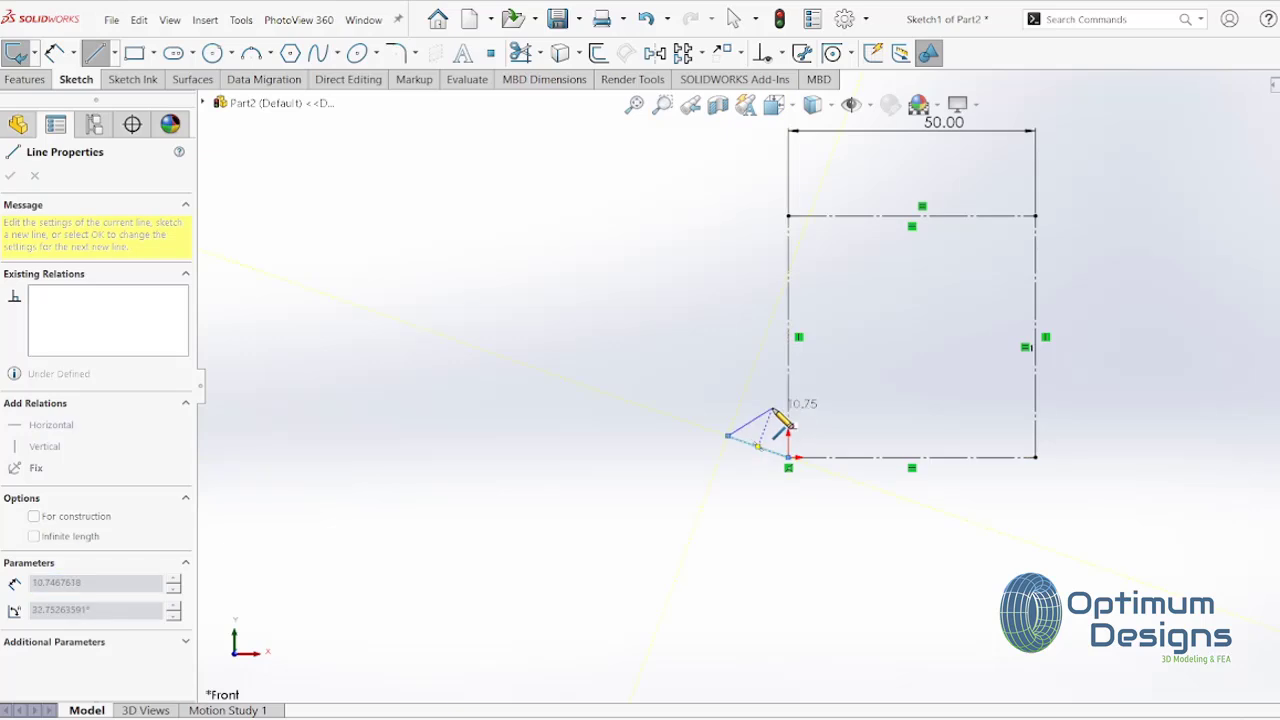
right_click(790, 399)
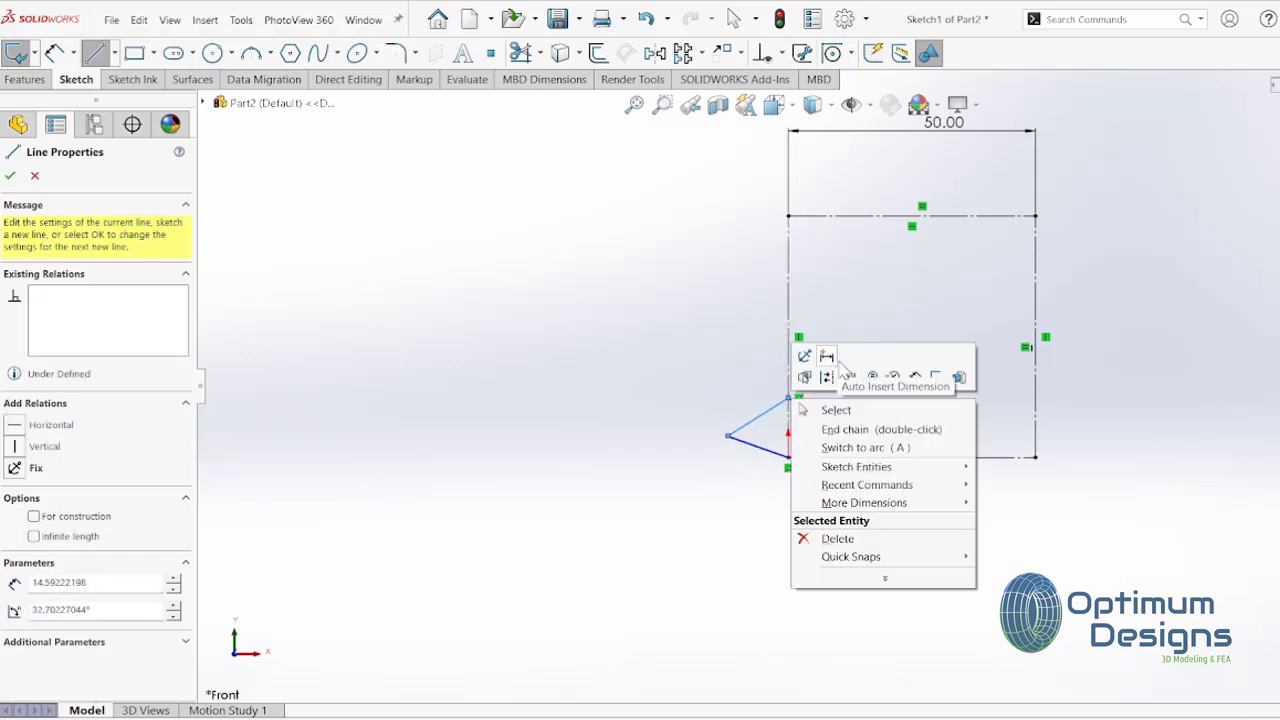
Dimension the V with a 10.00 horizontal width and a 5.00 vertical offset.
click(916, 377)
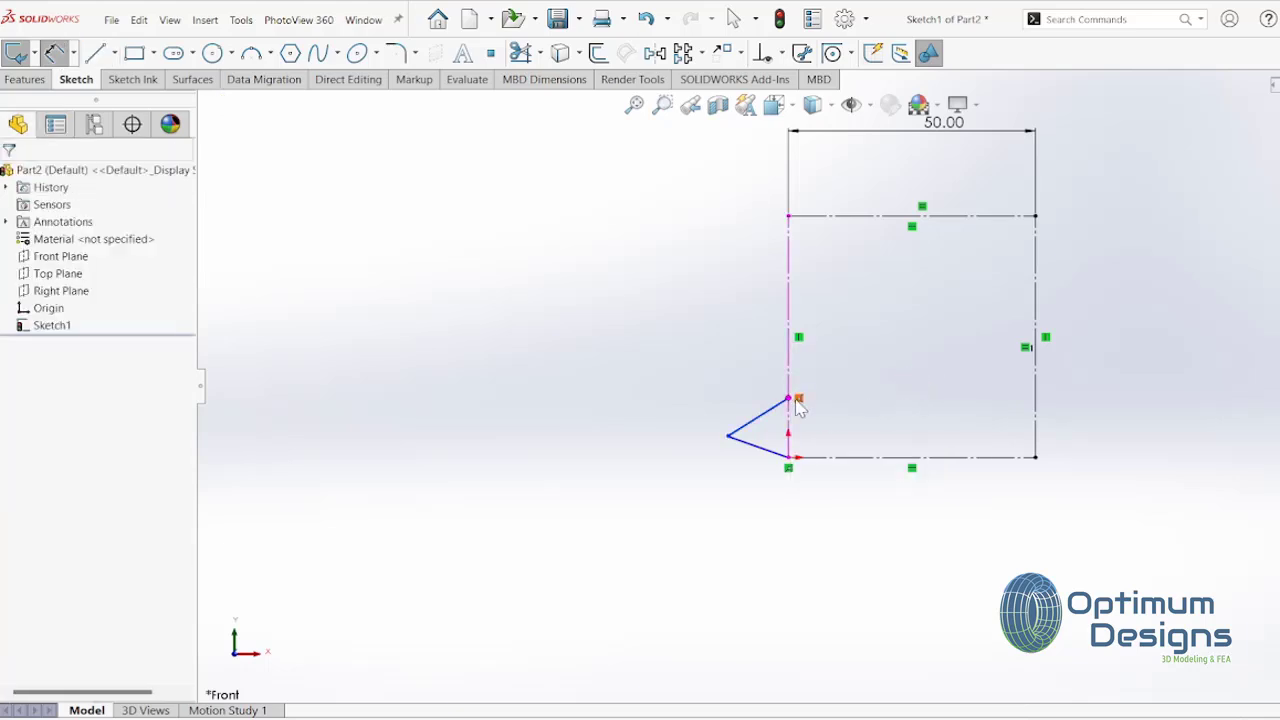
click(789, 399)
click(729, 437)
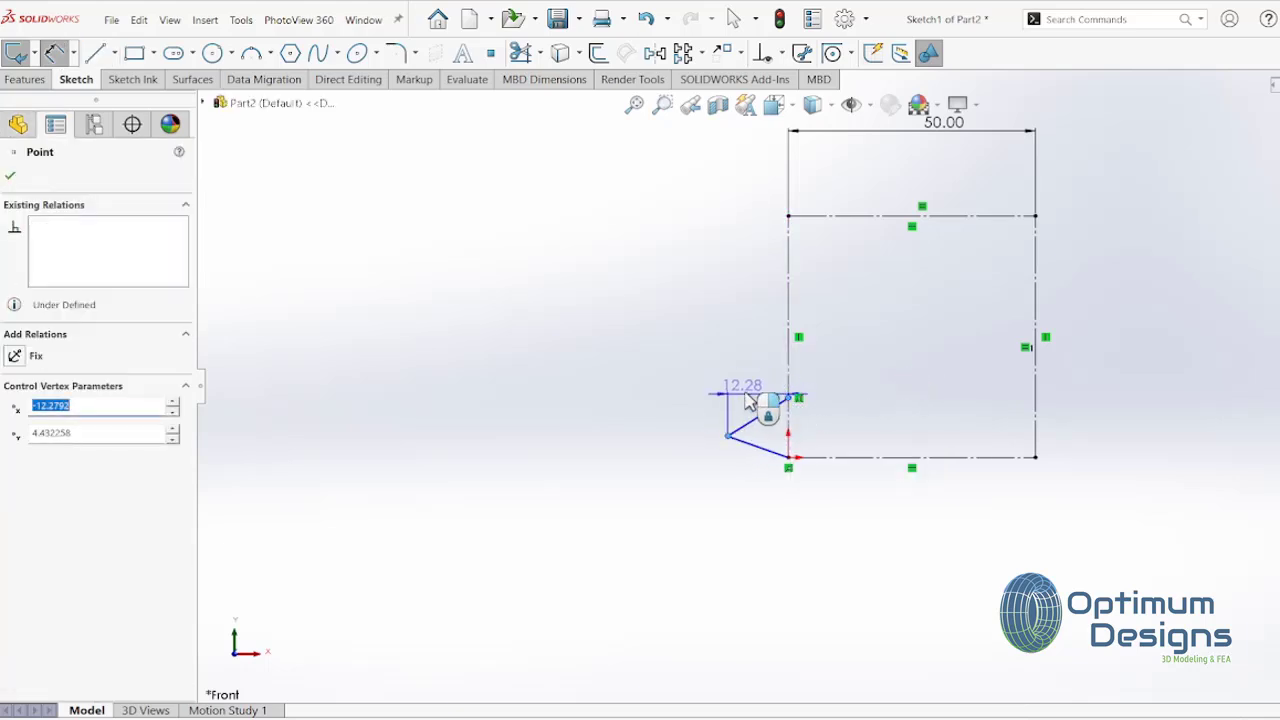
click(764, 378)
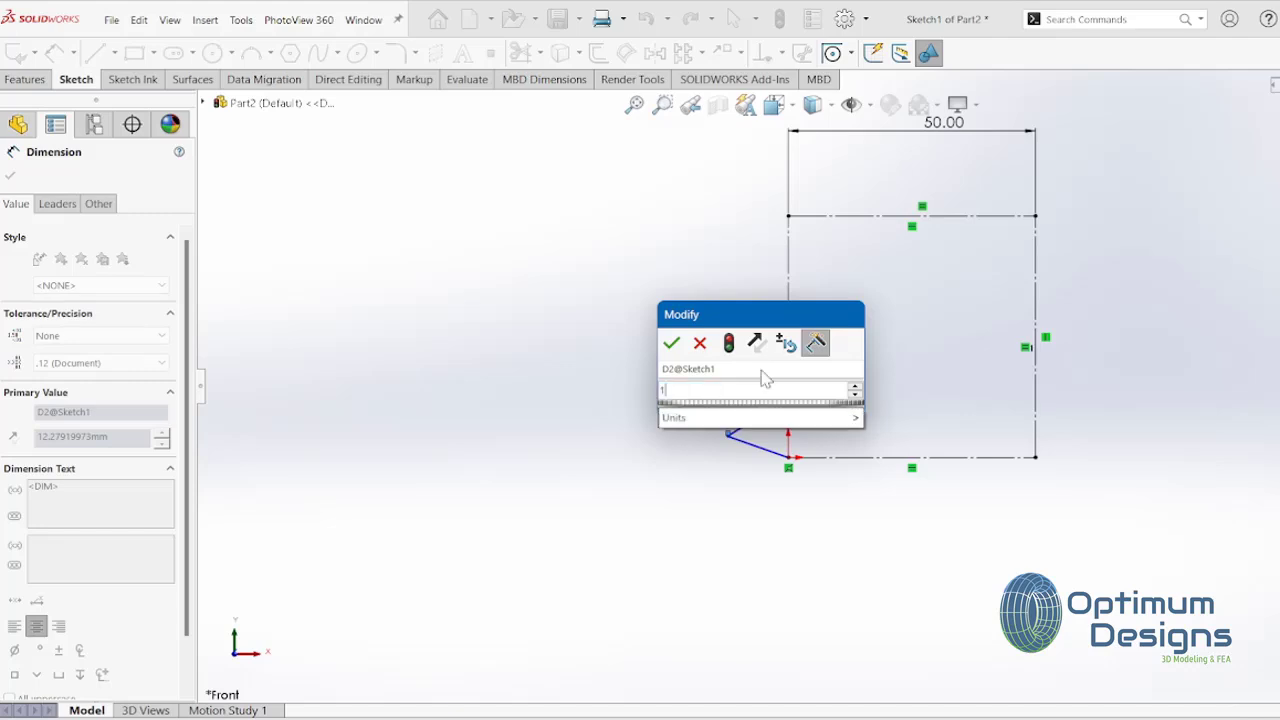
text(10.0)
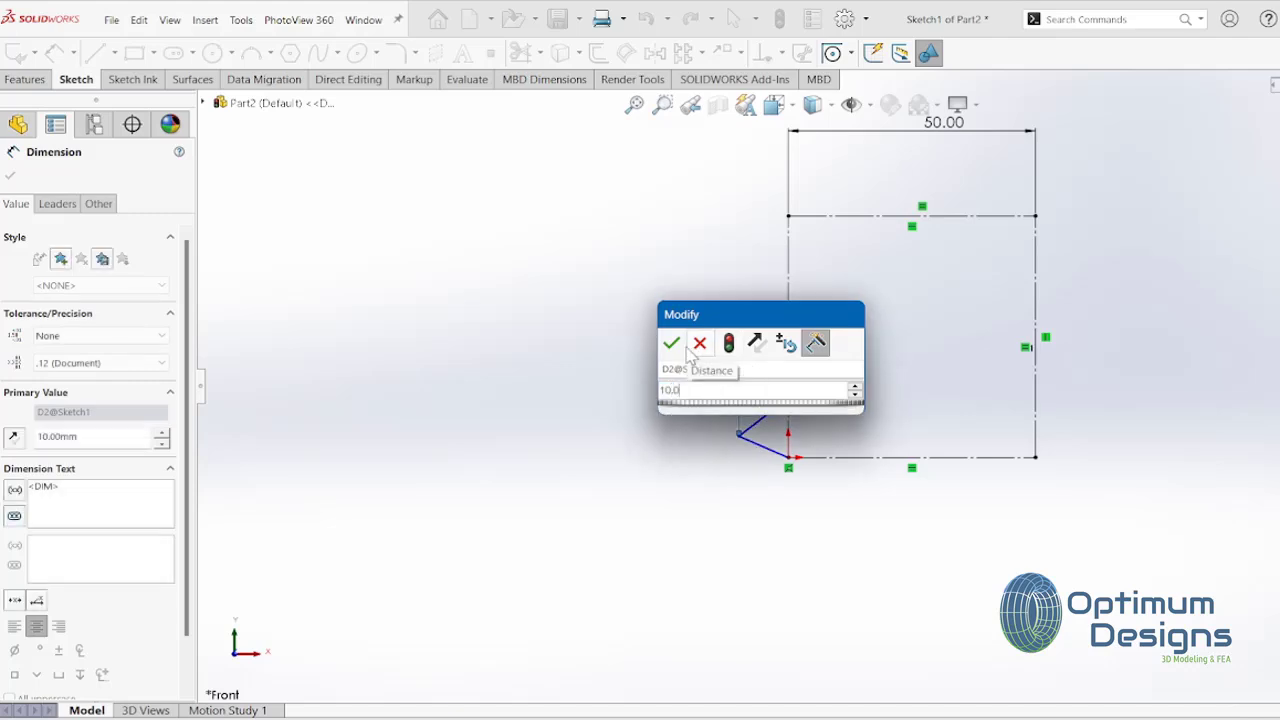
key(Return)
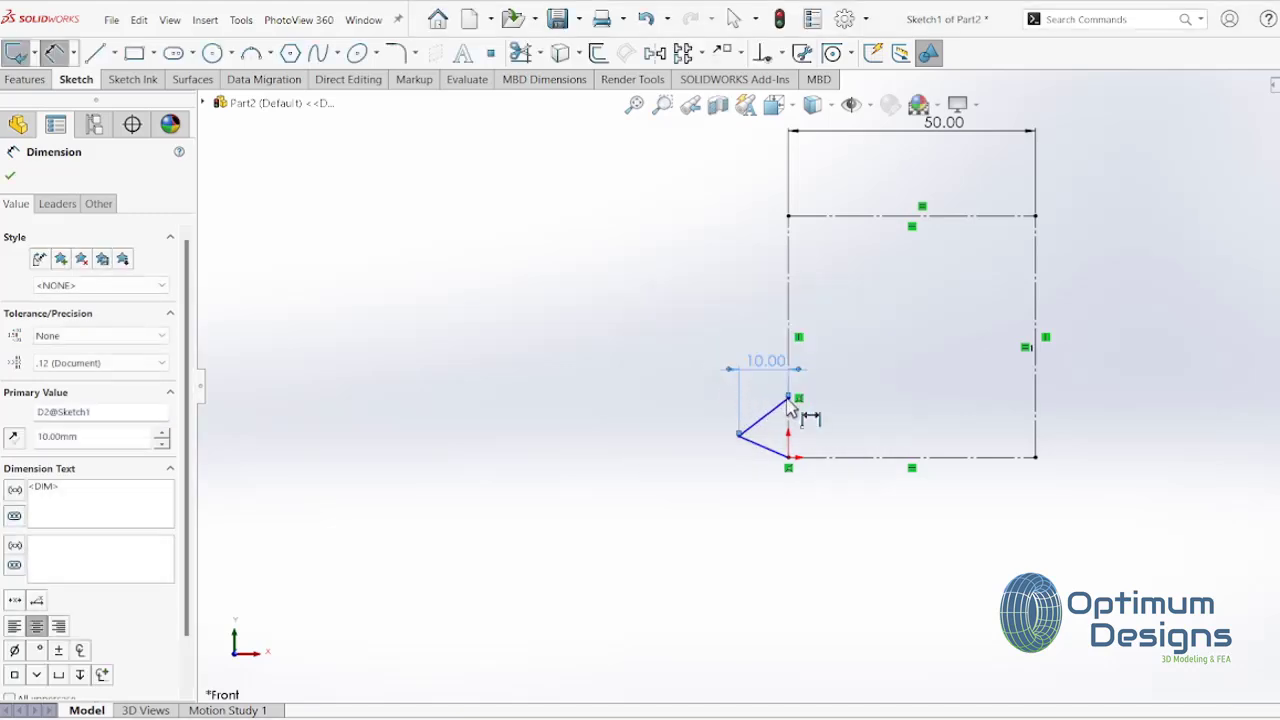
click(788, 399)
click(789, 457)
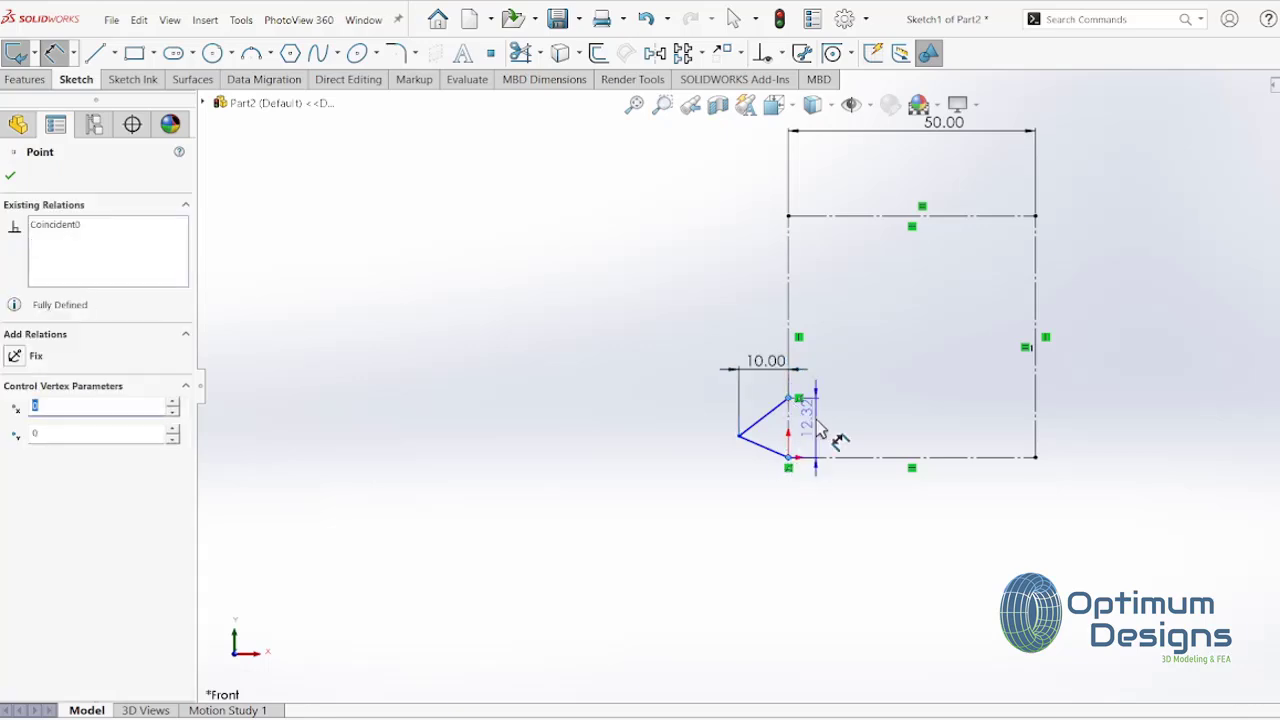
click(835, 432)
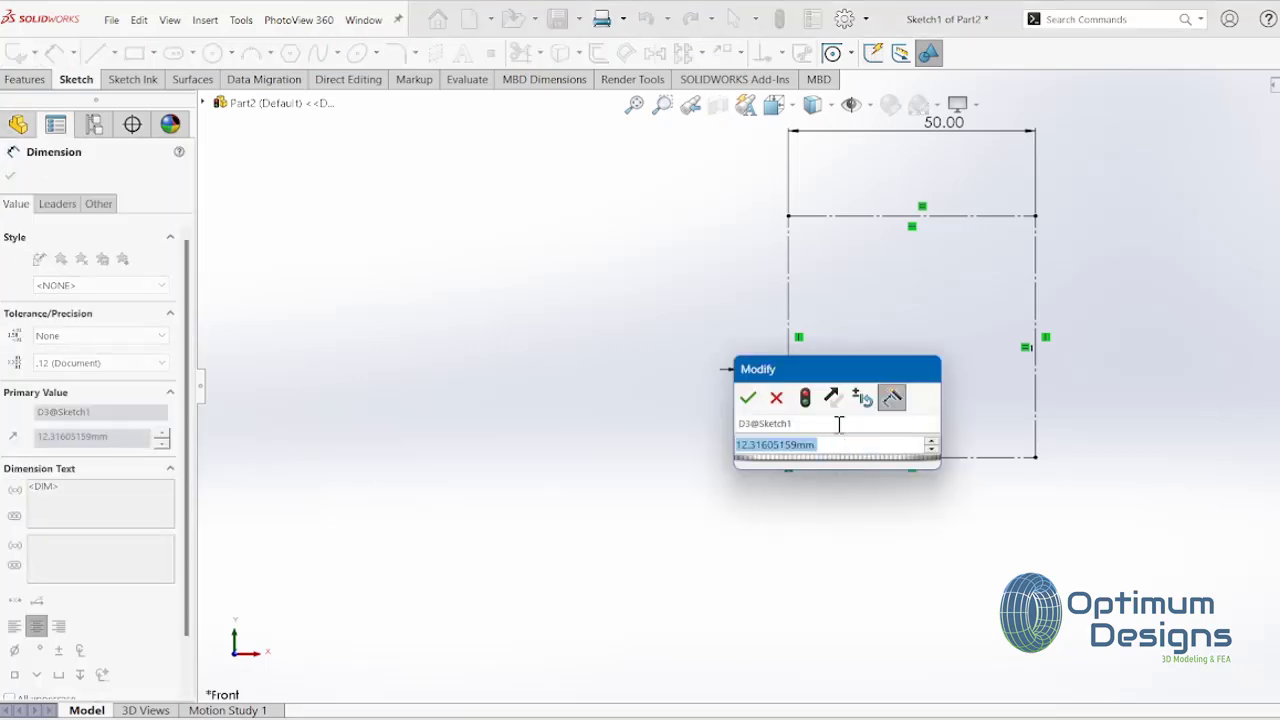
text(5)
key(Return)
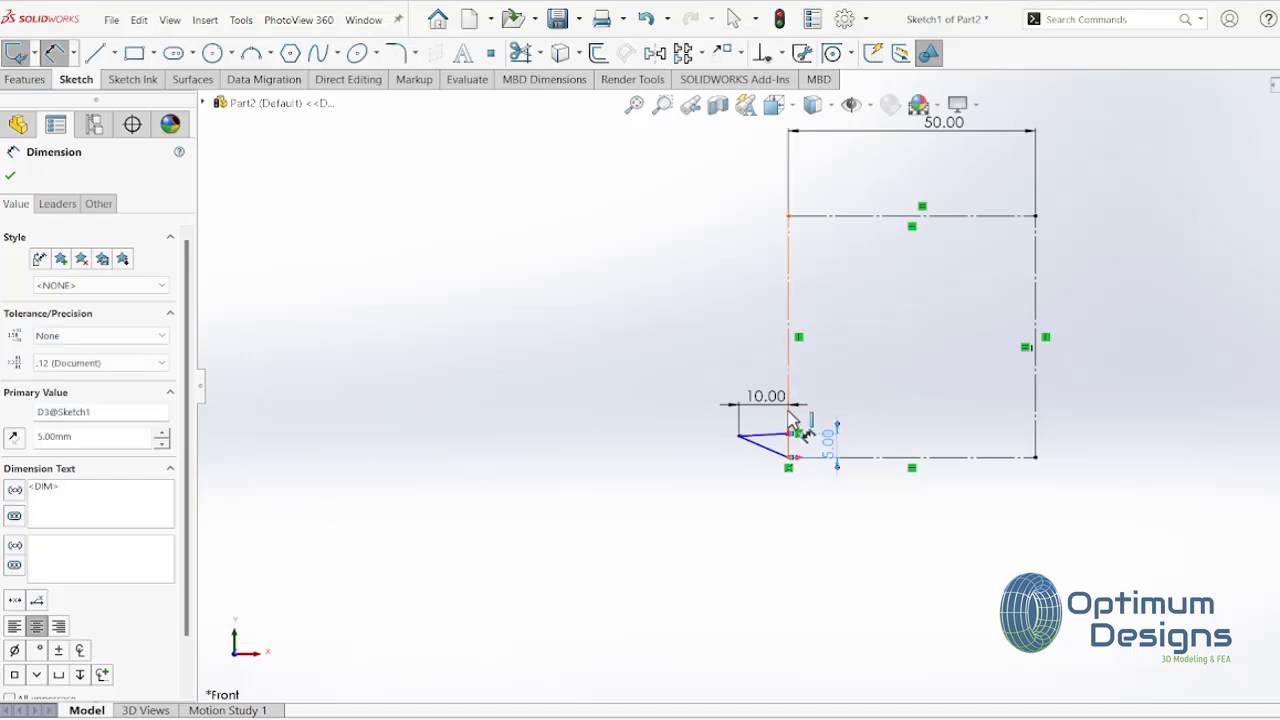
scroll(788, 462, down, 3)
scroll(814, 457, down, 2)
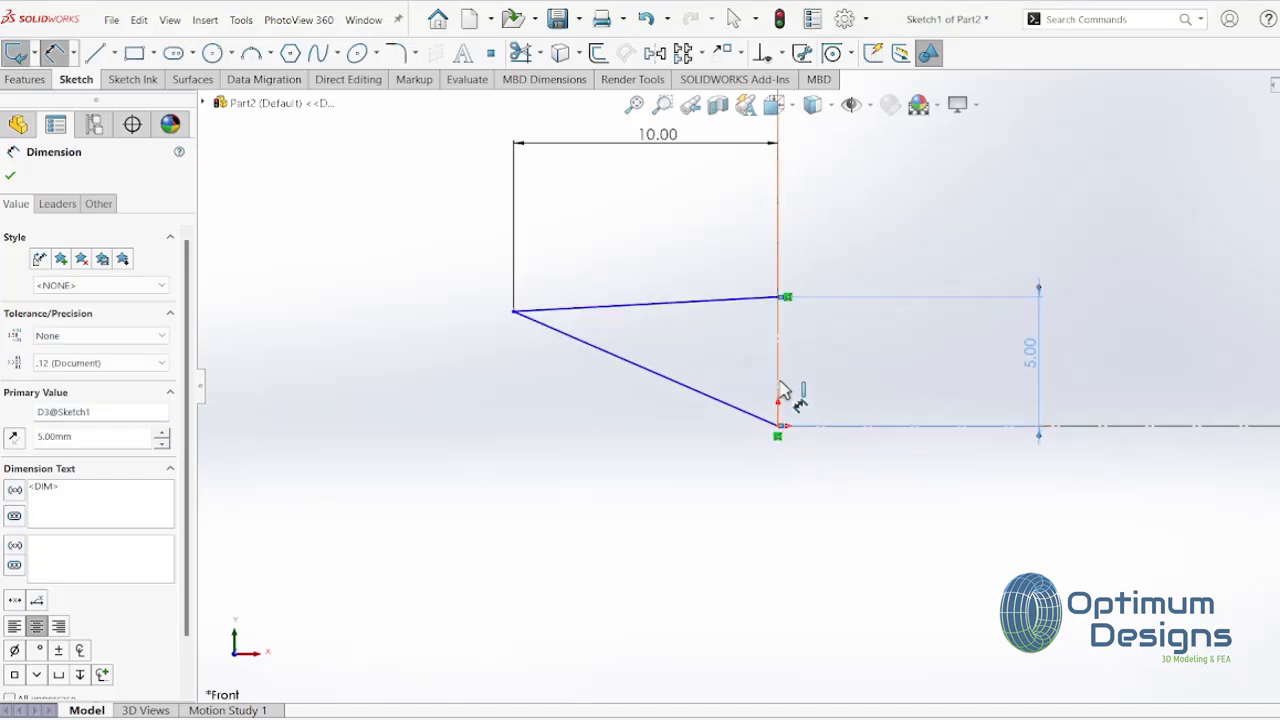
key(Escape)
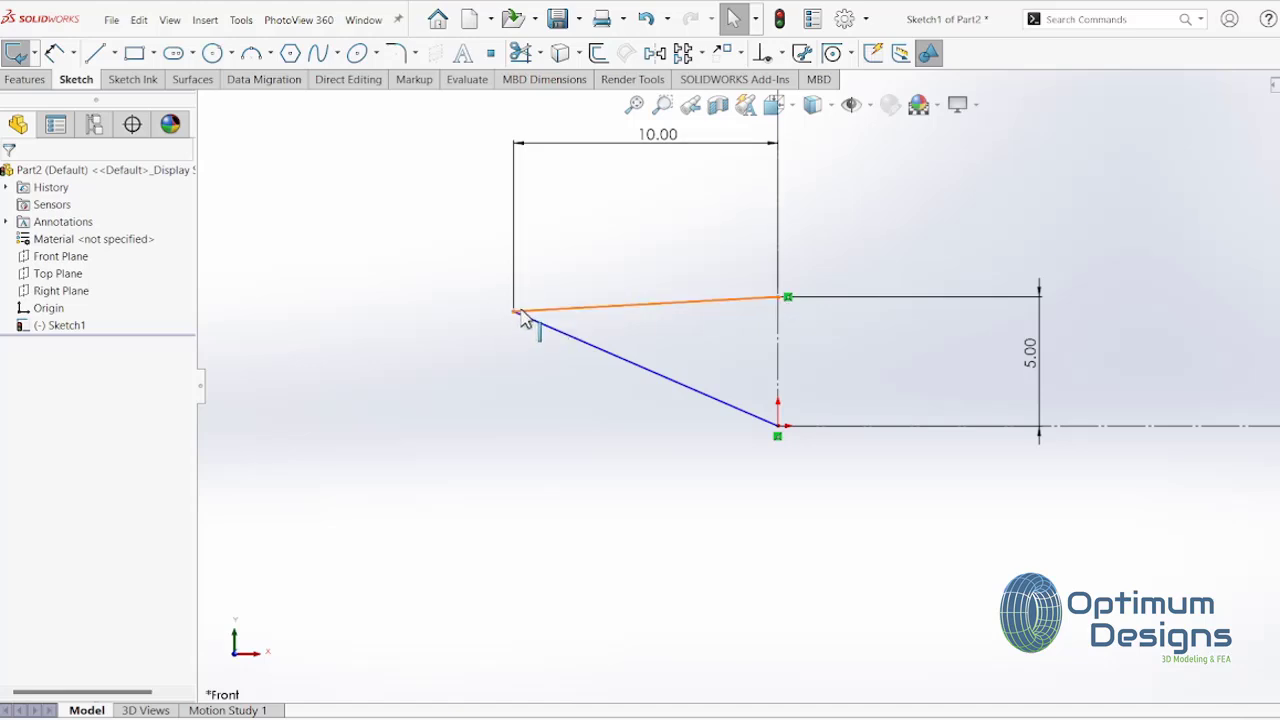
Add a centerline and trim away part of the vertical sketch line.
click(115, 53)
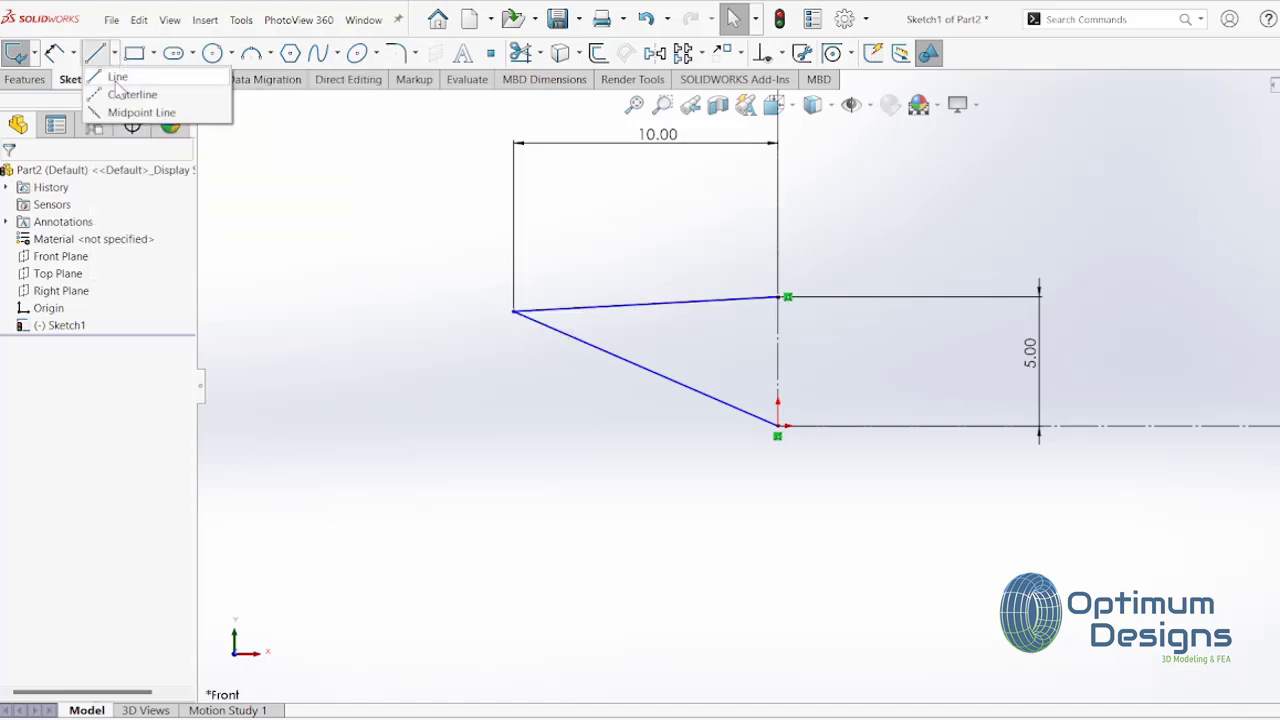
click(128, 94)
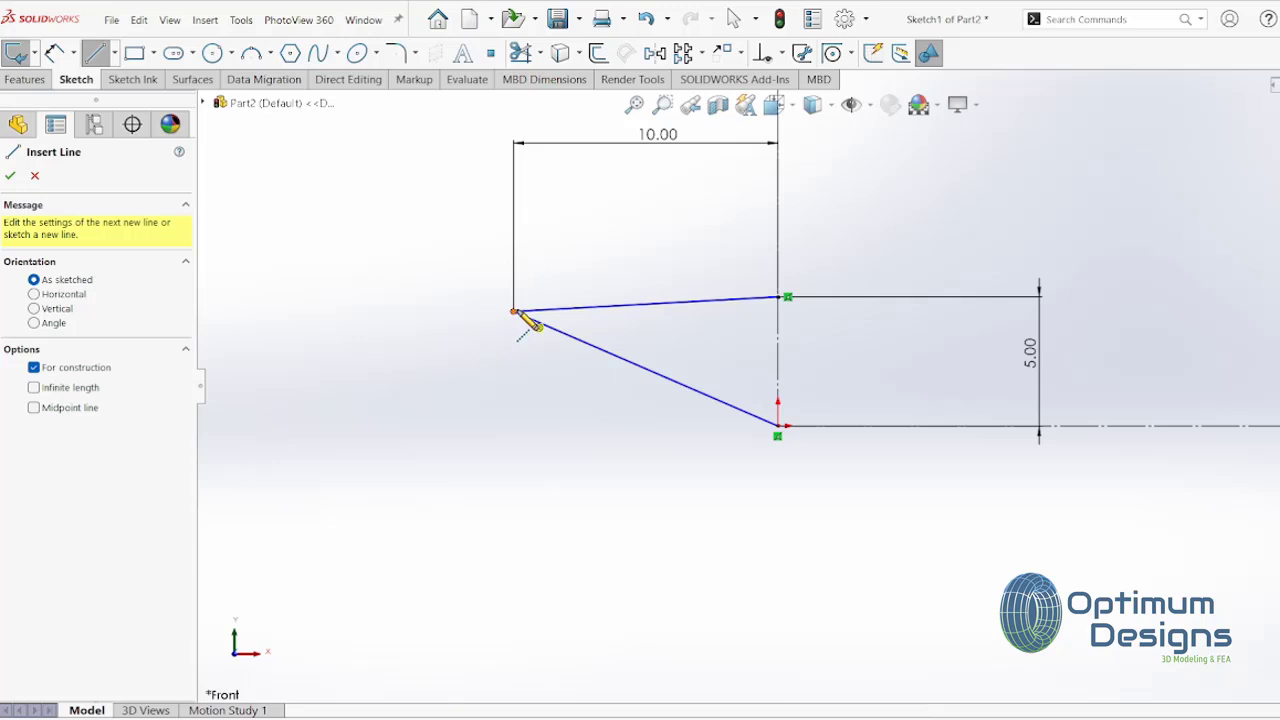
key(Escape)
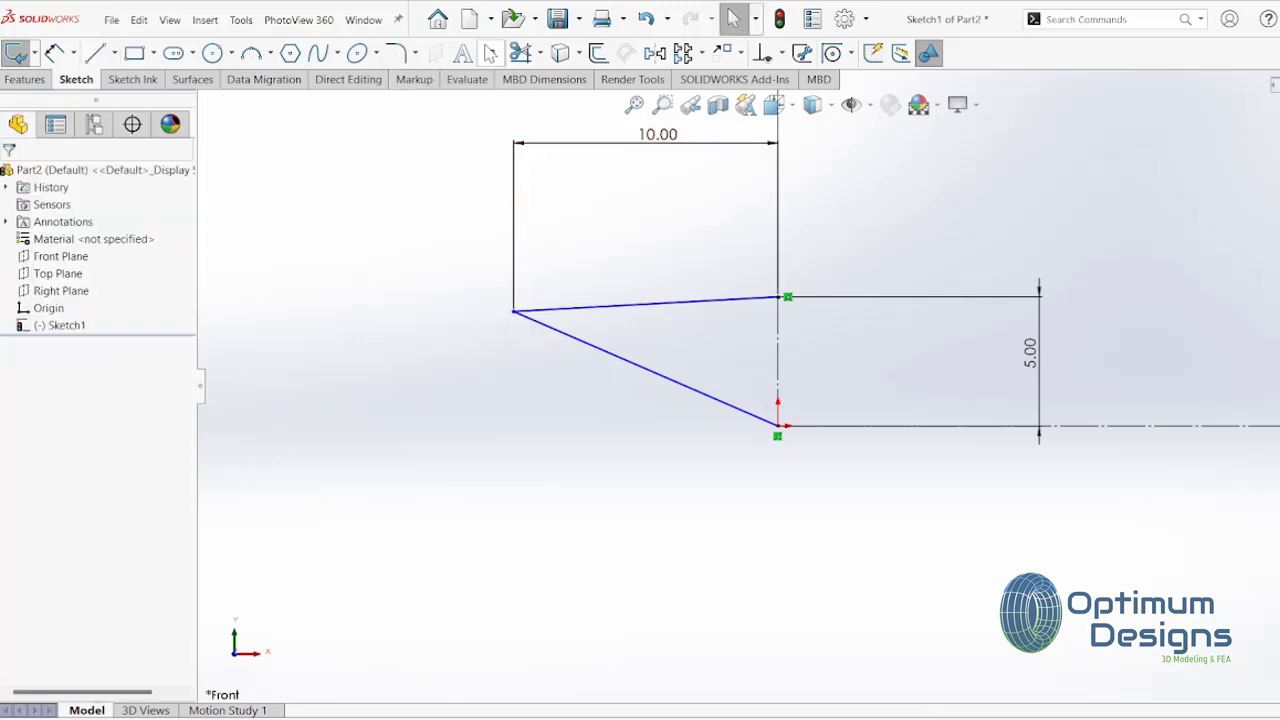
click(520, 53)
drag(724, 205, 800, 195)
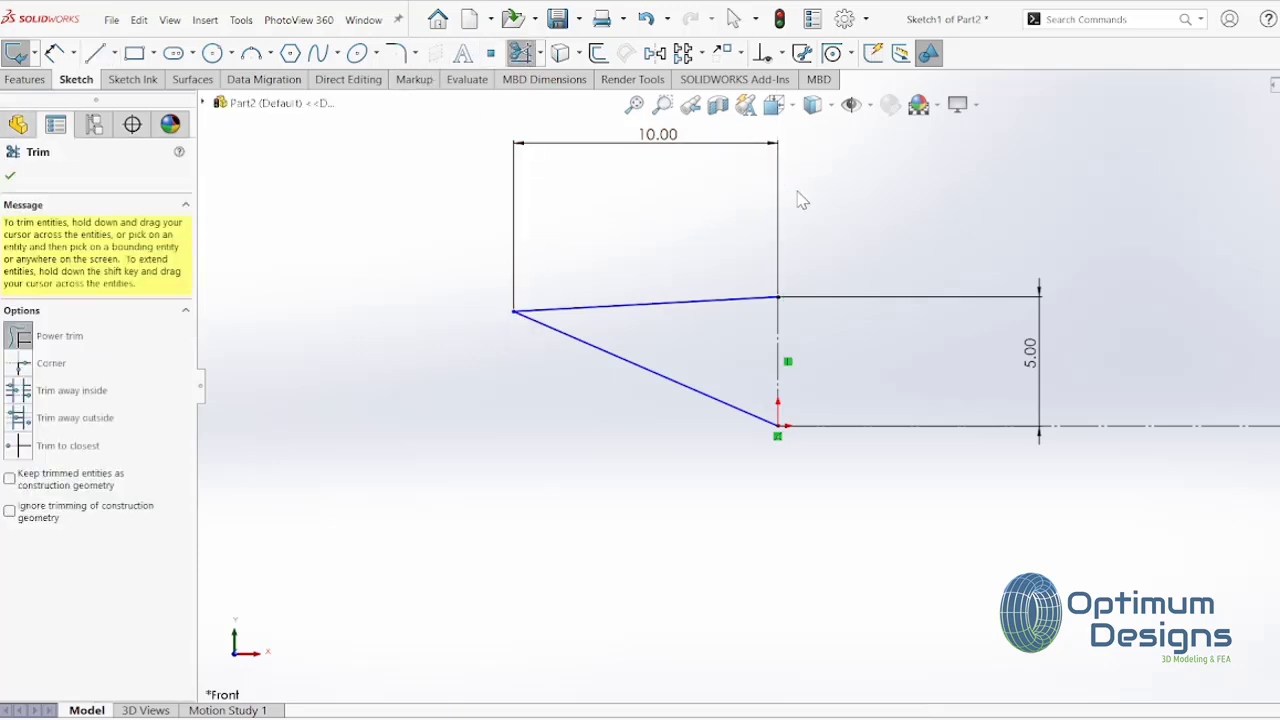
key(Escape)
Add a Horizontal relation between the V's left tip and the vertical line's midpoint.
right_click(778, 362)
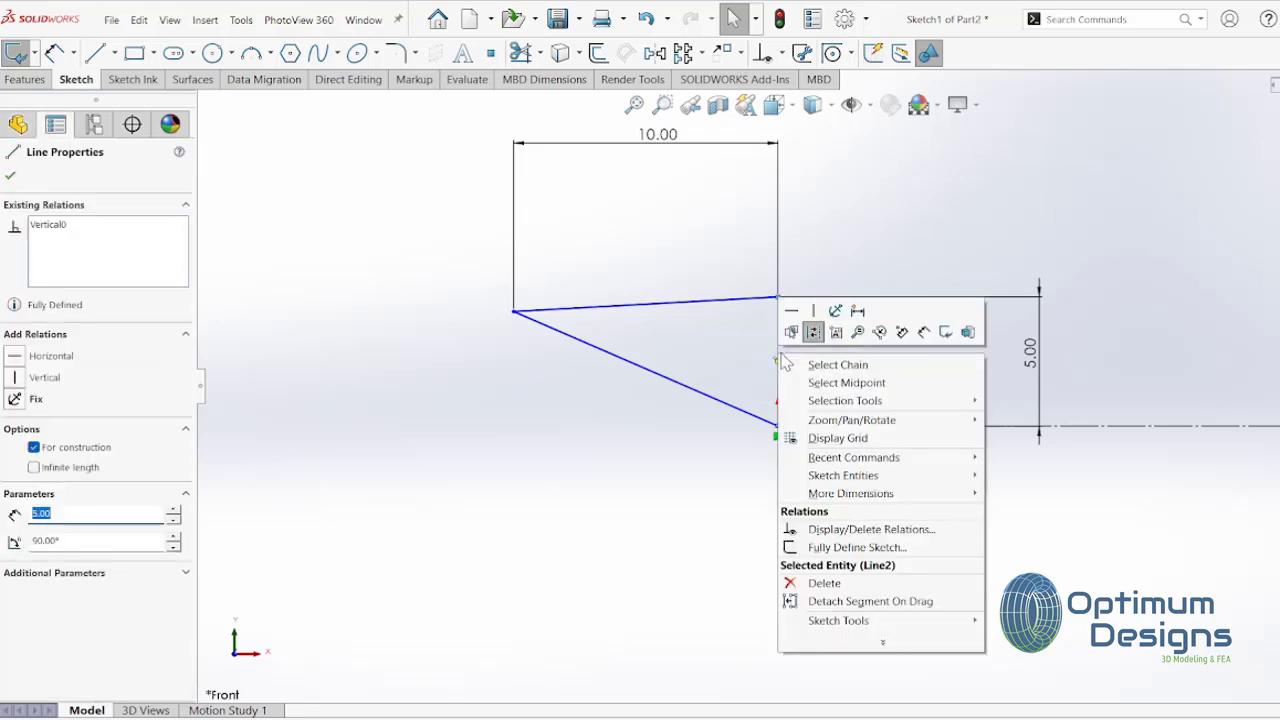
click(832, 388)
ctrl+click(514, 313)
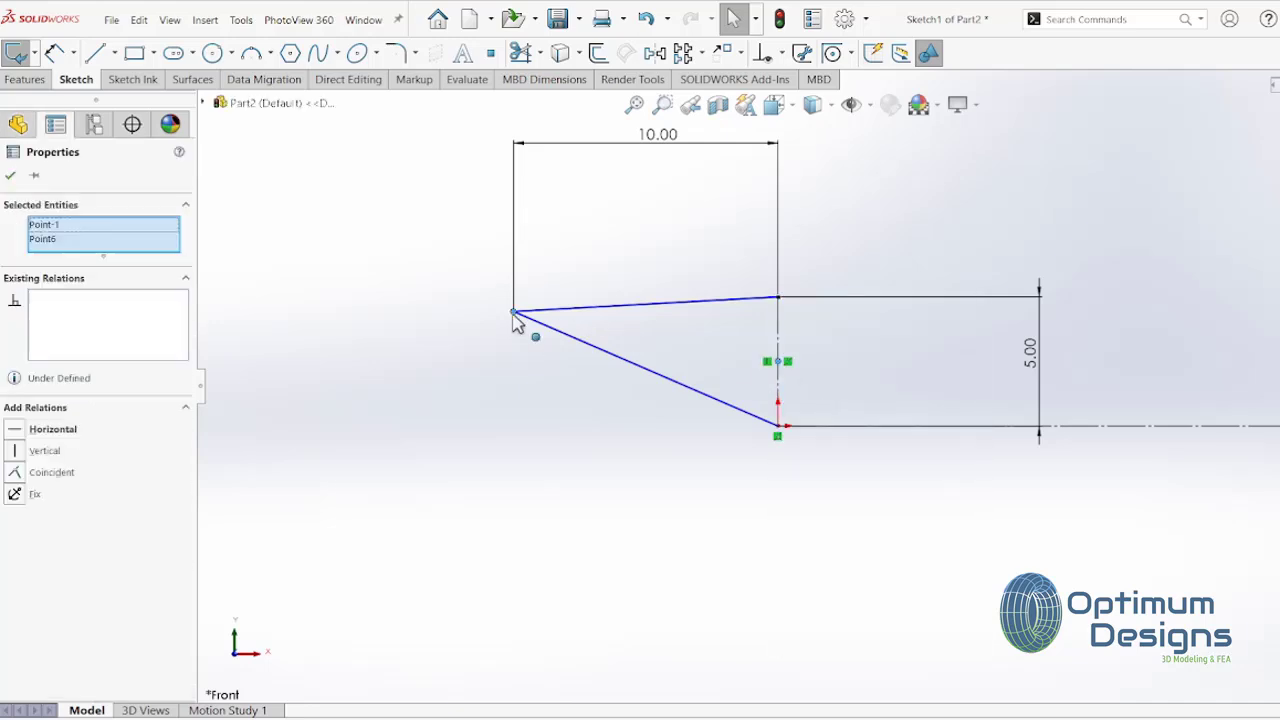
click(16, 431)
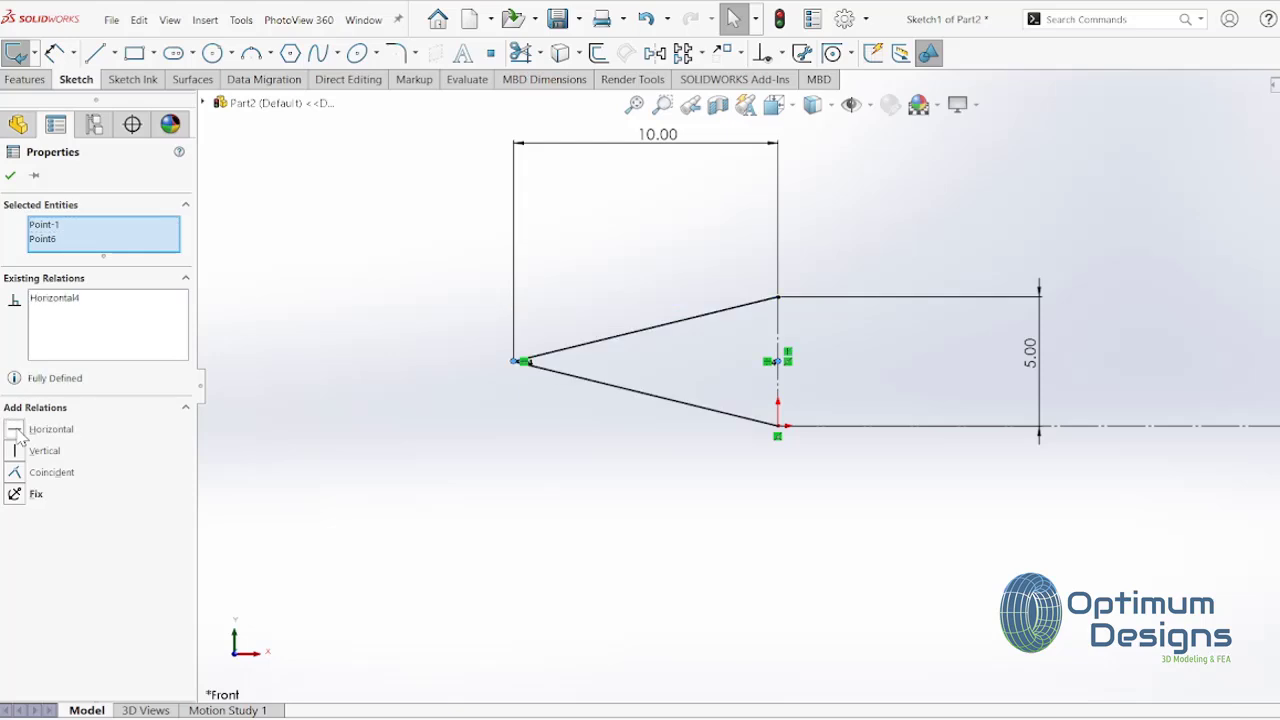
click(95, 53)
Draw a vertical line straight down from the V's lower point.
click(778, 428)
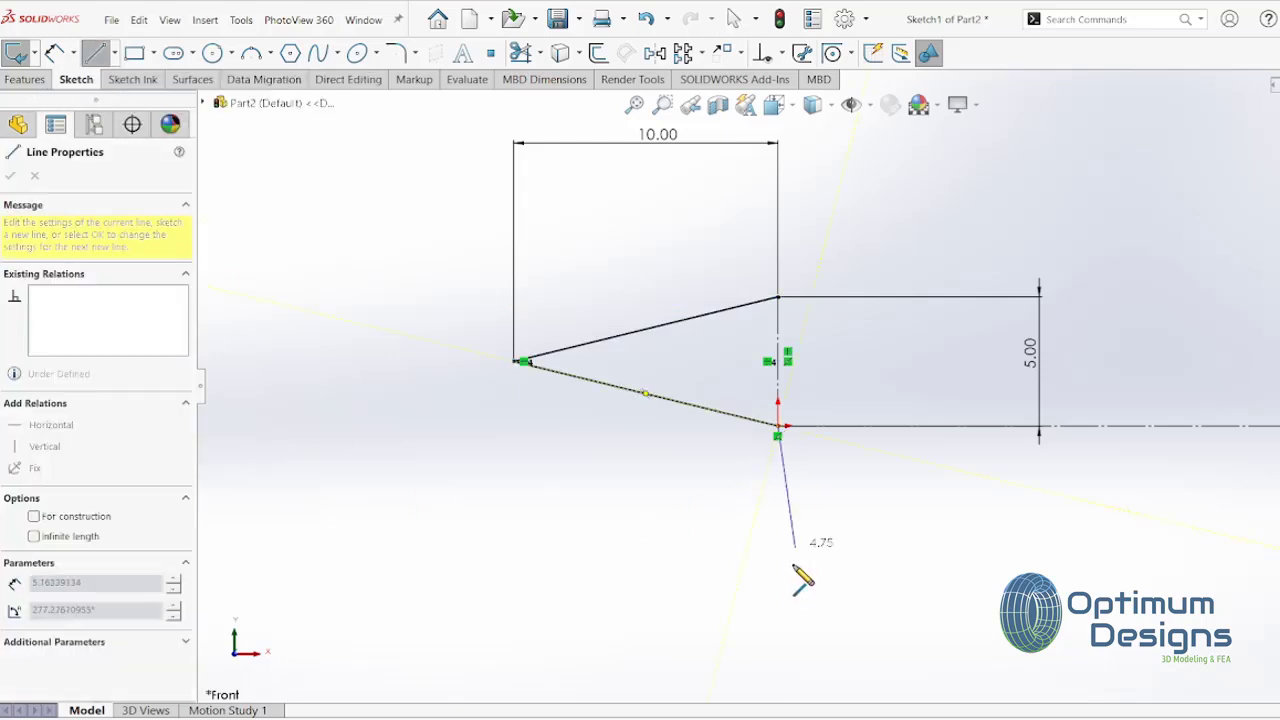
click(778, 607)
right_click(779, 607)
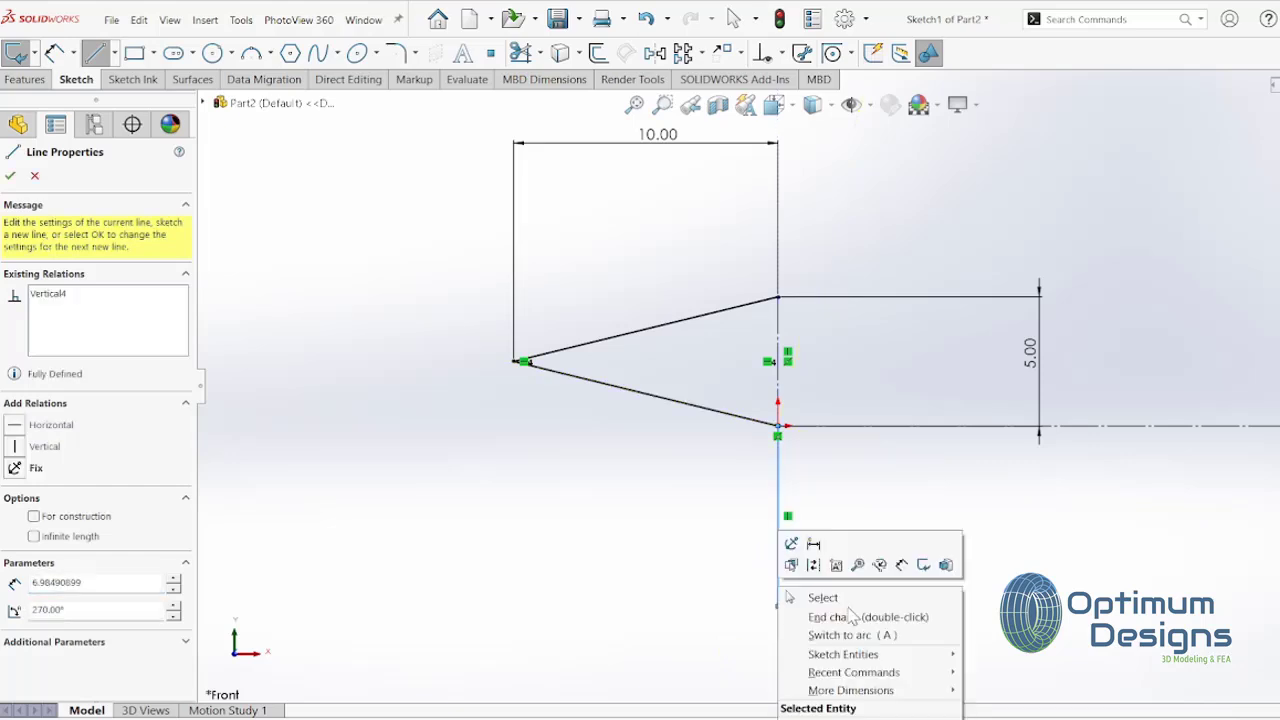
Dimension the vertical line and link its length by equation to the 10.00 width.
click(903, 566)
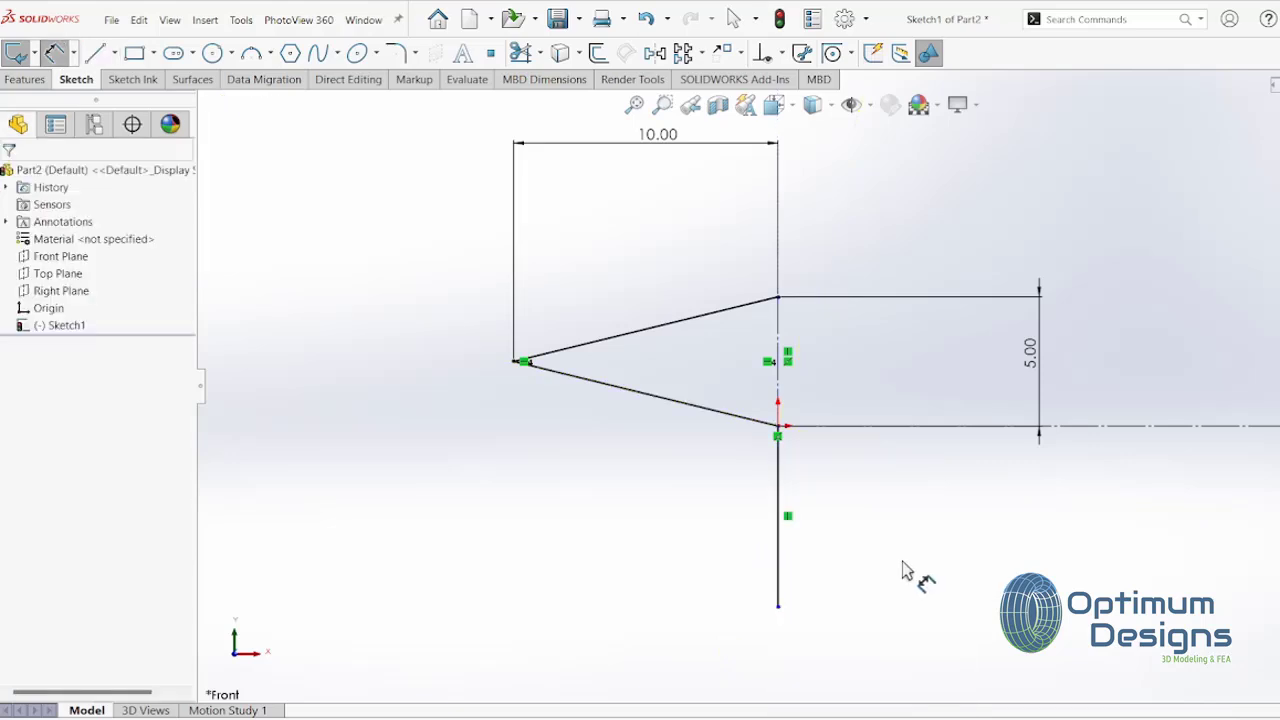
click(778, 428)
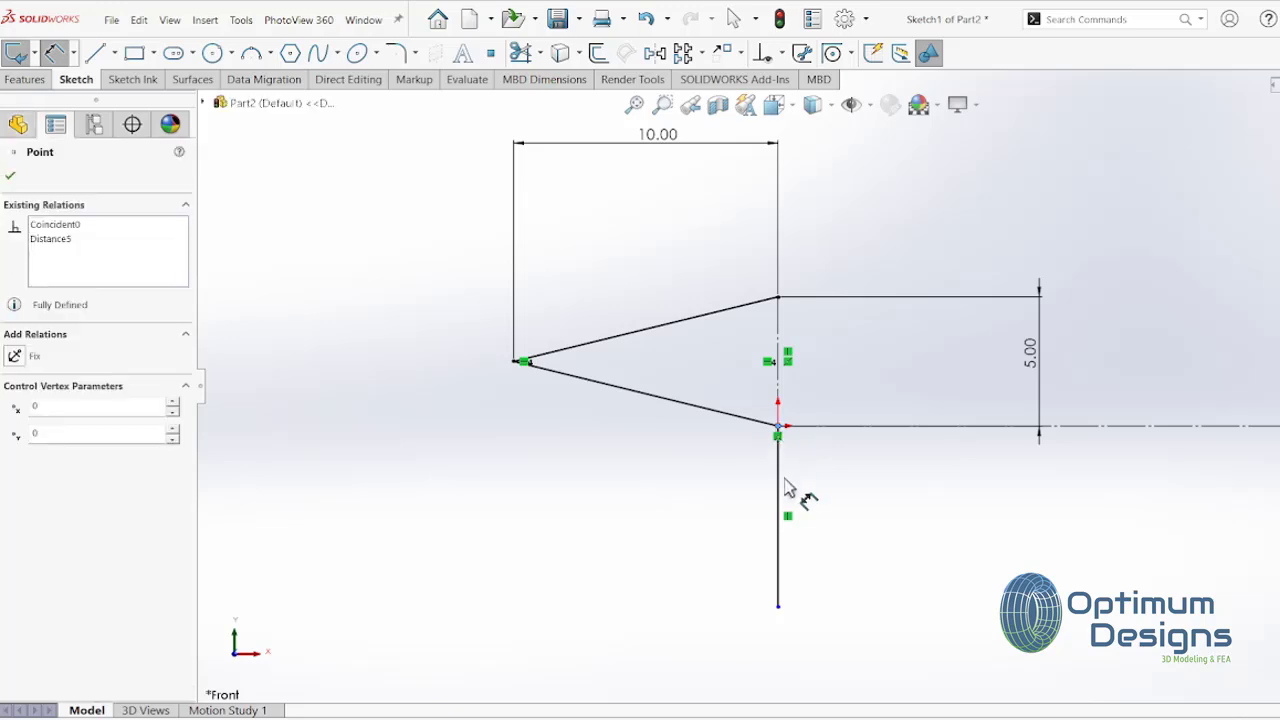
click(778, 605)
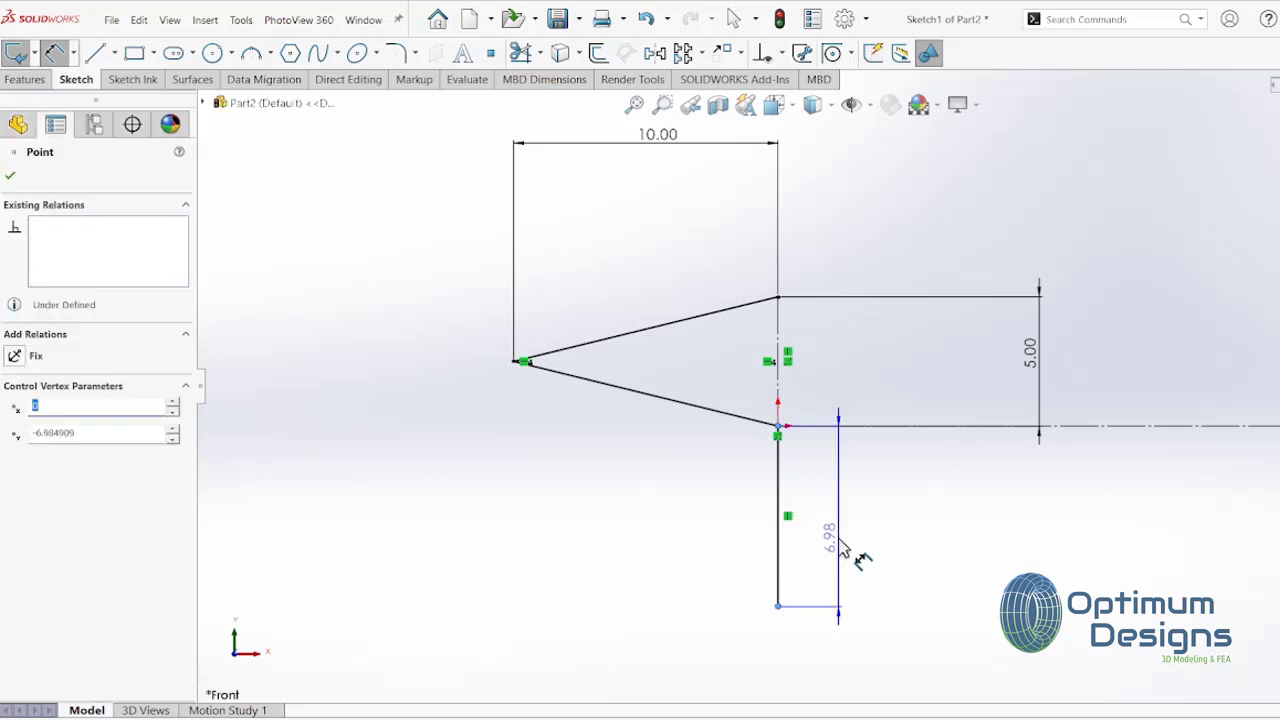
click(845, 562)
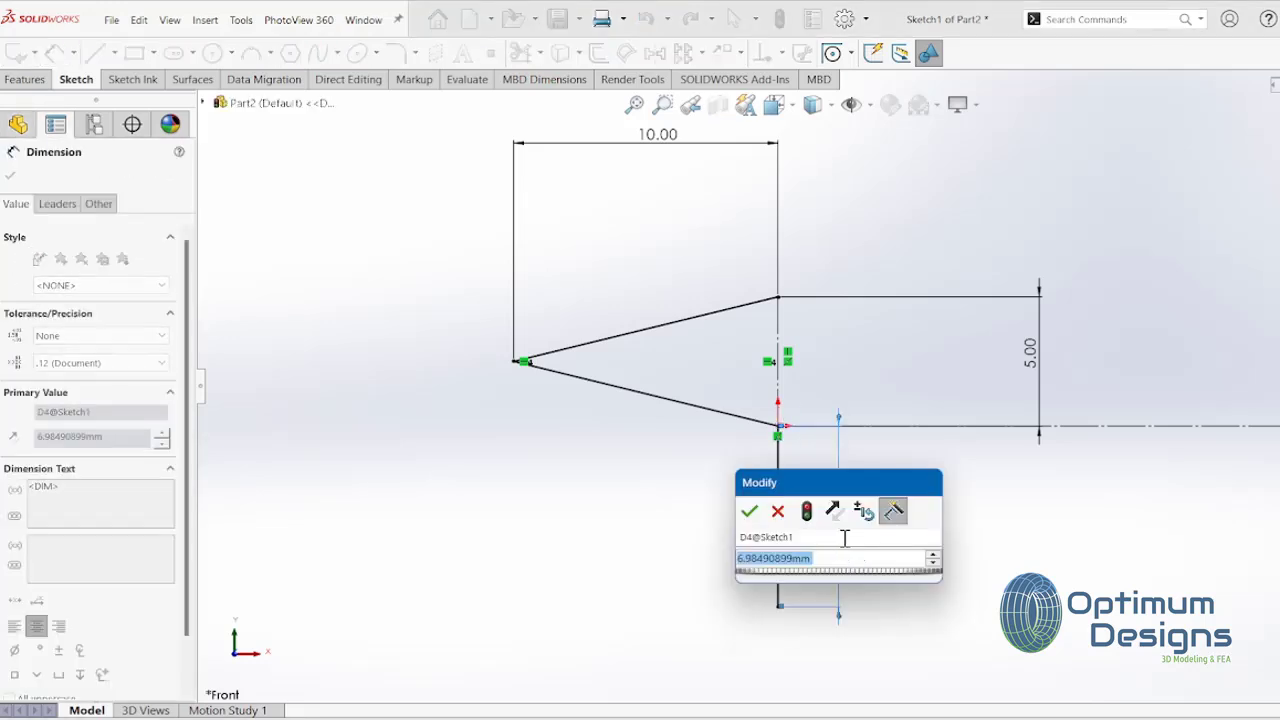
text(=)
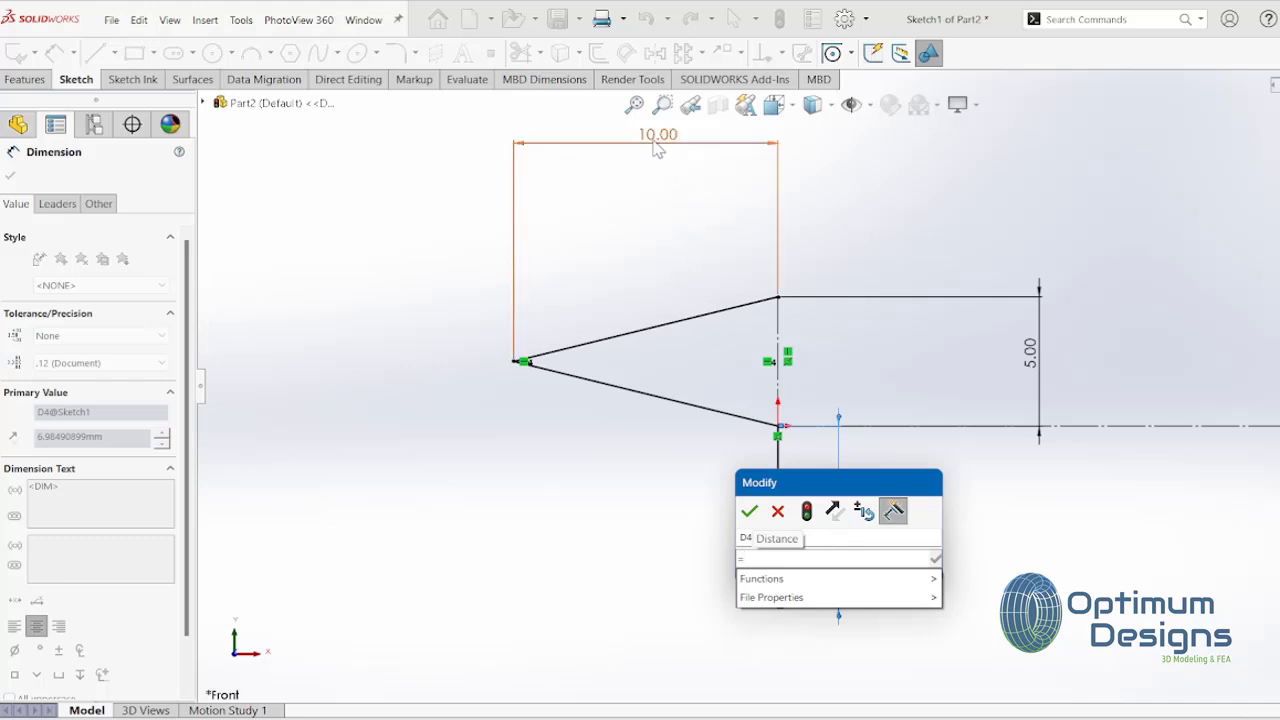
click(658, 146)
click(757, 516)
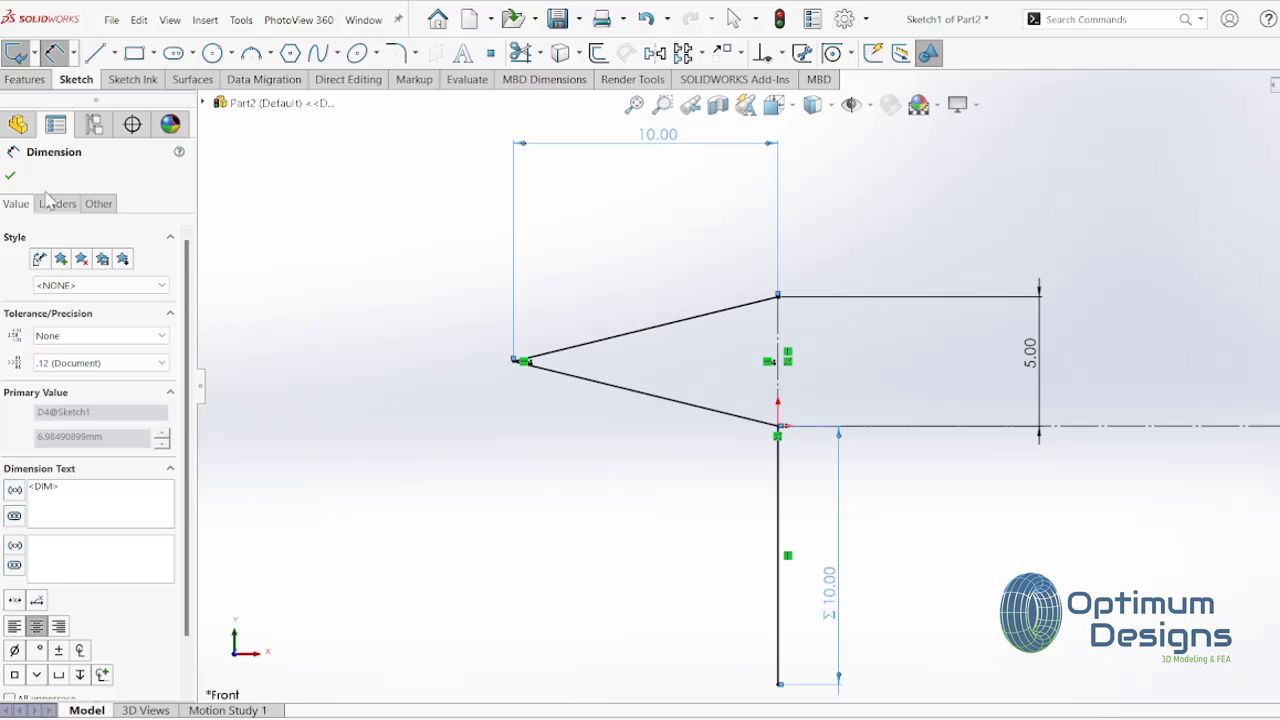
click(10, 175)
Pattern the chevron lines downward: 10 instances at 15mm, one instance in Direction 1.
click(683, 53)
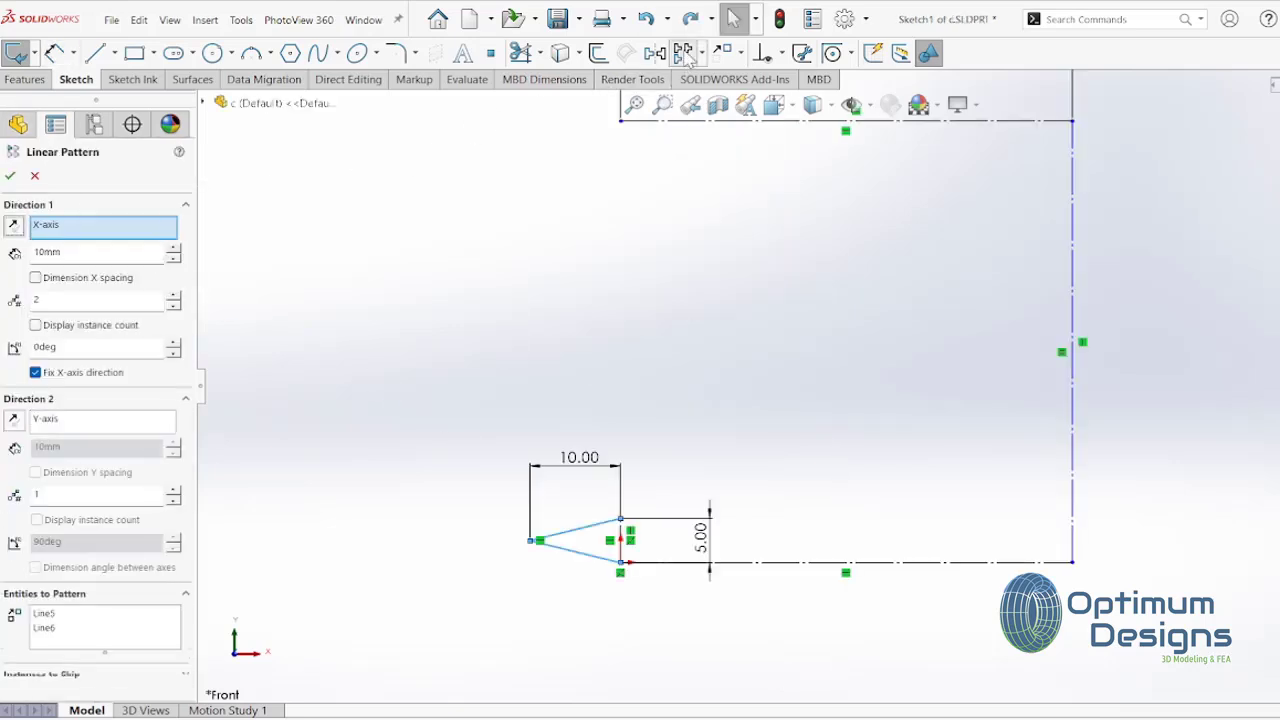
click(174, 490)
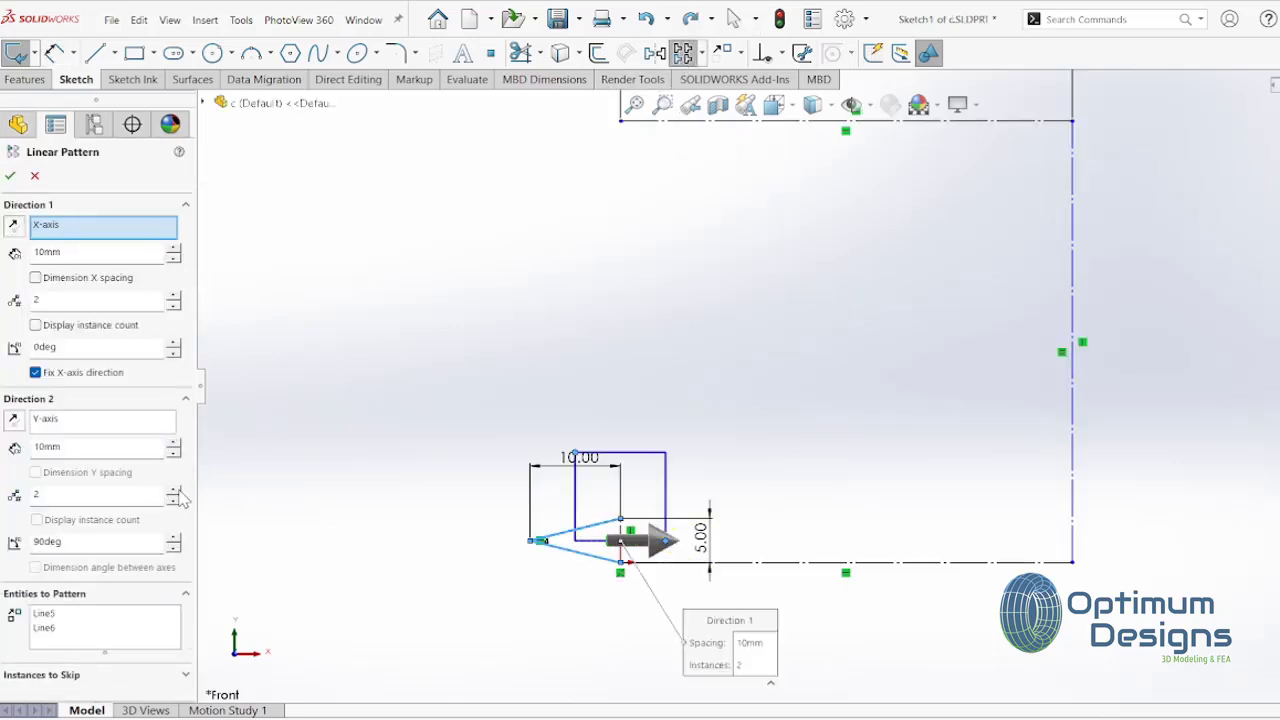
click(174, 490)
click(174, 490)
click(174, 490)
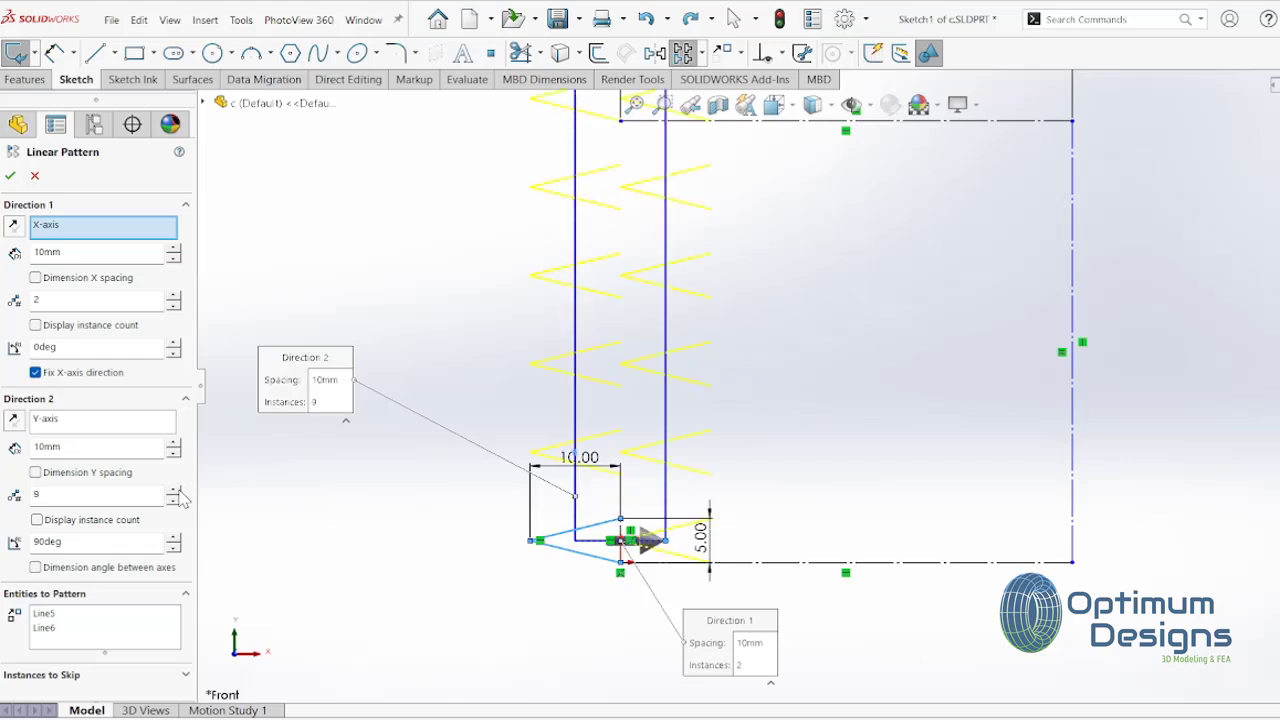
drag(70, 447, 28, 455)
text(1)
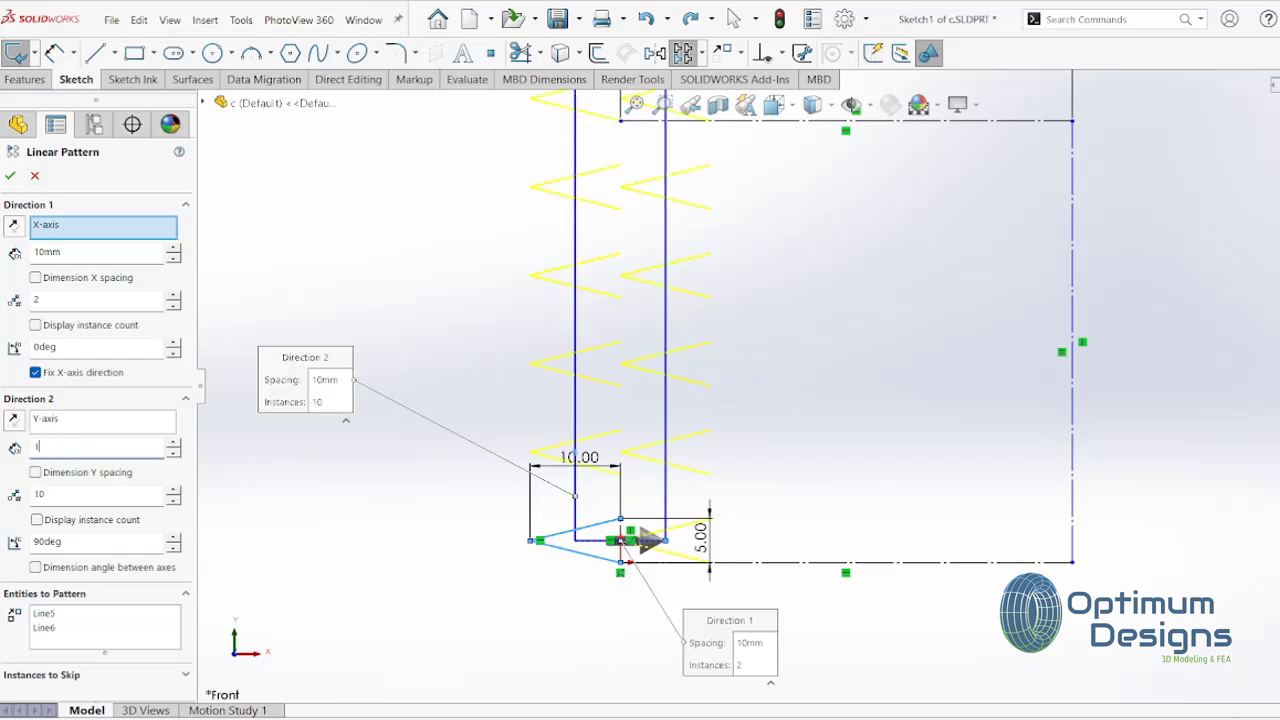
text(5mm)
click(14, 420)
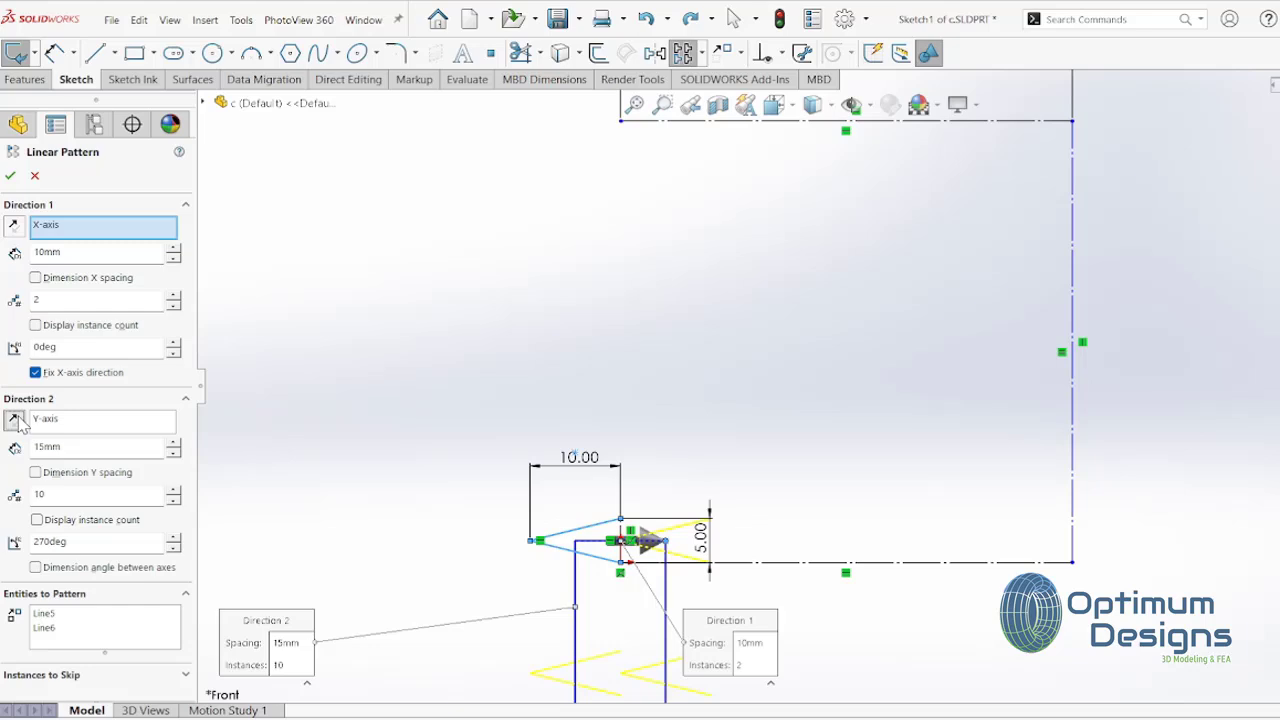
click(175, 306)
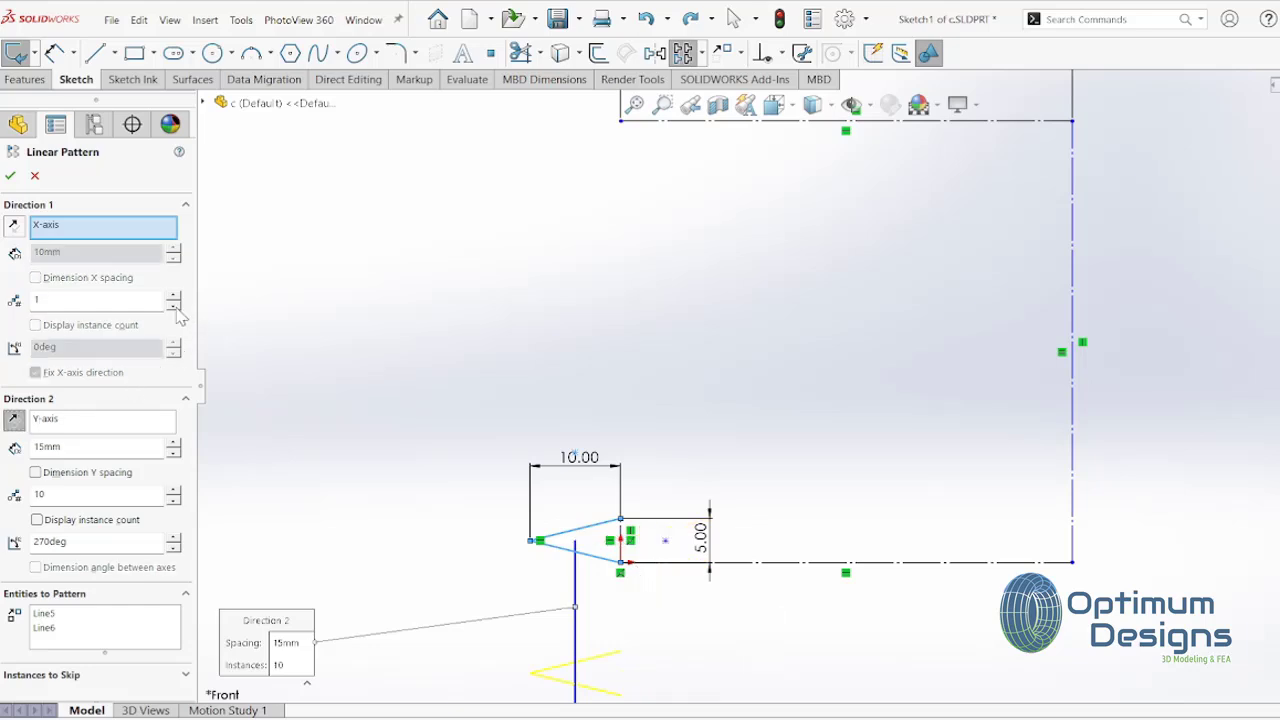
click(8, 177)
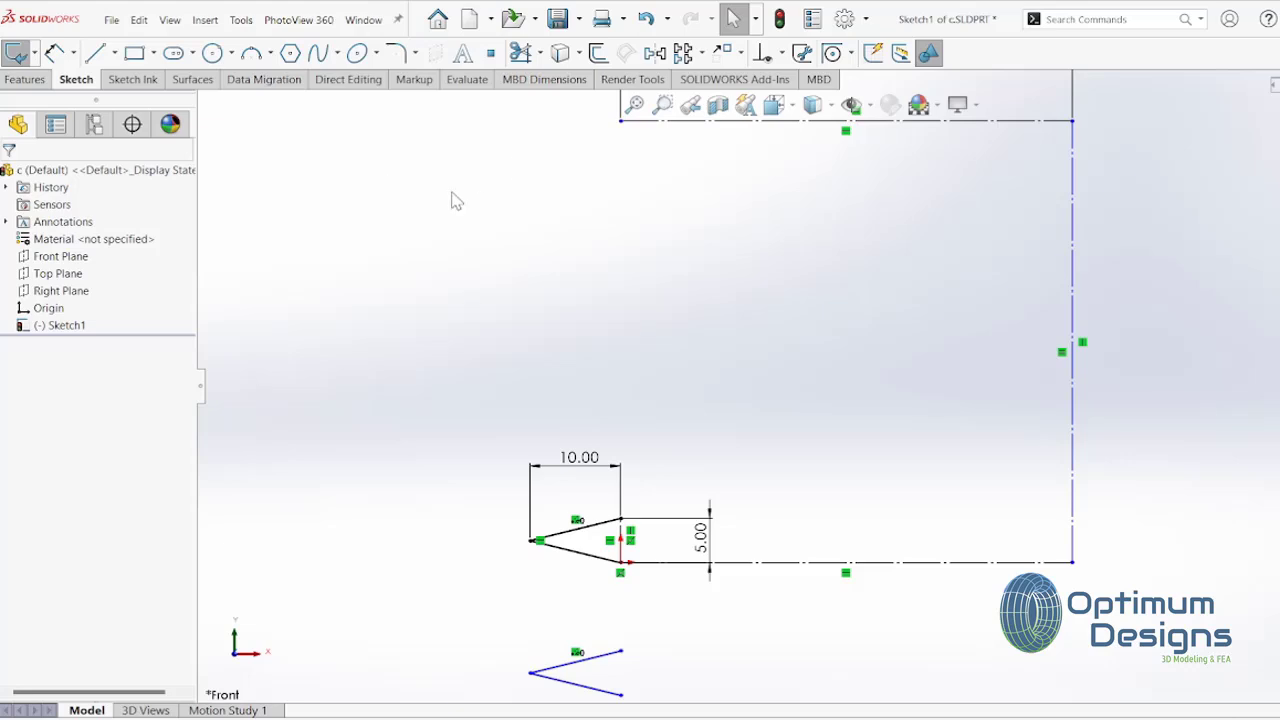
Draw a vertical line from the chevron's lower point down to the copy below.
click(96, 53)
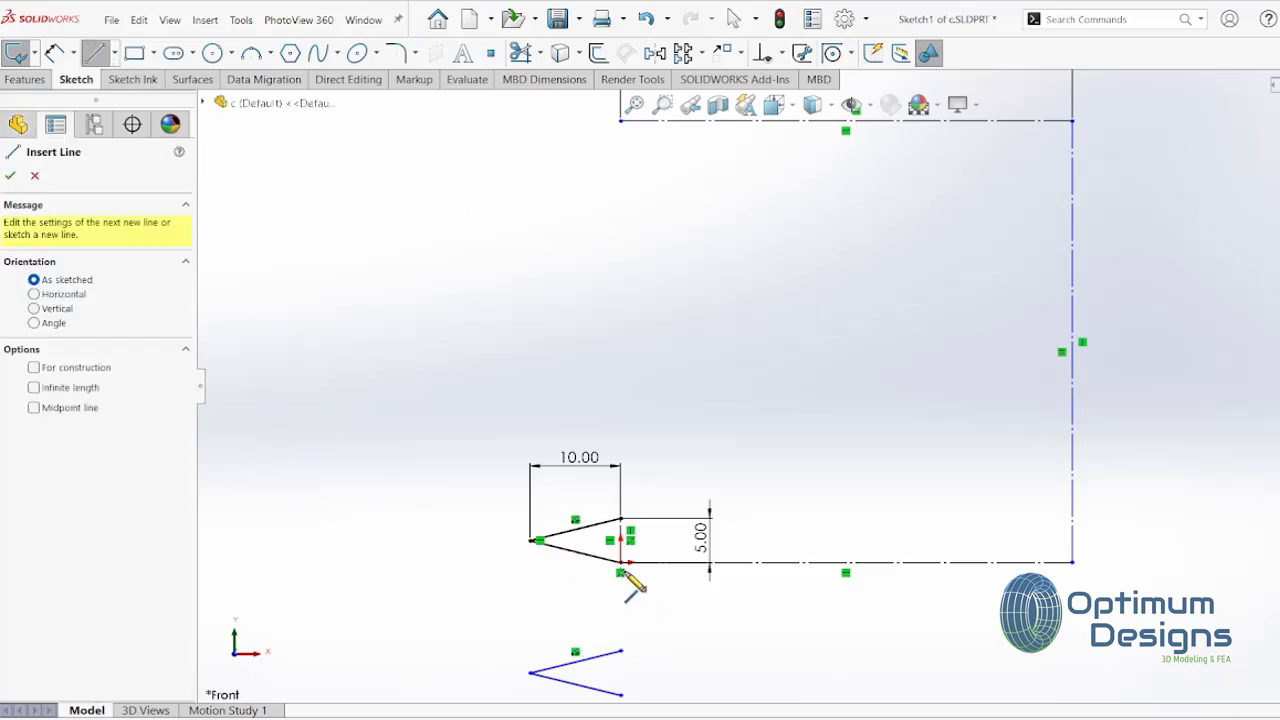
click(621, 567)
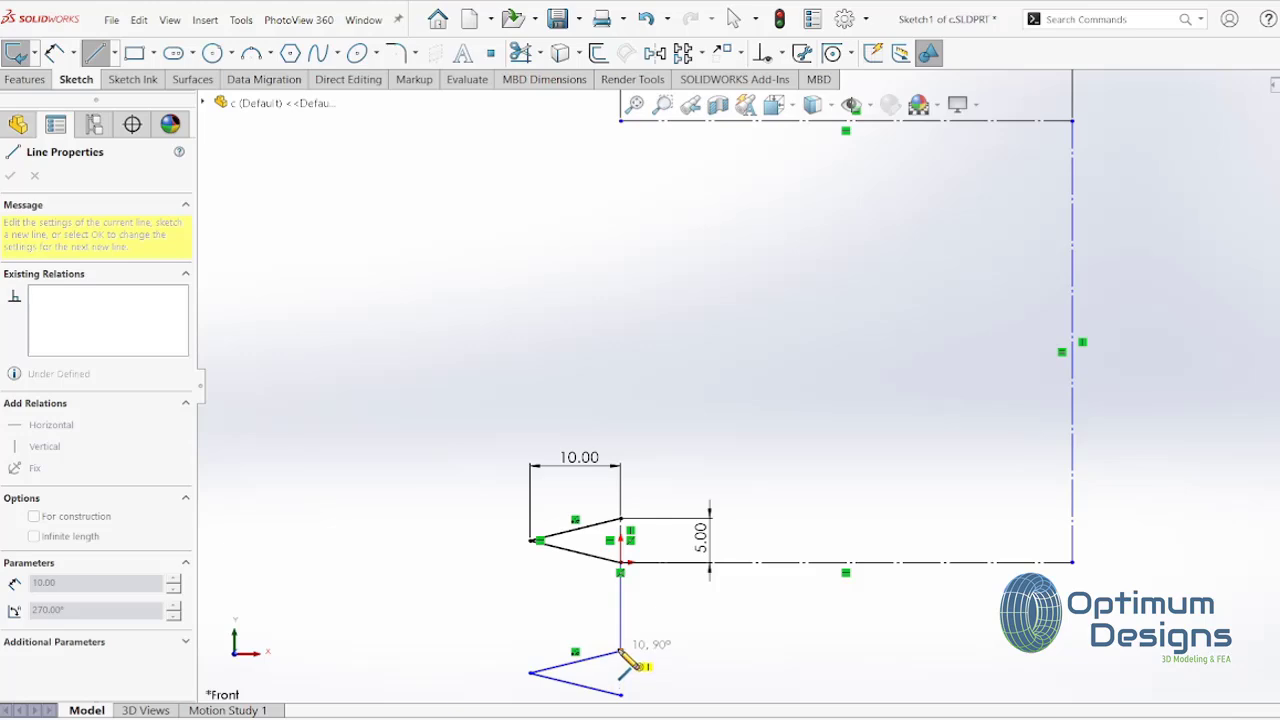
click(620, 652)
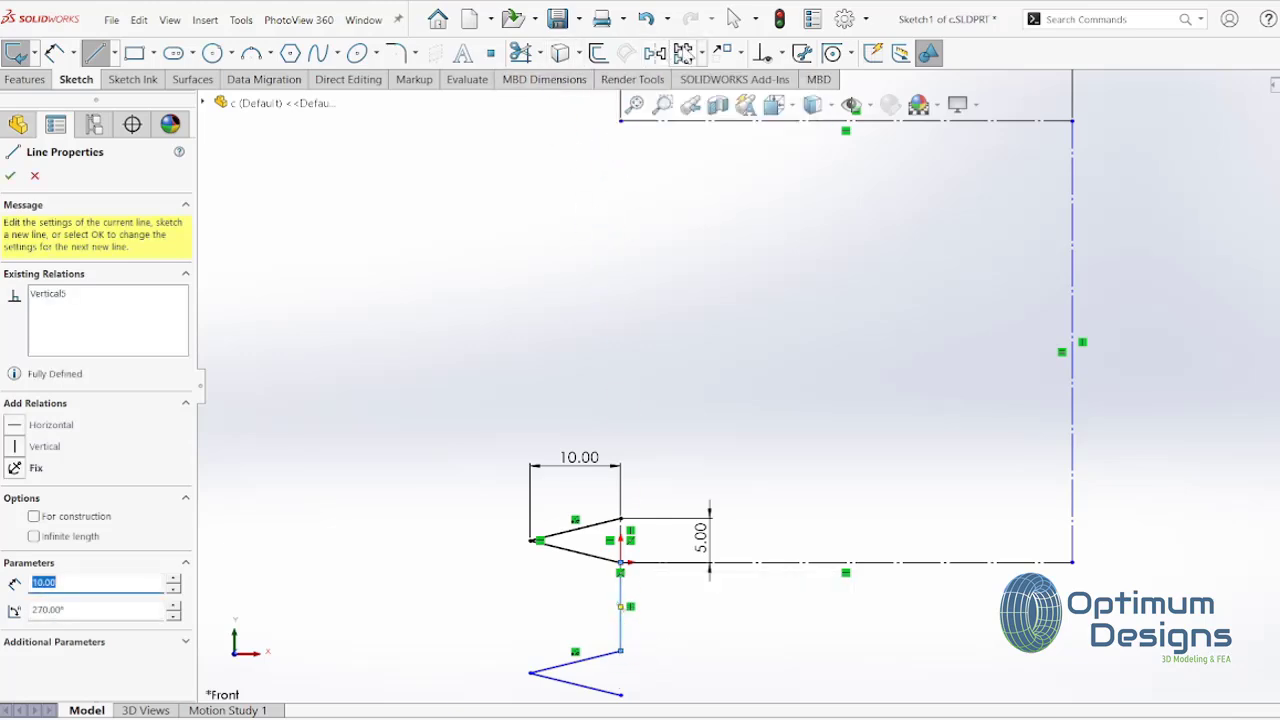
click(683, 53)
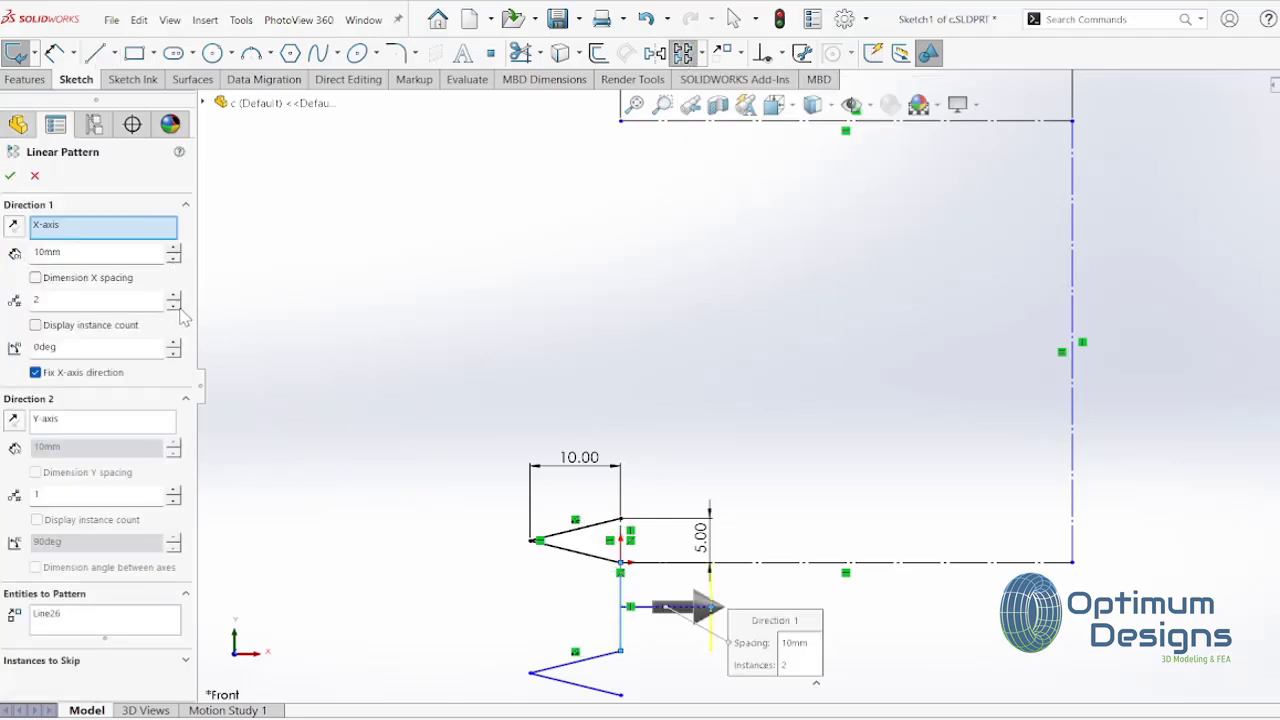
Pattern the connecting line downward at 270deg: 10 copies spaced 15mm, one in Direction 1.
click(174, 305)
click(174, 489)
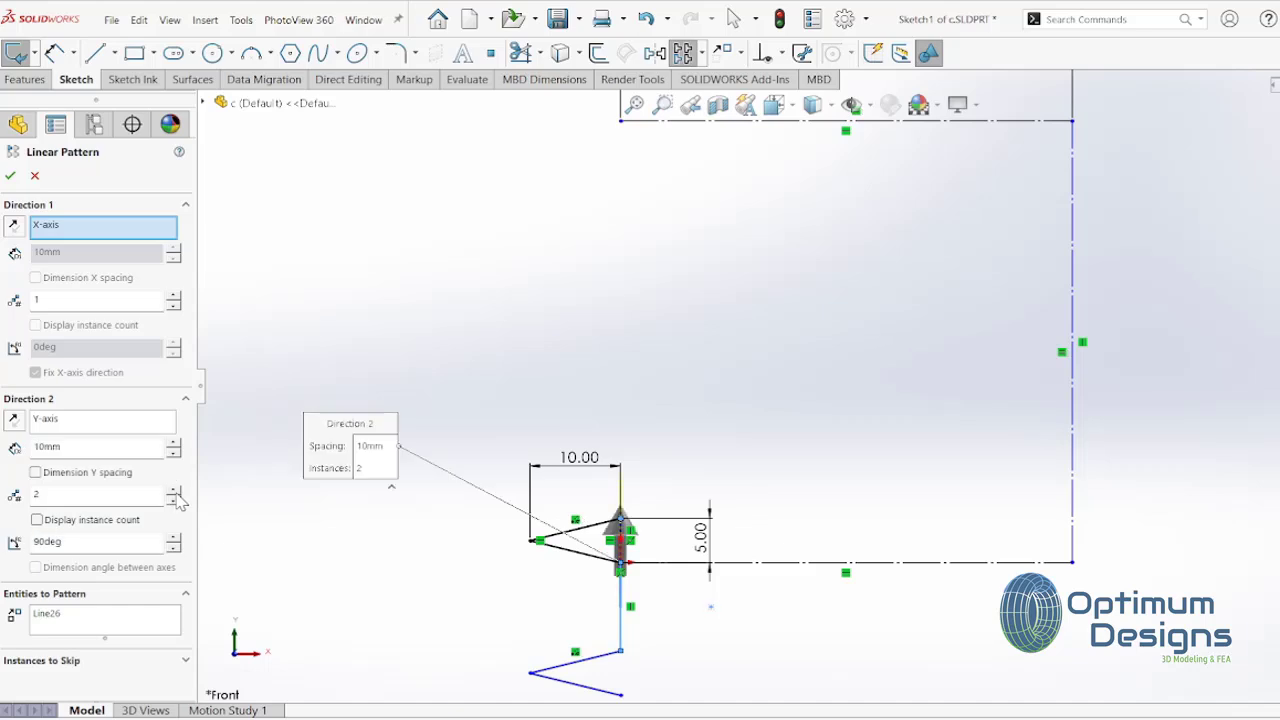
click(174, 491)
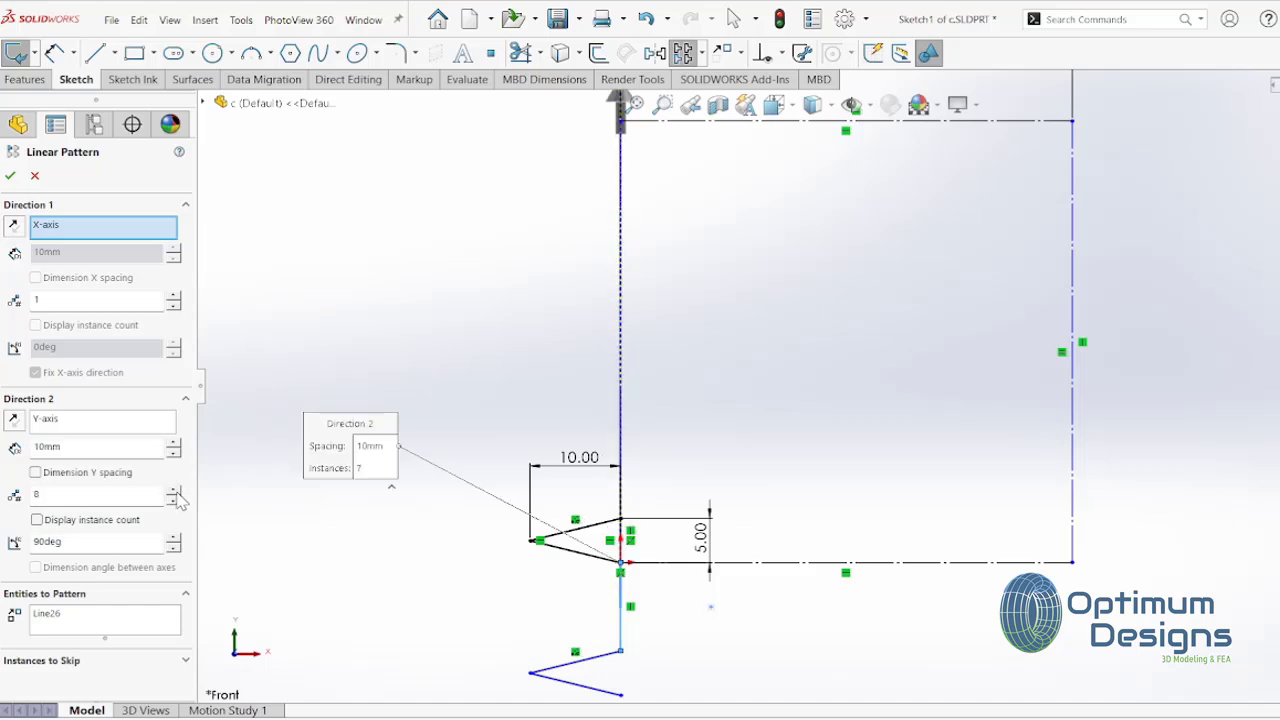
click(44, 447)
text(15)
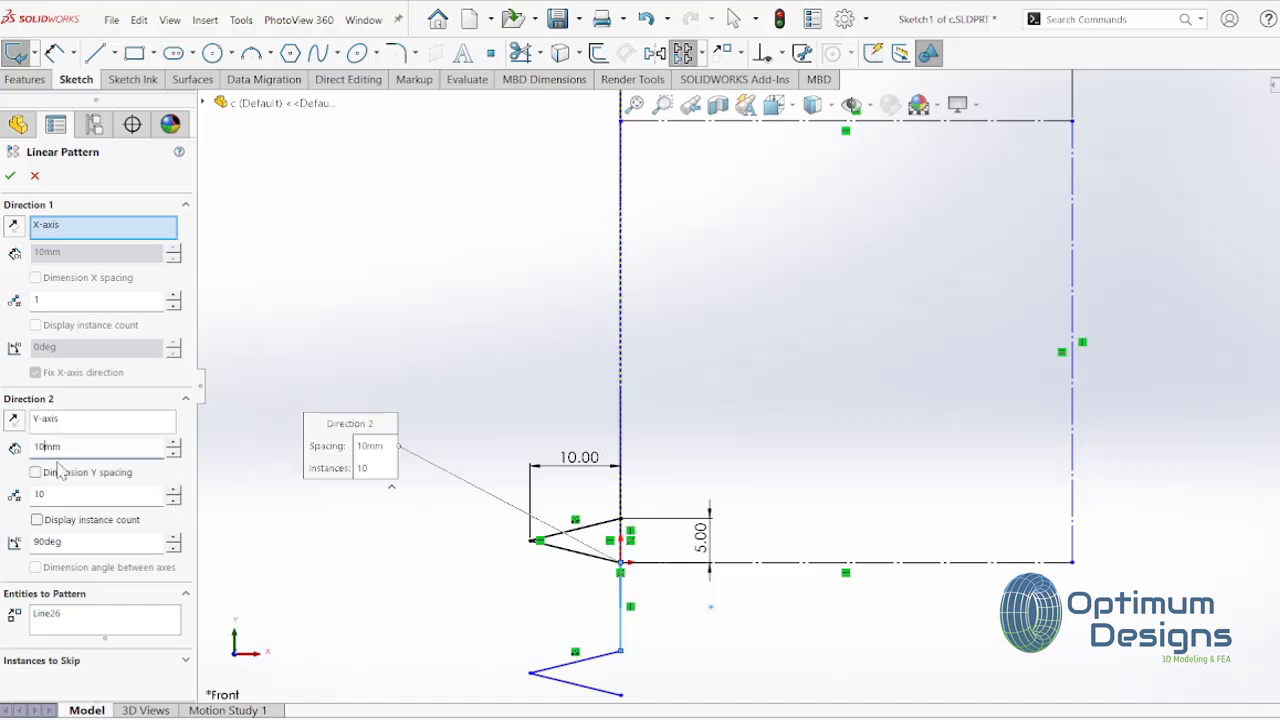
click(14, 424)
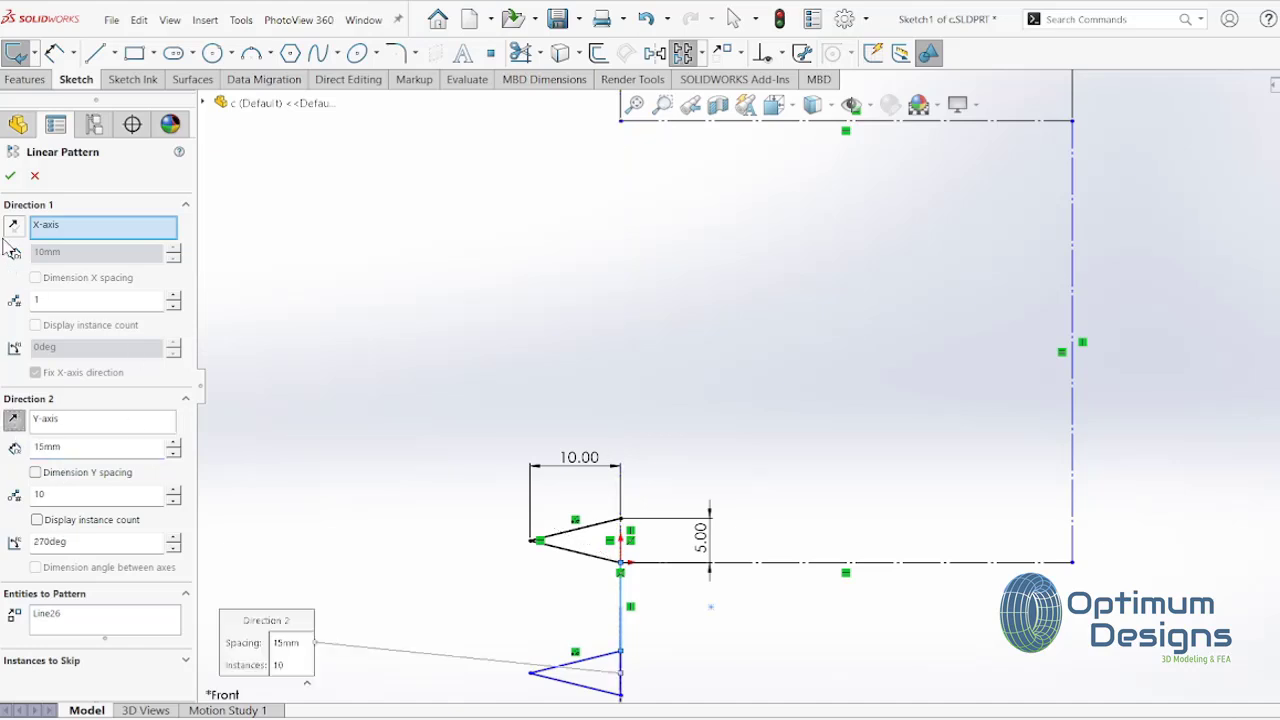
click(10, 177)
scroll(737, 580, up, 2)
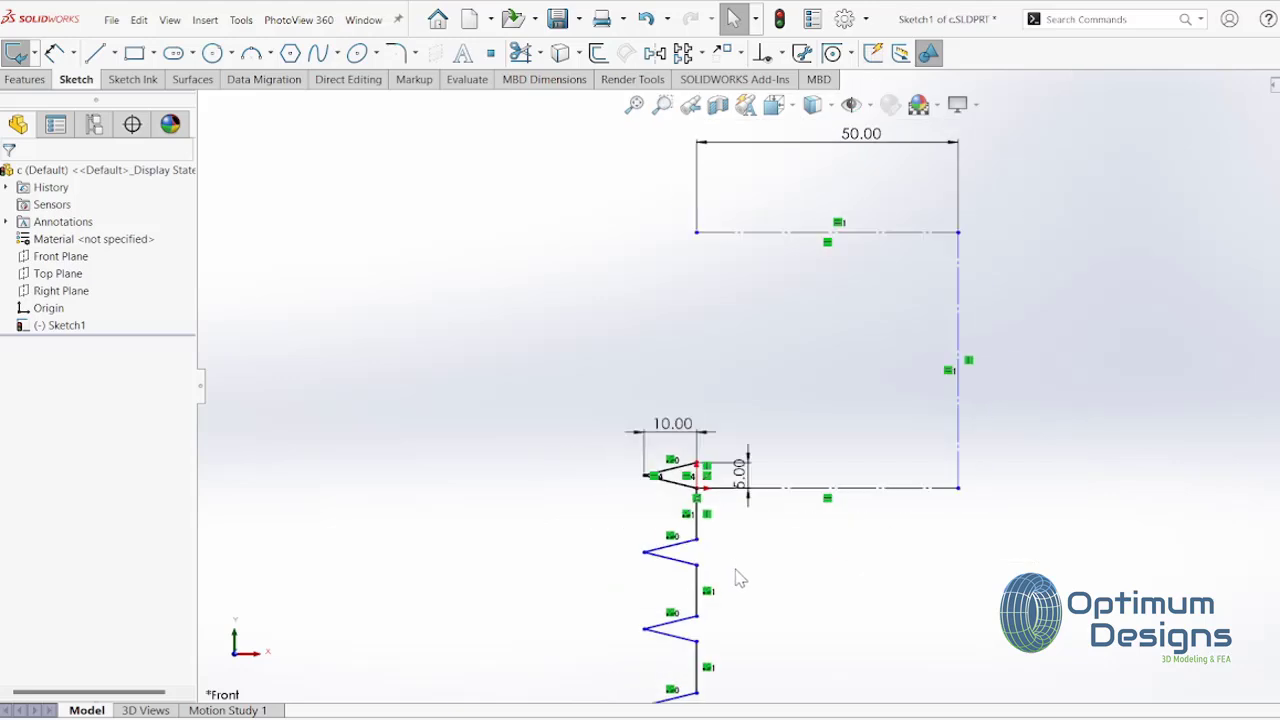
scroll(740, 579, up, 1)
scroll(766, 471, down, 2)
scroll(766, 468, down, 2)
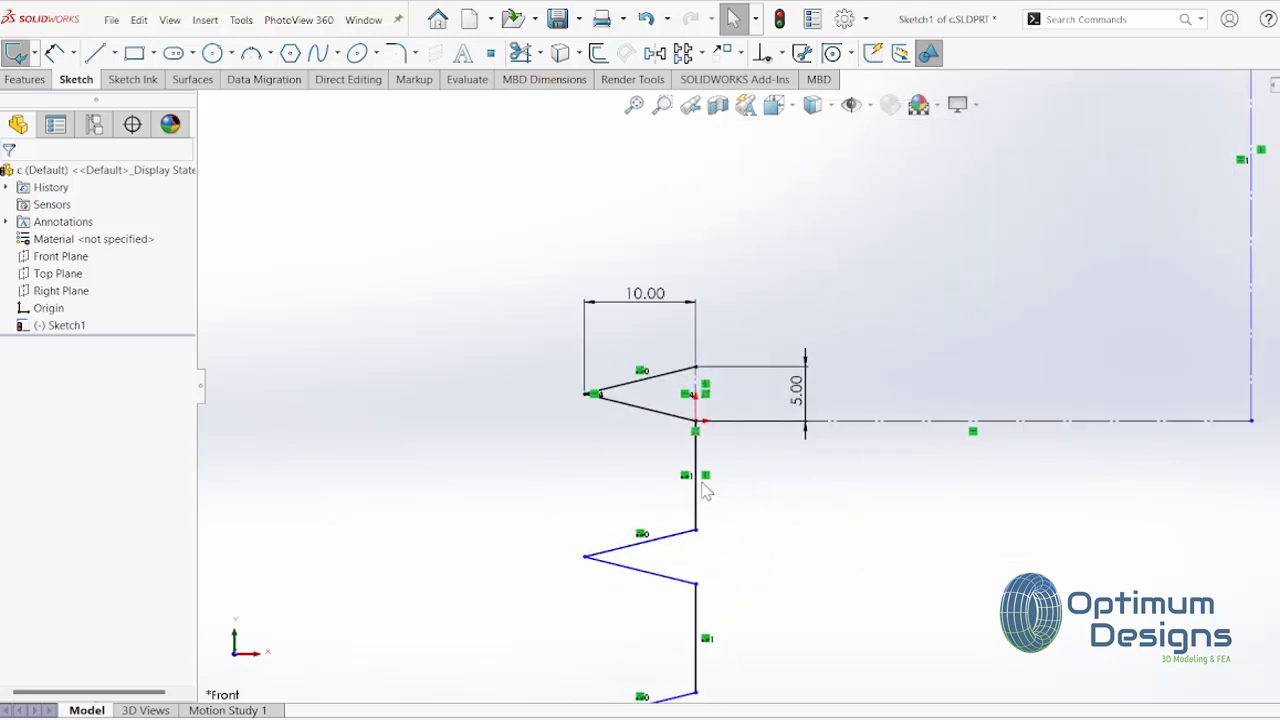
Dimension the vertical connecting line and link its length to D2@Sketch1 (10.00).
click(698, 480)
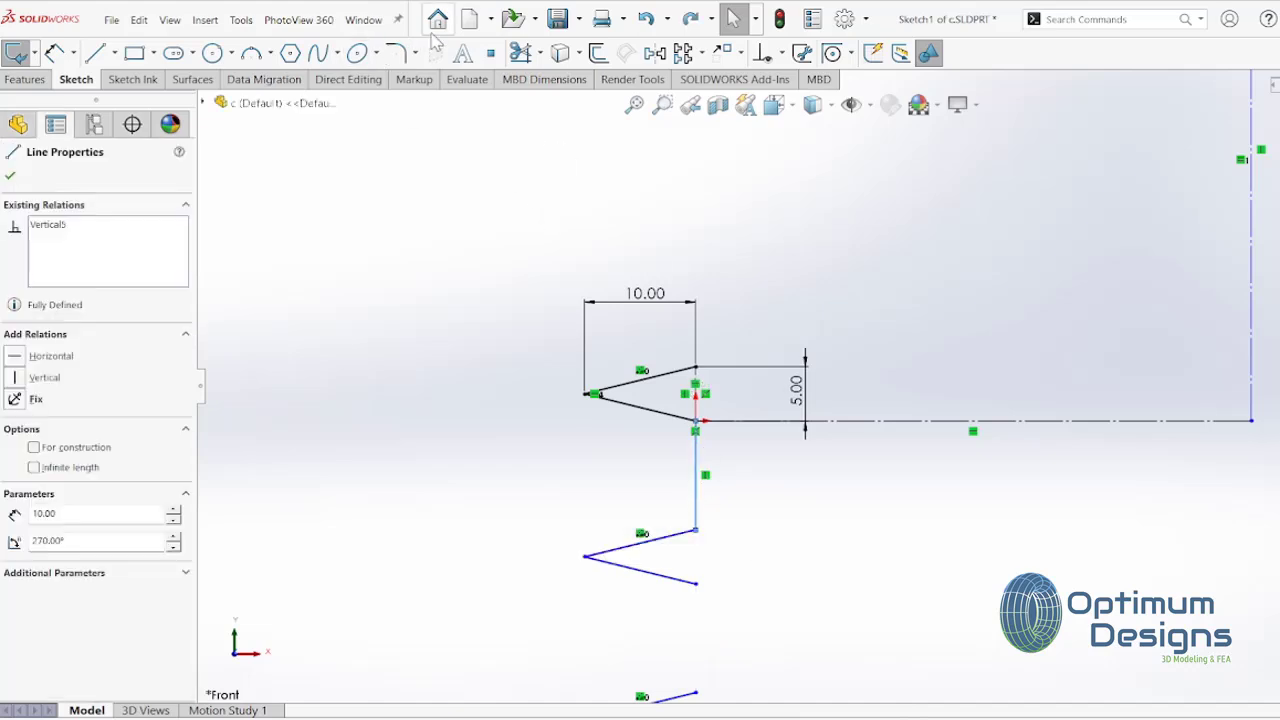
click(54, 52)
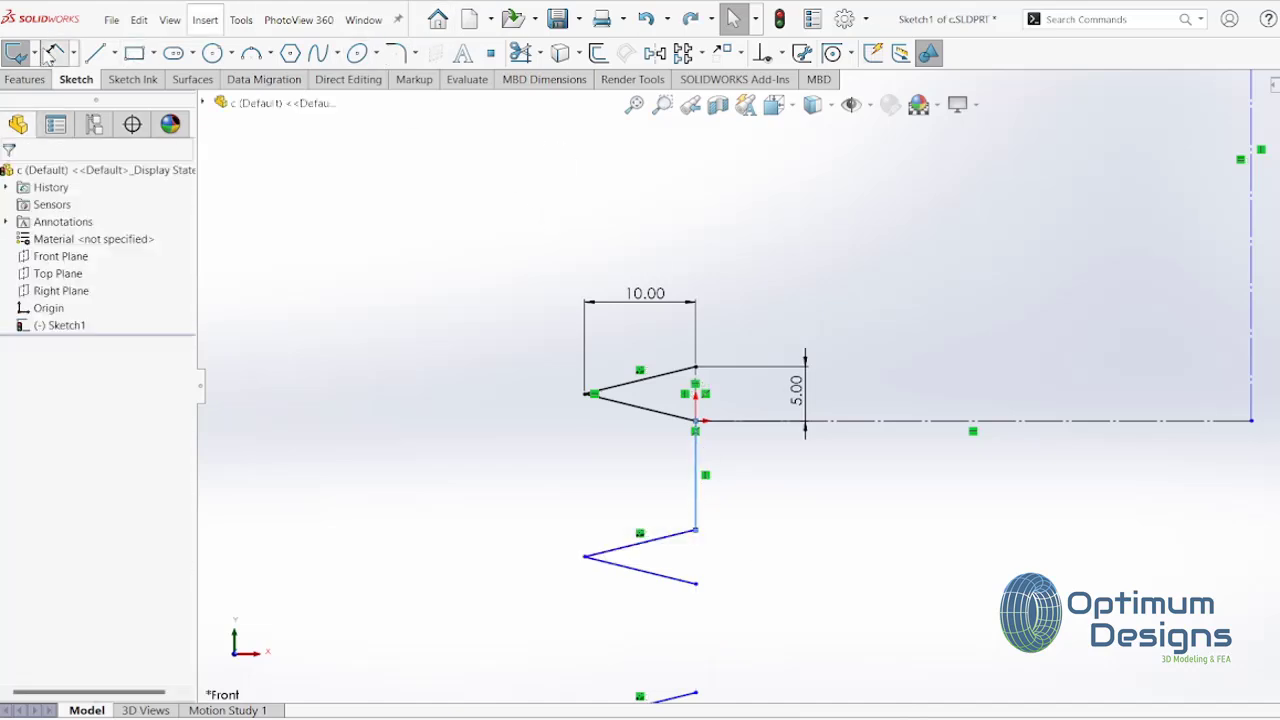
click(697, 479)
click(778, 478)
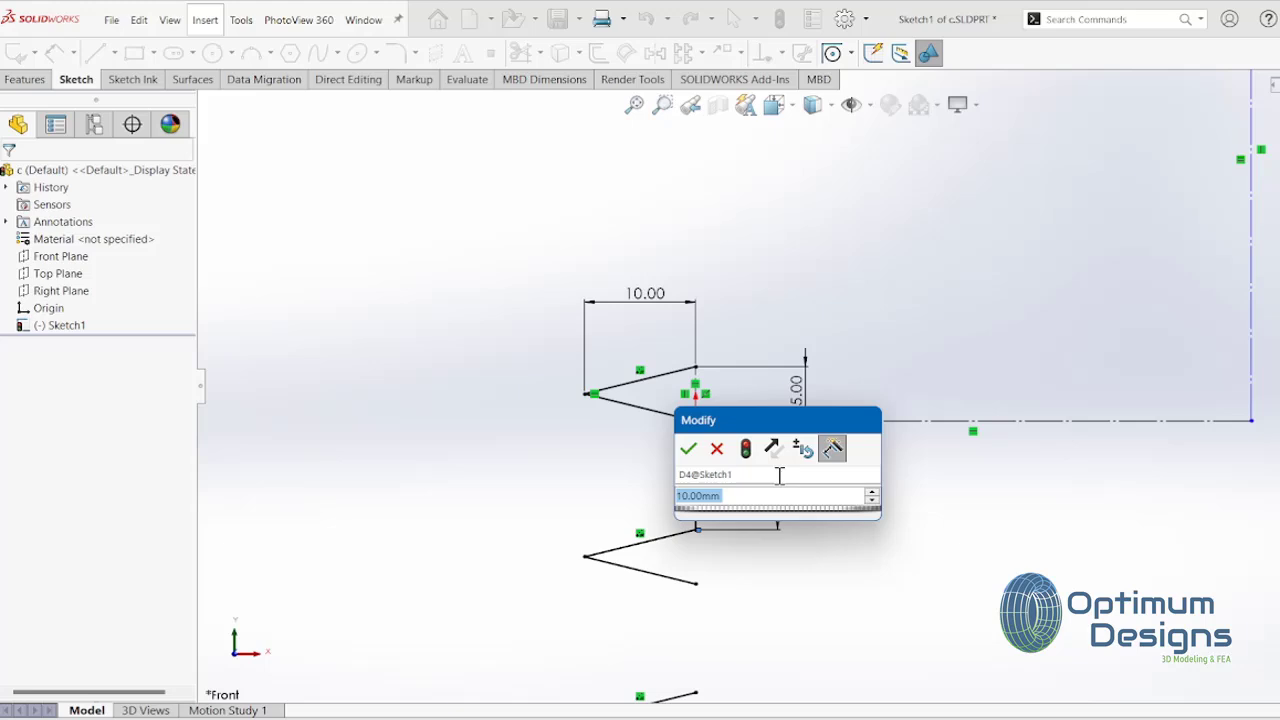
text(=)
click(645, 293)
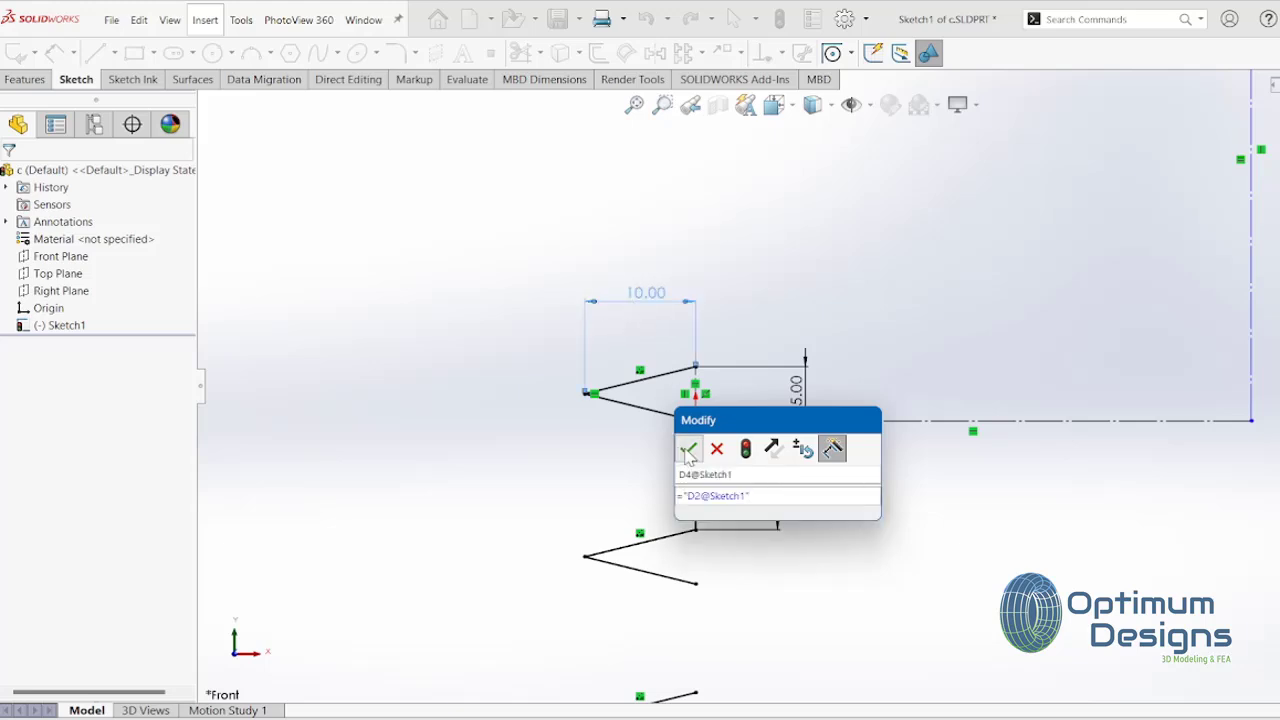
click(688, 450)
Start a Linear Sketch Pattern and clear the Direction 1 reference so only Direction 2 is used.
click(683, 52)
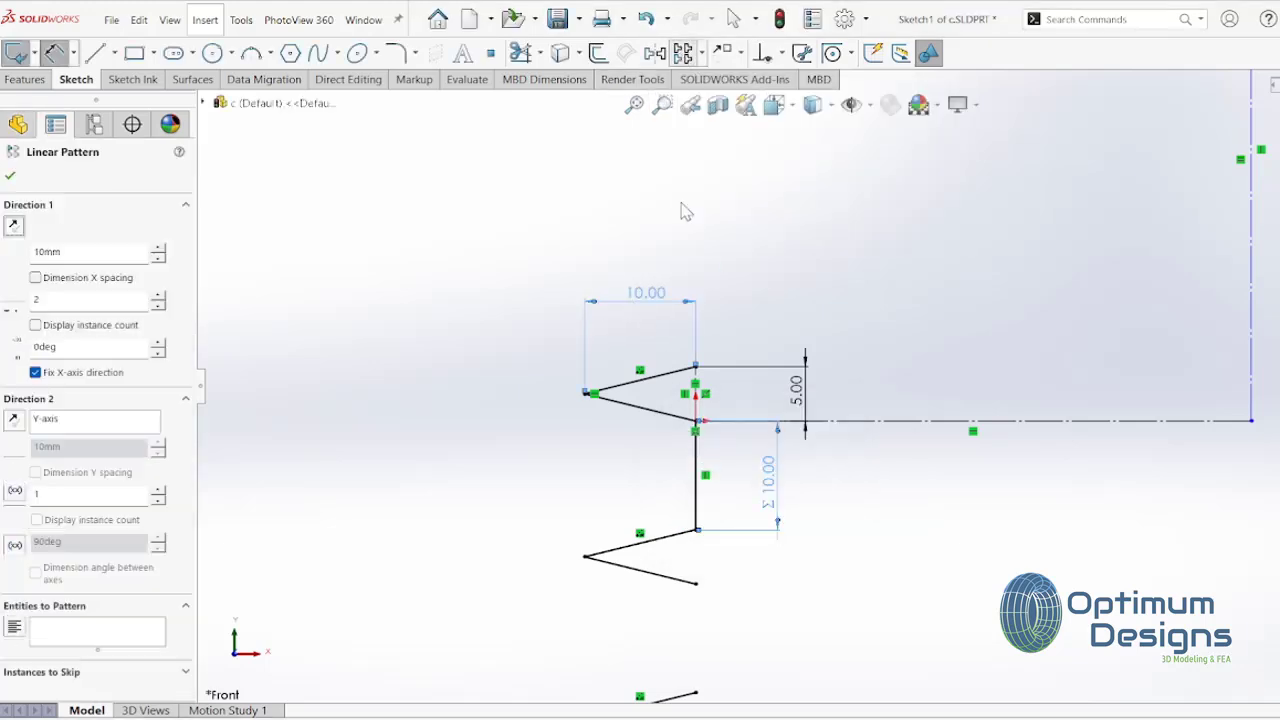
click(696, 478)
click(148, 421)
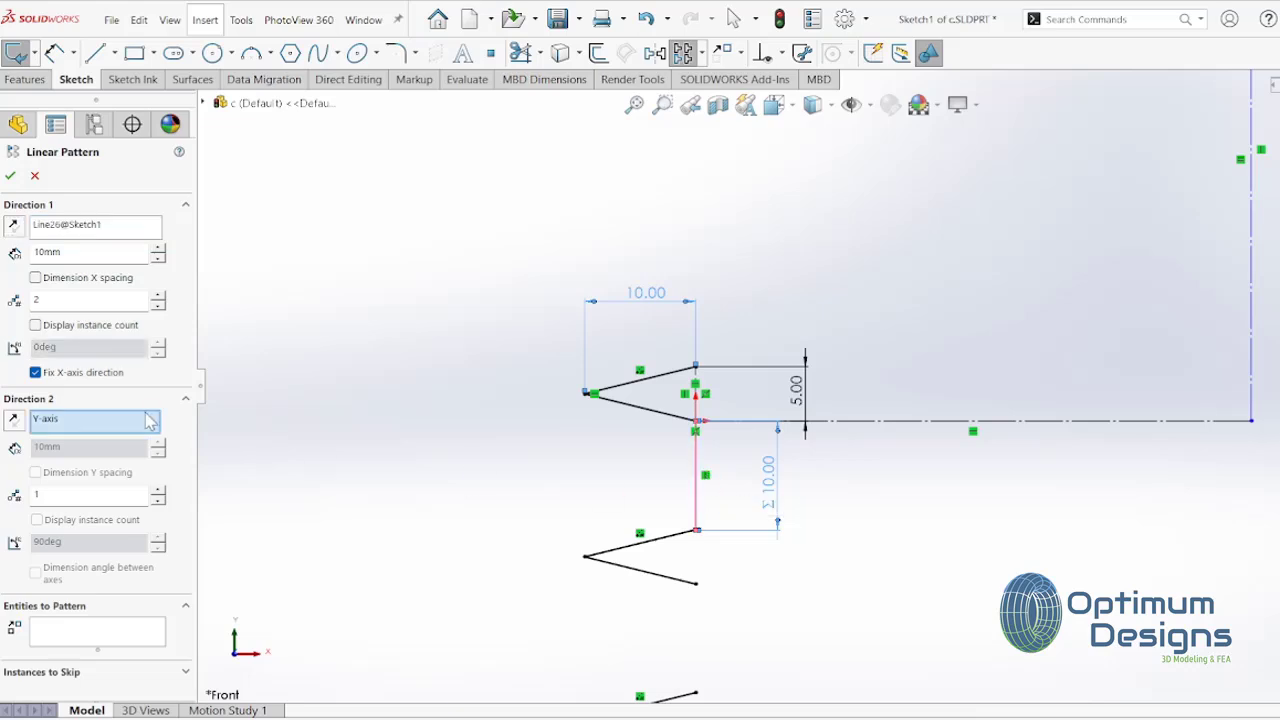
click(100, 233)
key(Delete)
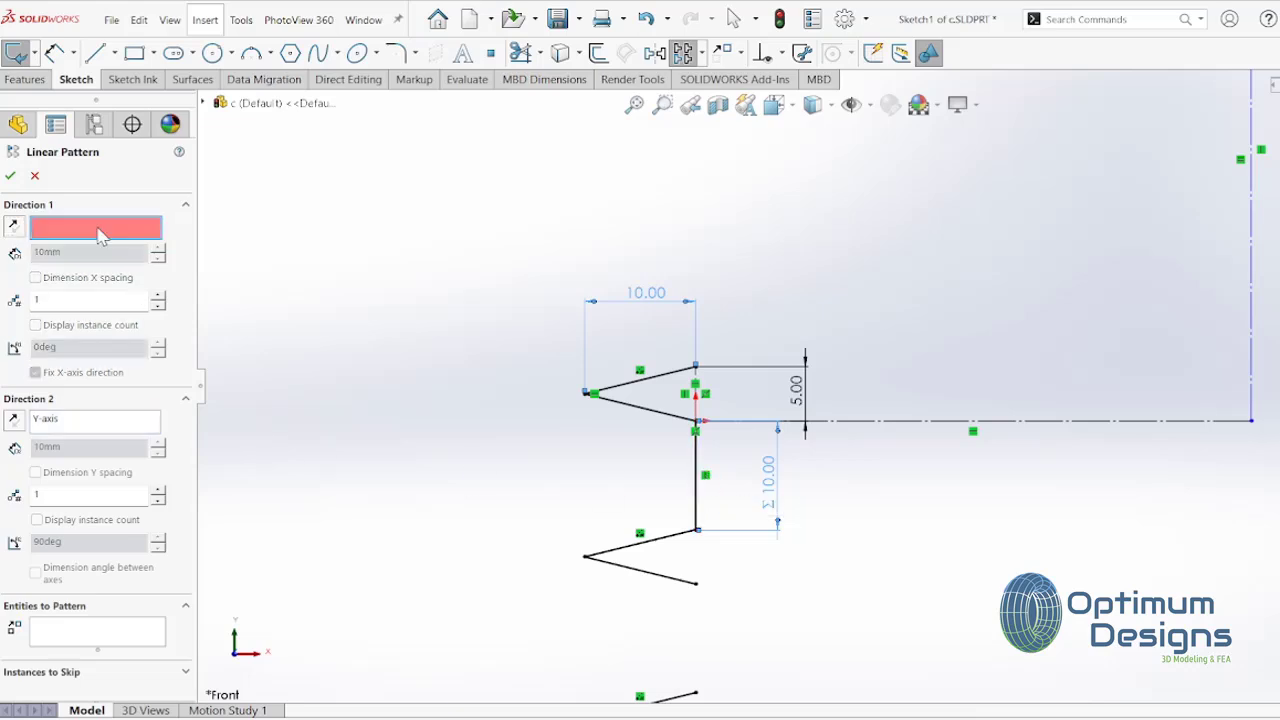
click(703, 483)
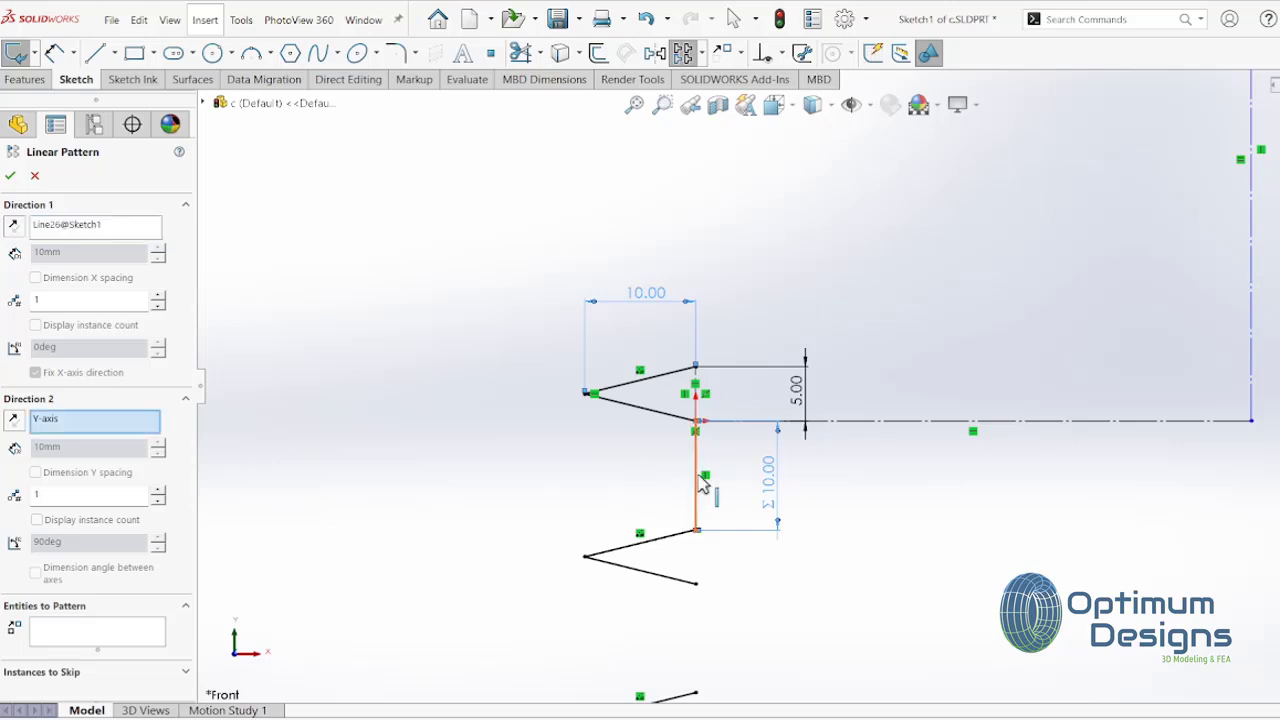
click(80, 233)
key(Delete)
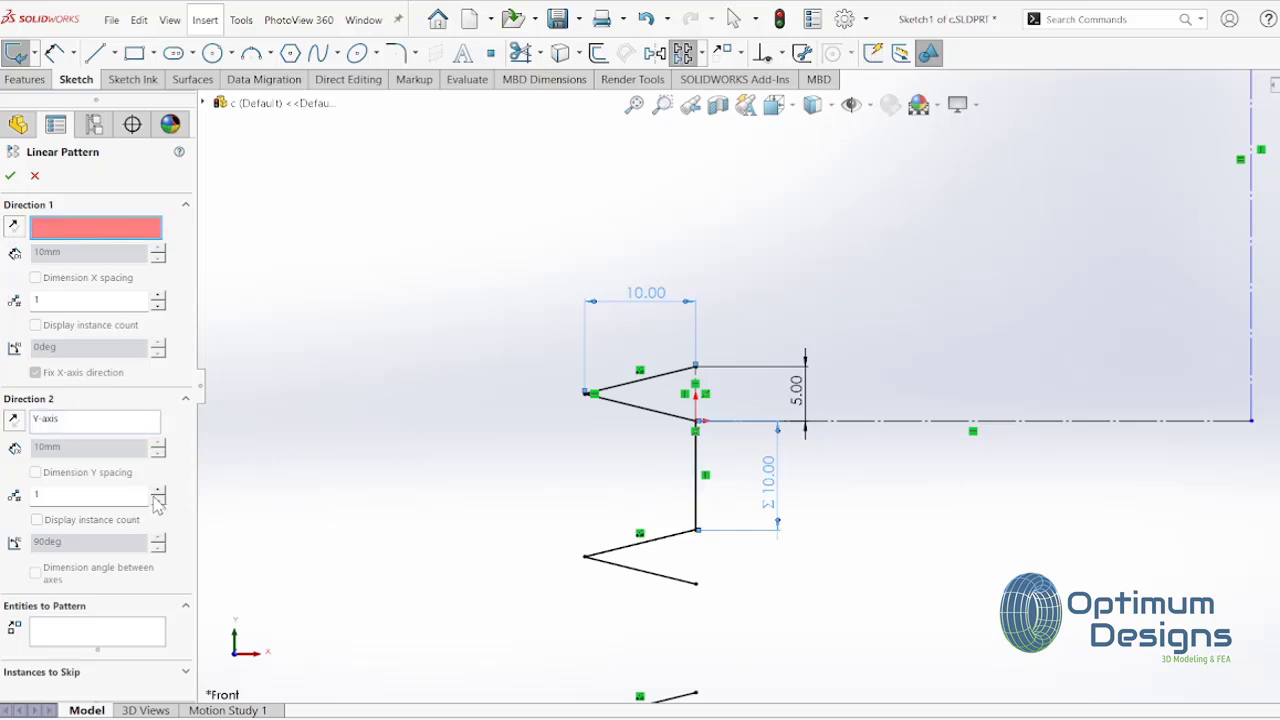
Pattern the vertical line 10 times downward at 15 mm in Direction 2.
click(157, 493)
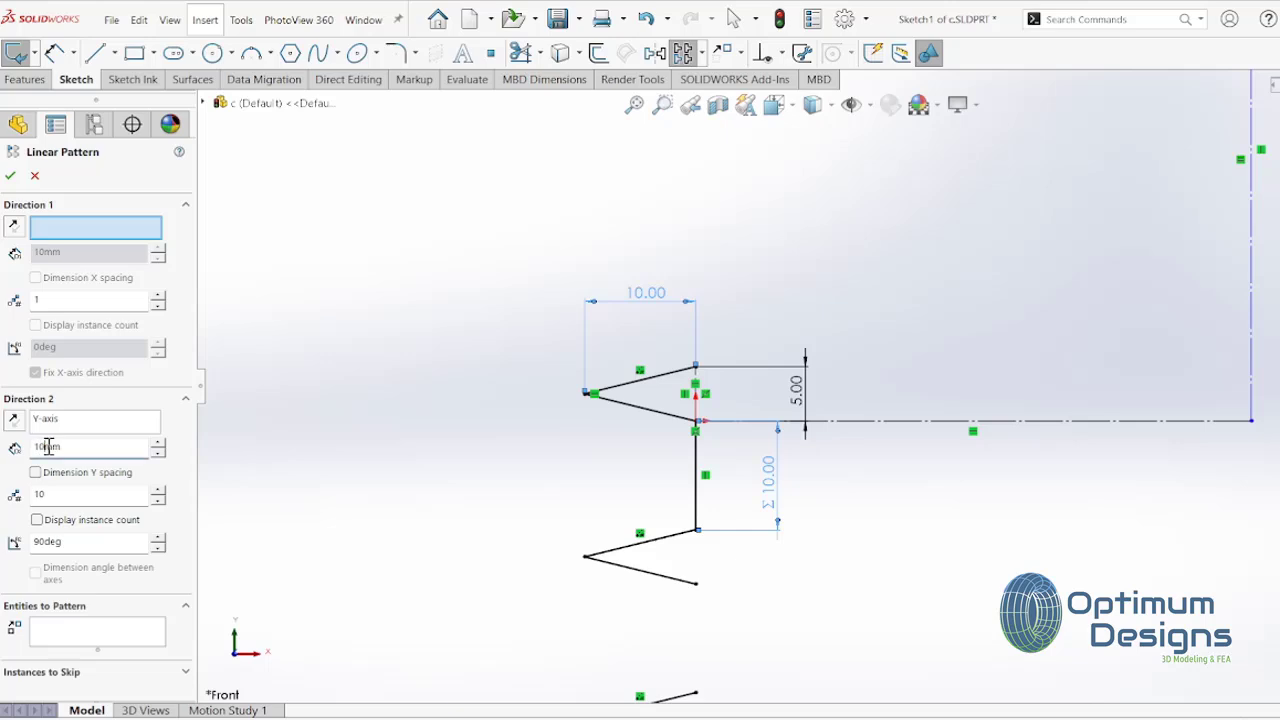
click(89, 447)
text(15)
click(88, 630)
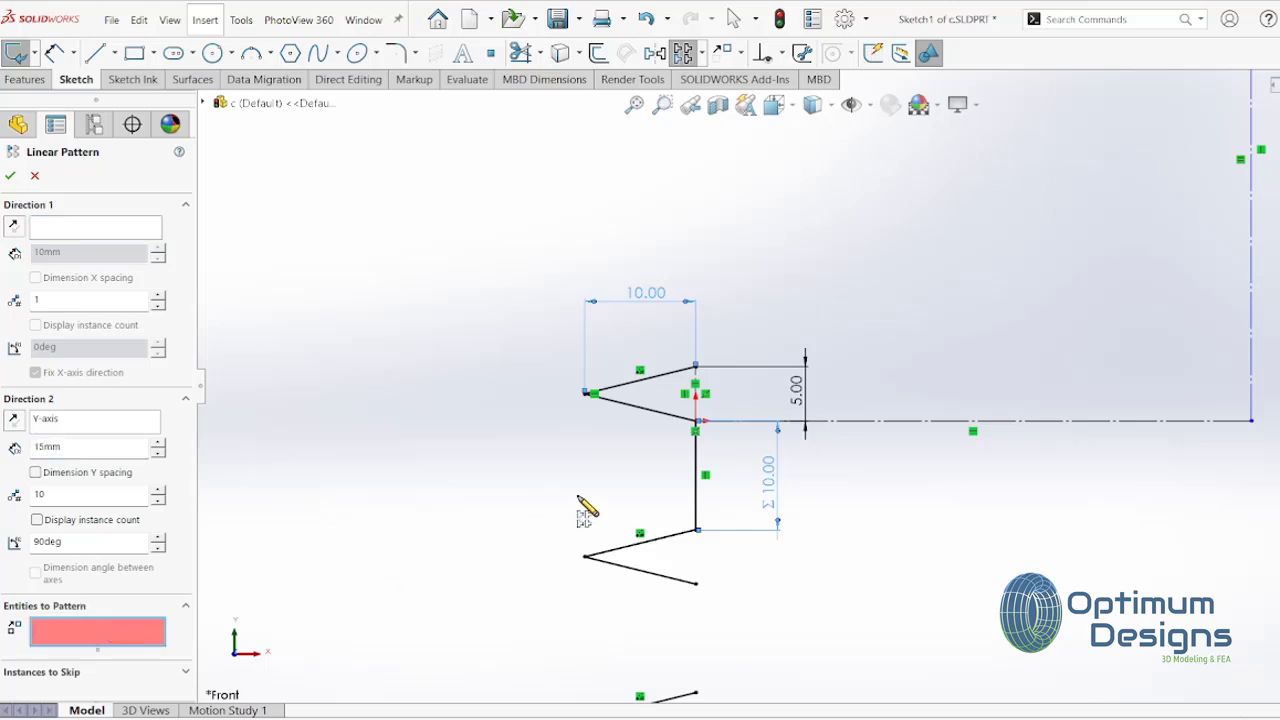
click(700, 463)
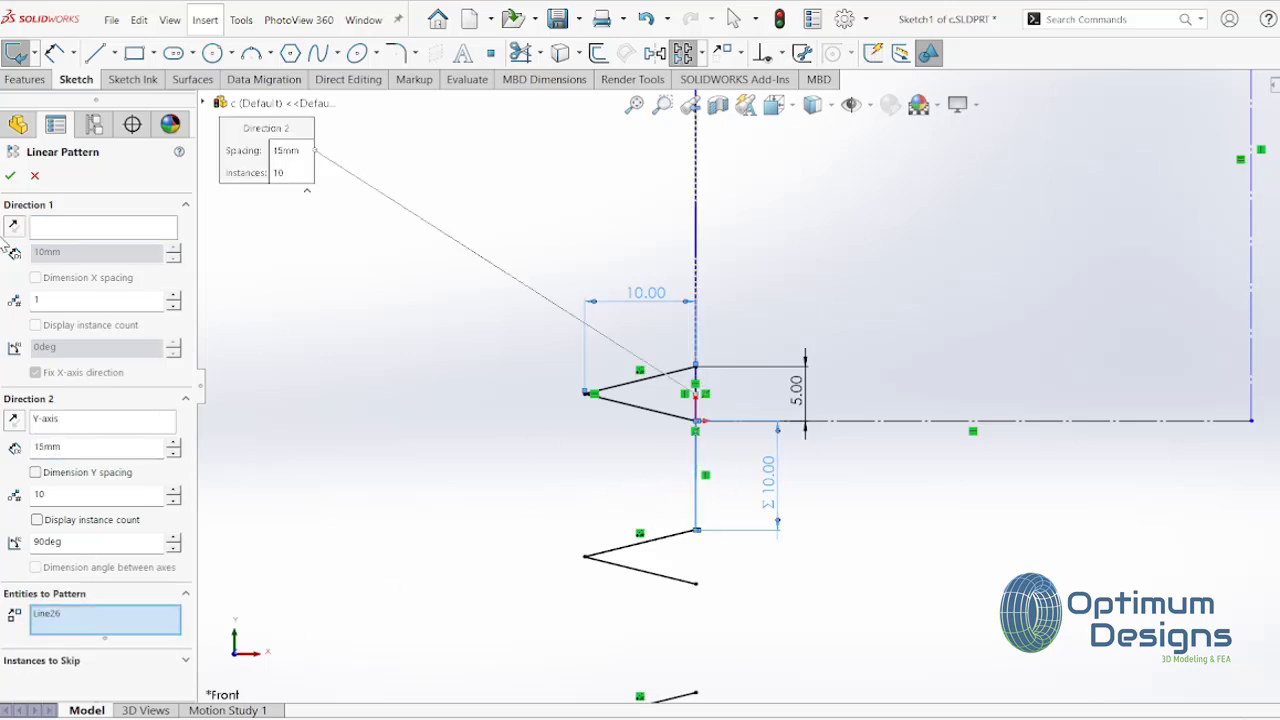
click(13, 419)
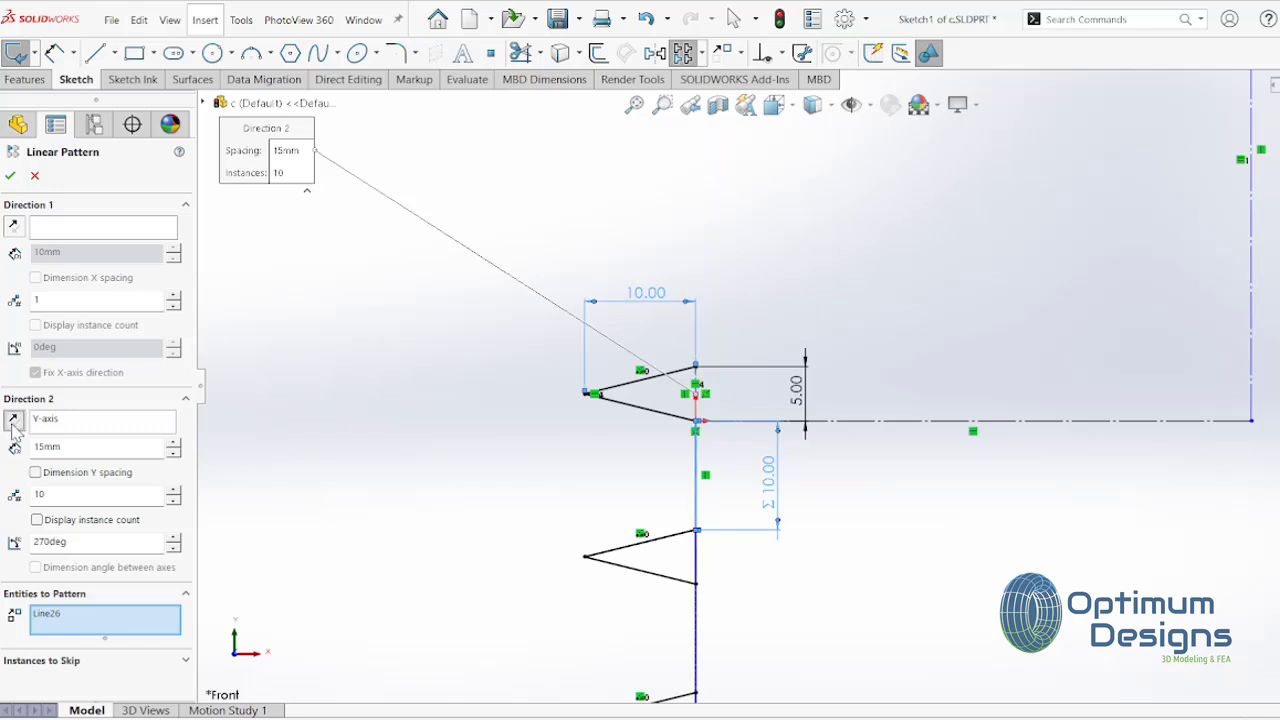
click(10, 176)
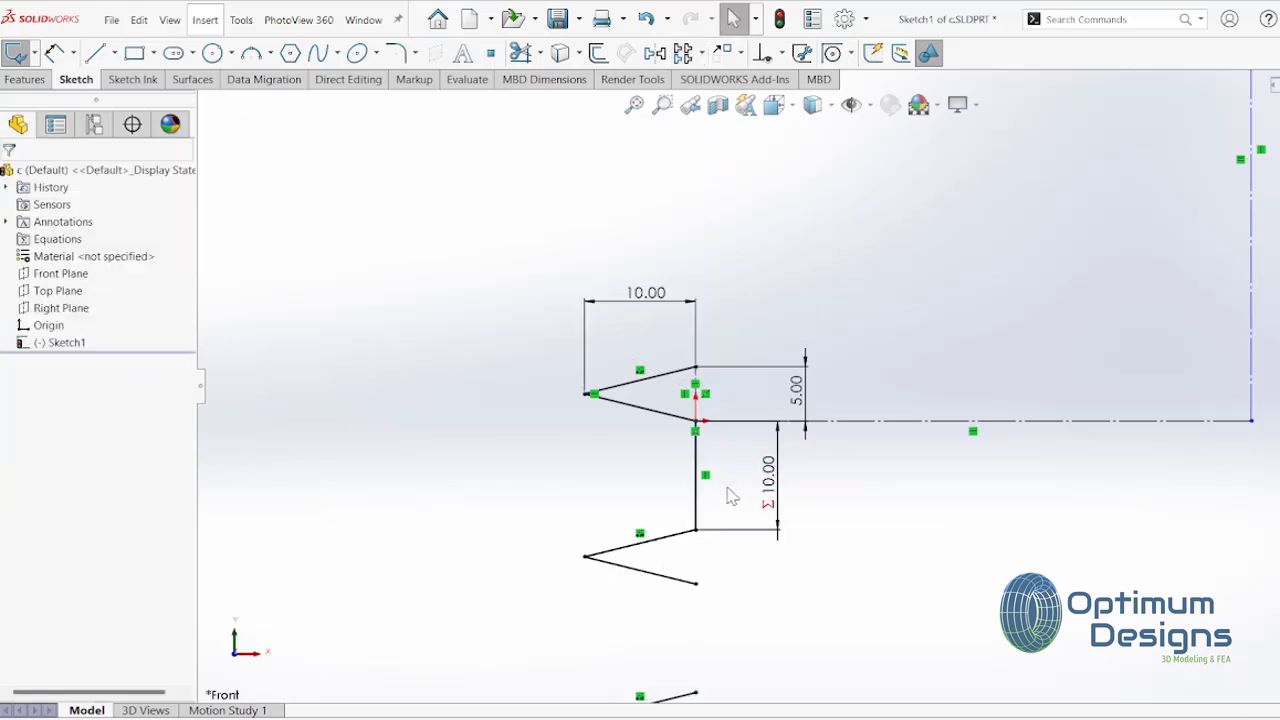
Pattern the vertical connecting line again: 1 instance horizontally, 10 downward at 15 mm.
click(680, 498)
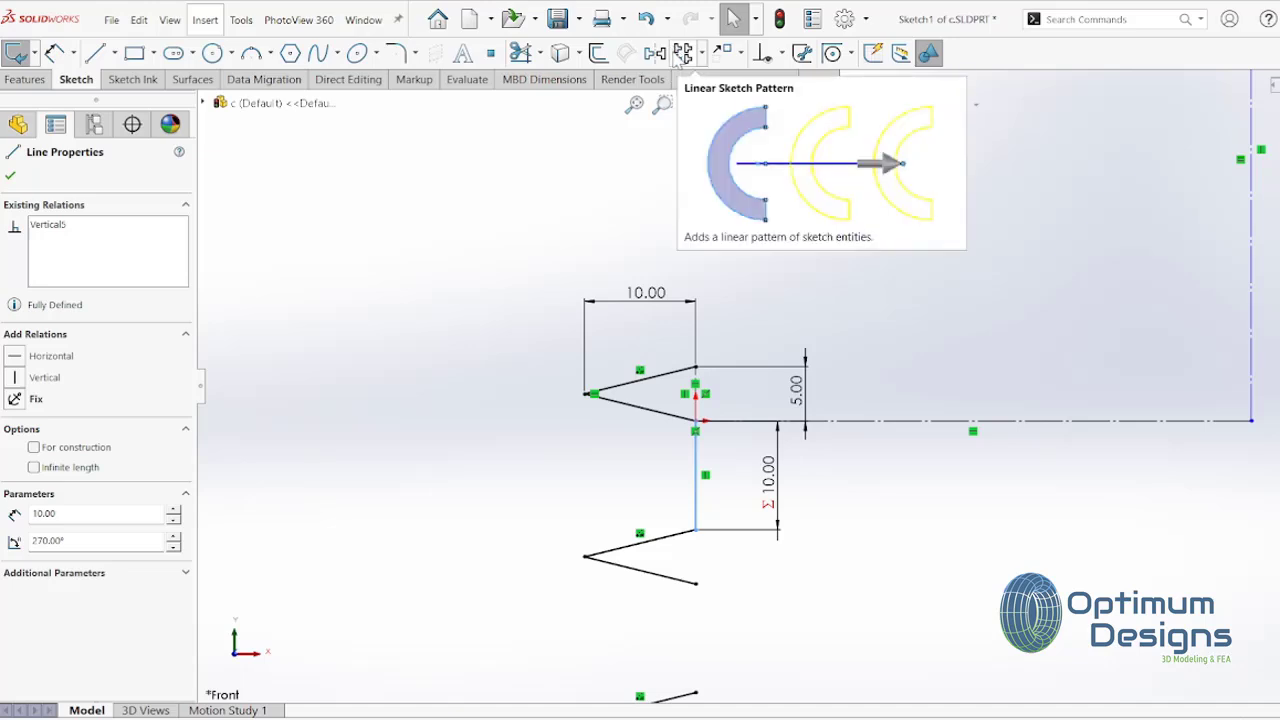
click(683, 53)
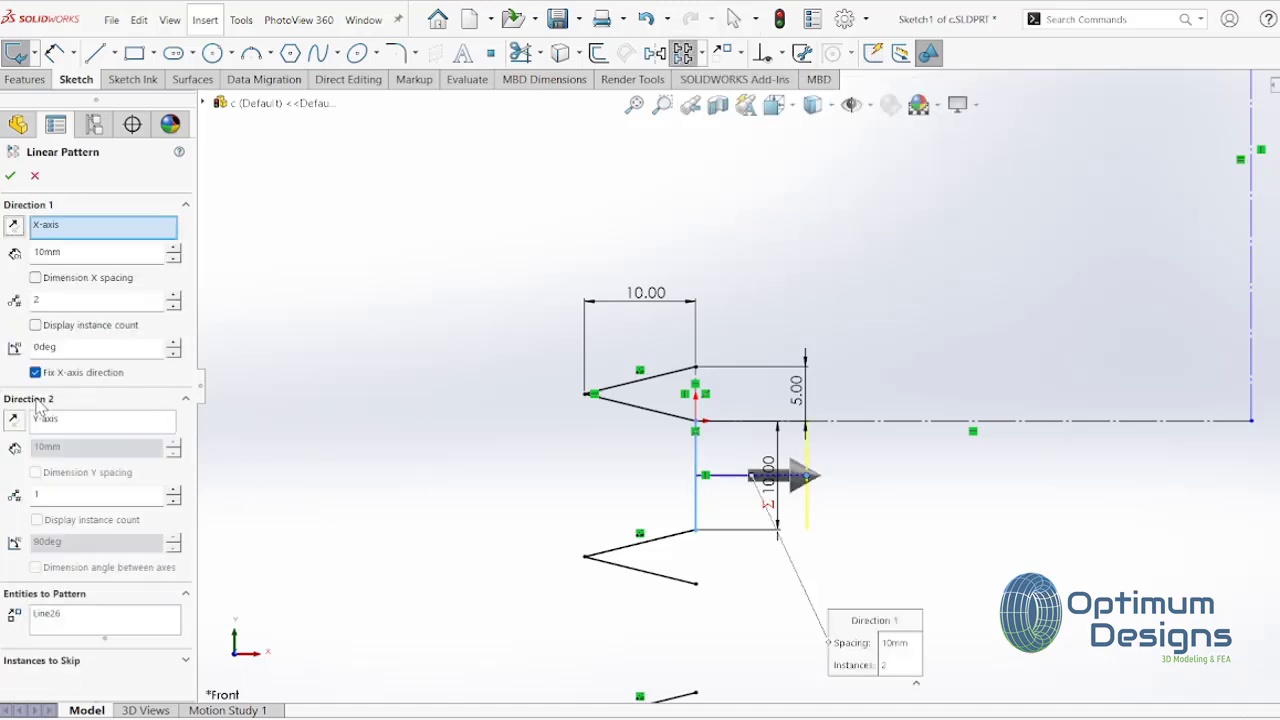
click(172, 306)
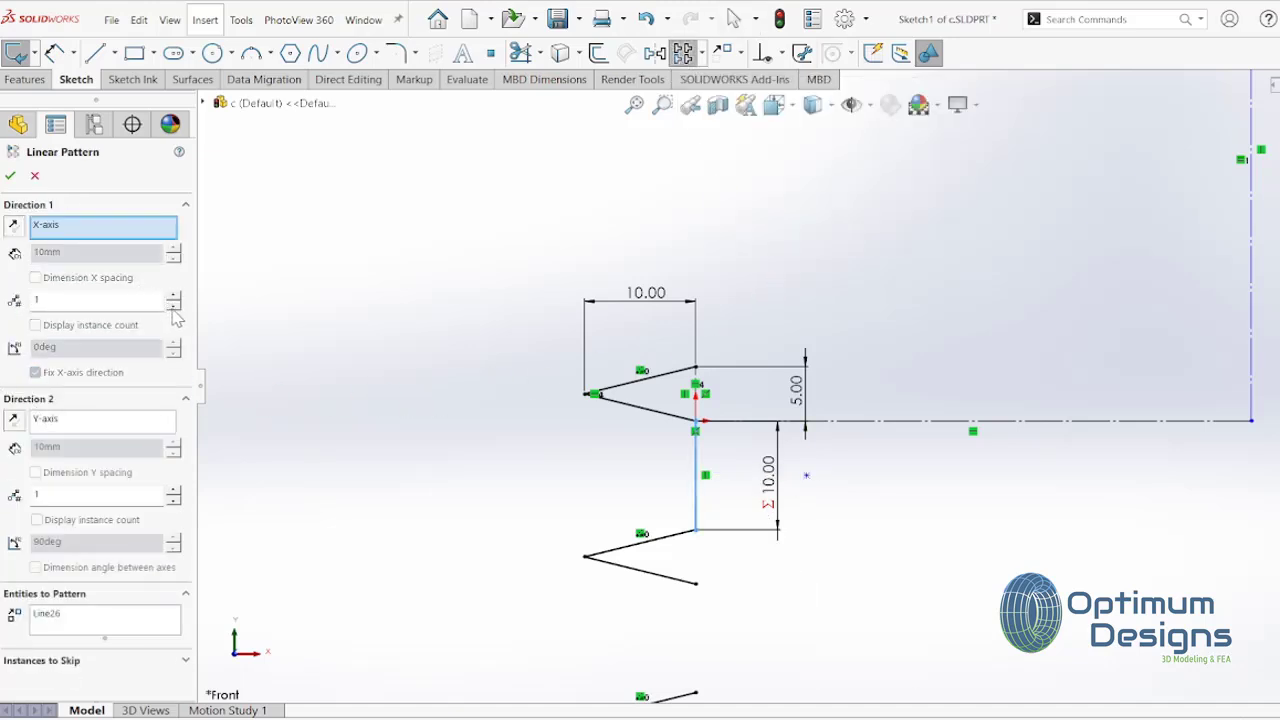
click(173, 491)
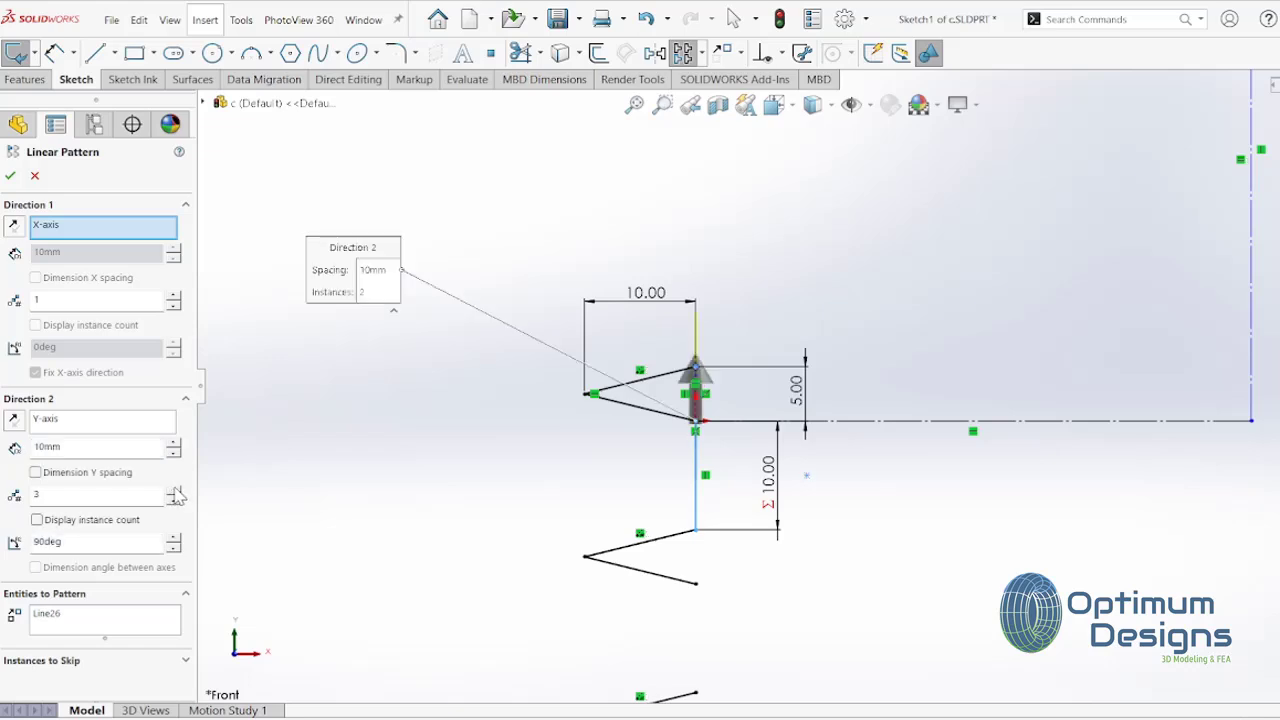
click(175, 492)
click(175, 492)
click(175, 492)
click(175, 492)
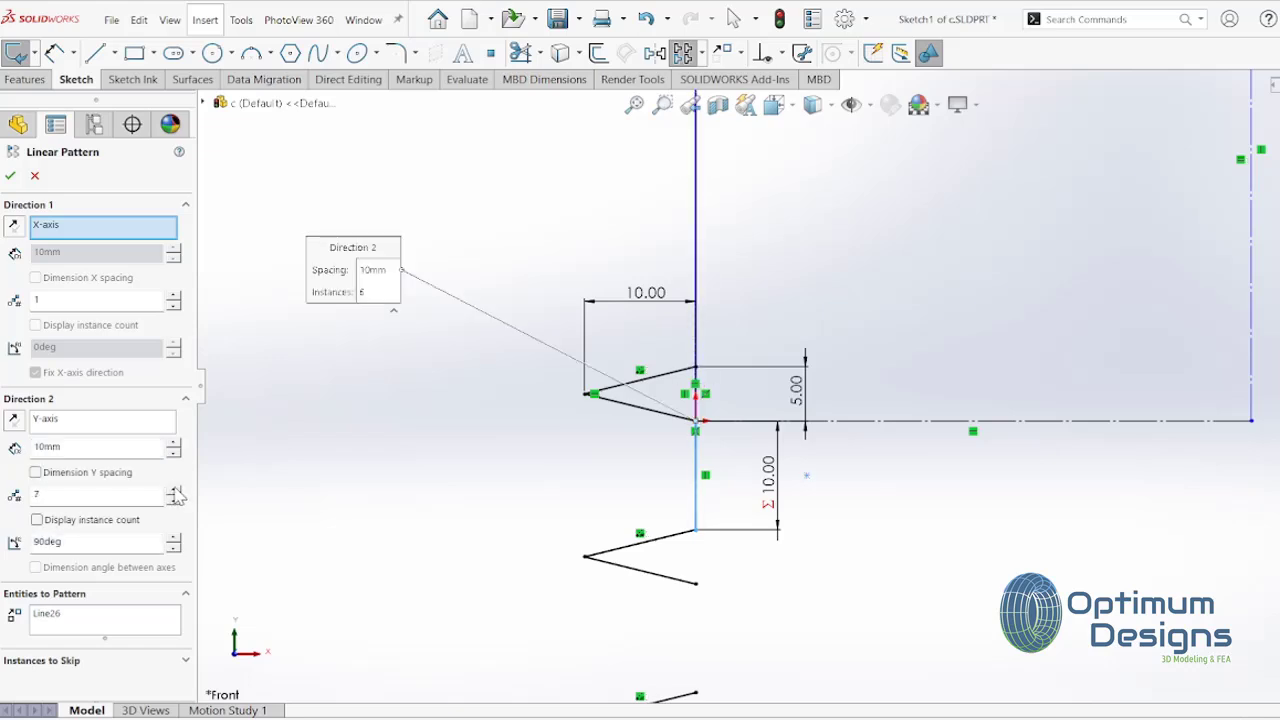
click(48, 447)
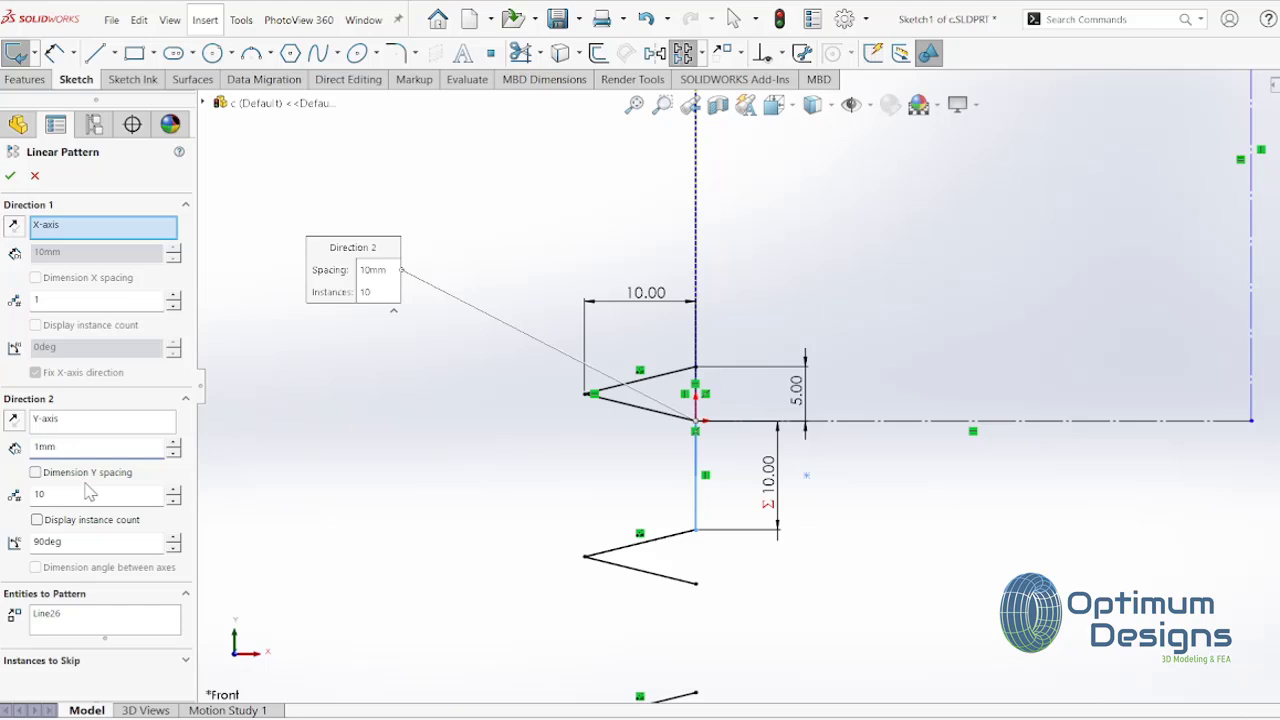
click(14, 418)
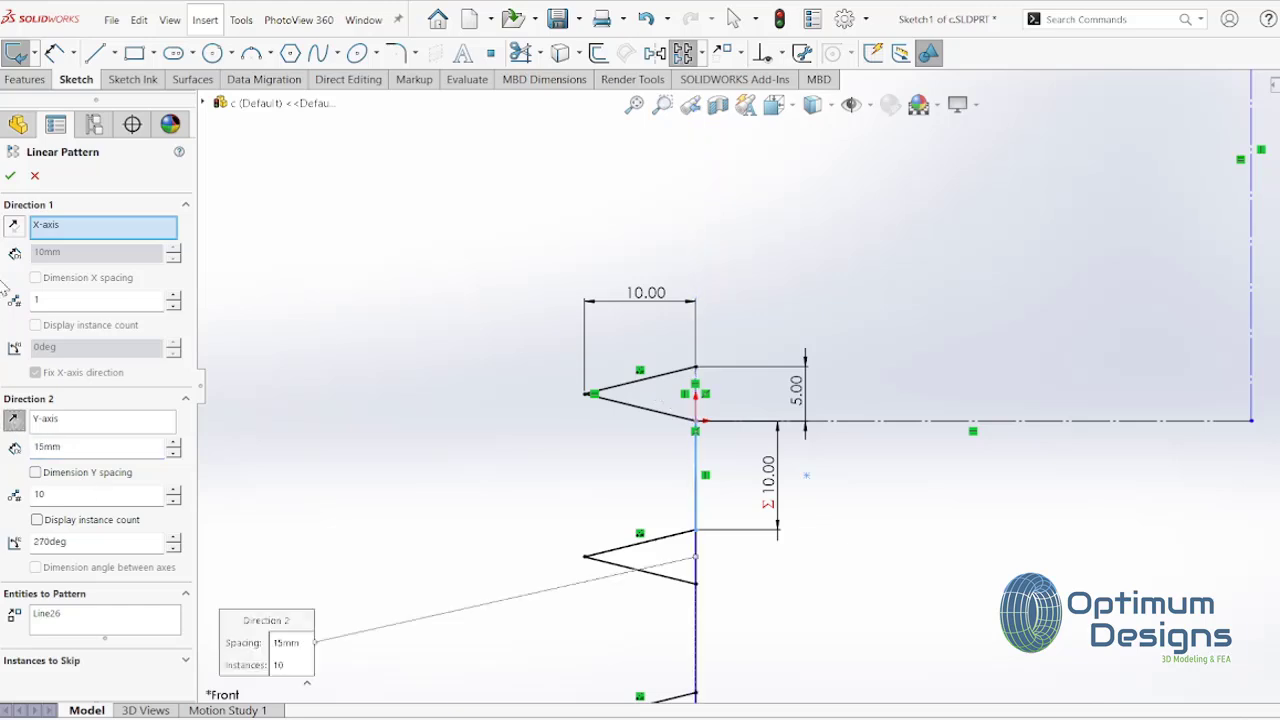
click(10, 177)
Draw a straight vertical line down from the zigzag's bottom end.
scroll(957, 486, up, 3)
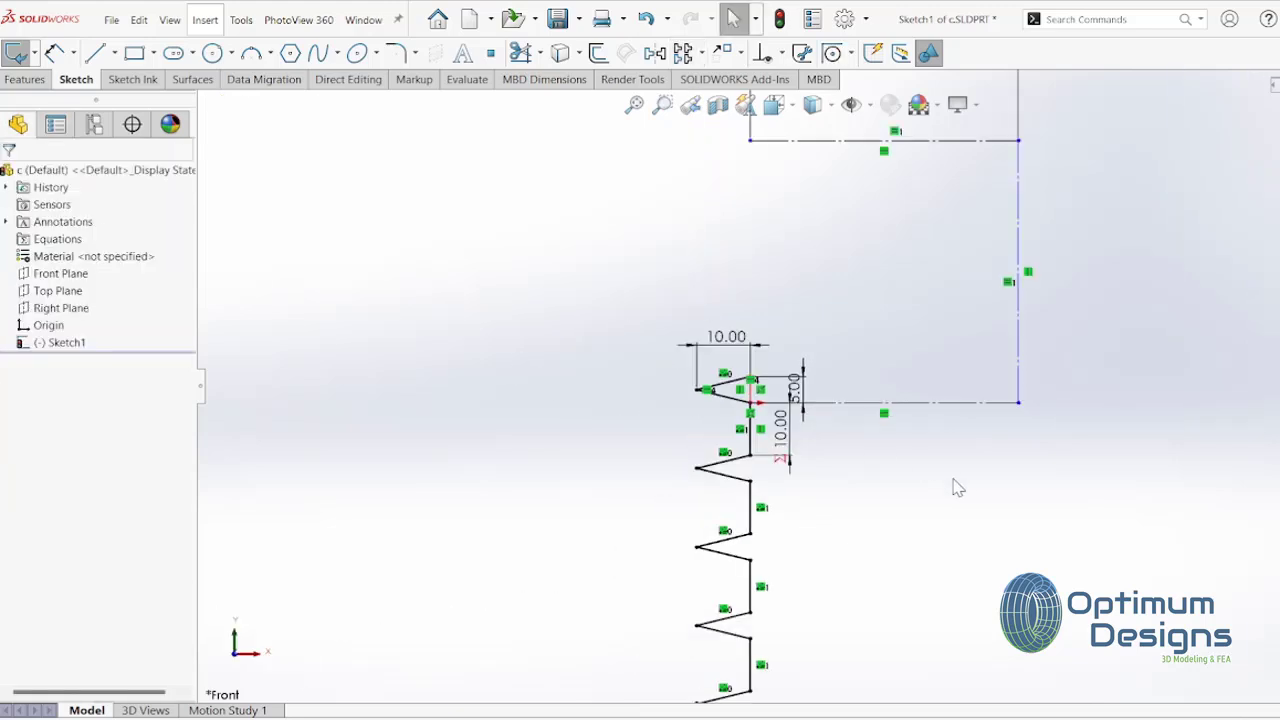
scroll(957, 486, up, 3)
scroll(795, 583, down, 3)
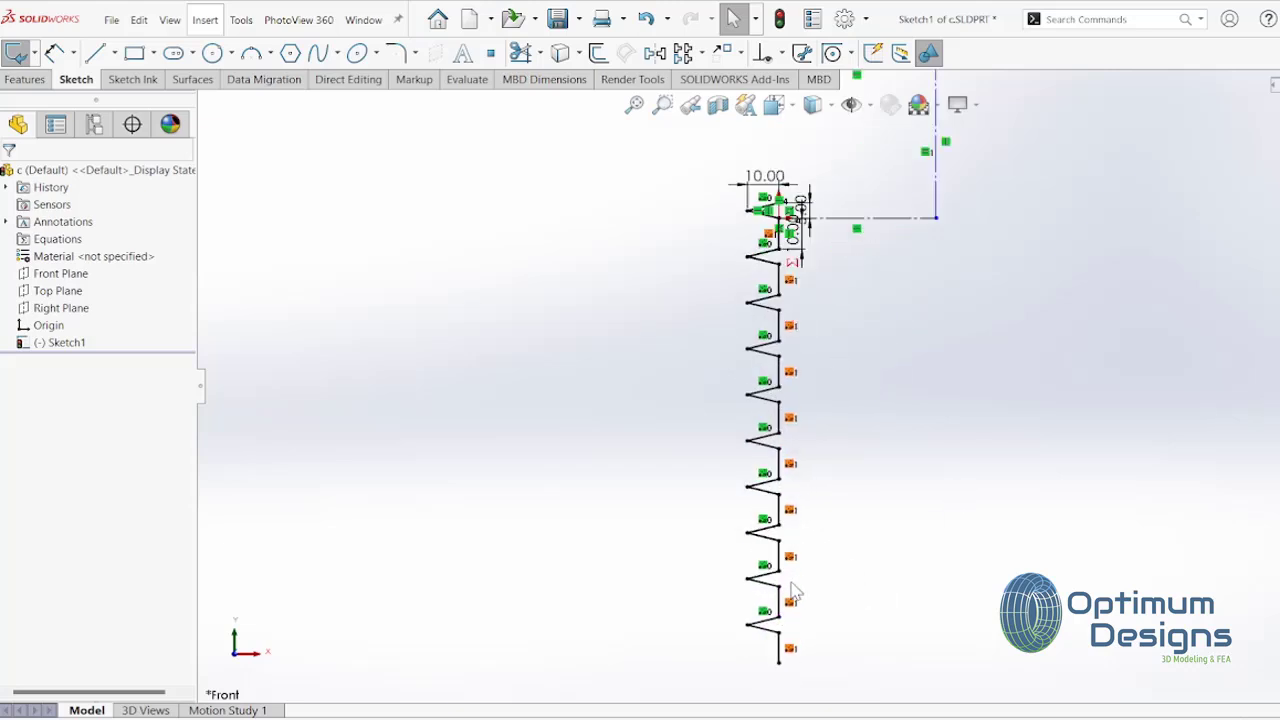
click(779, 652)
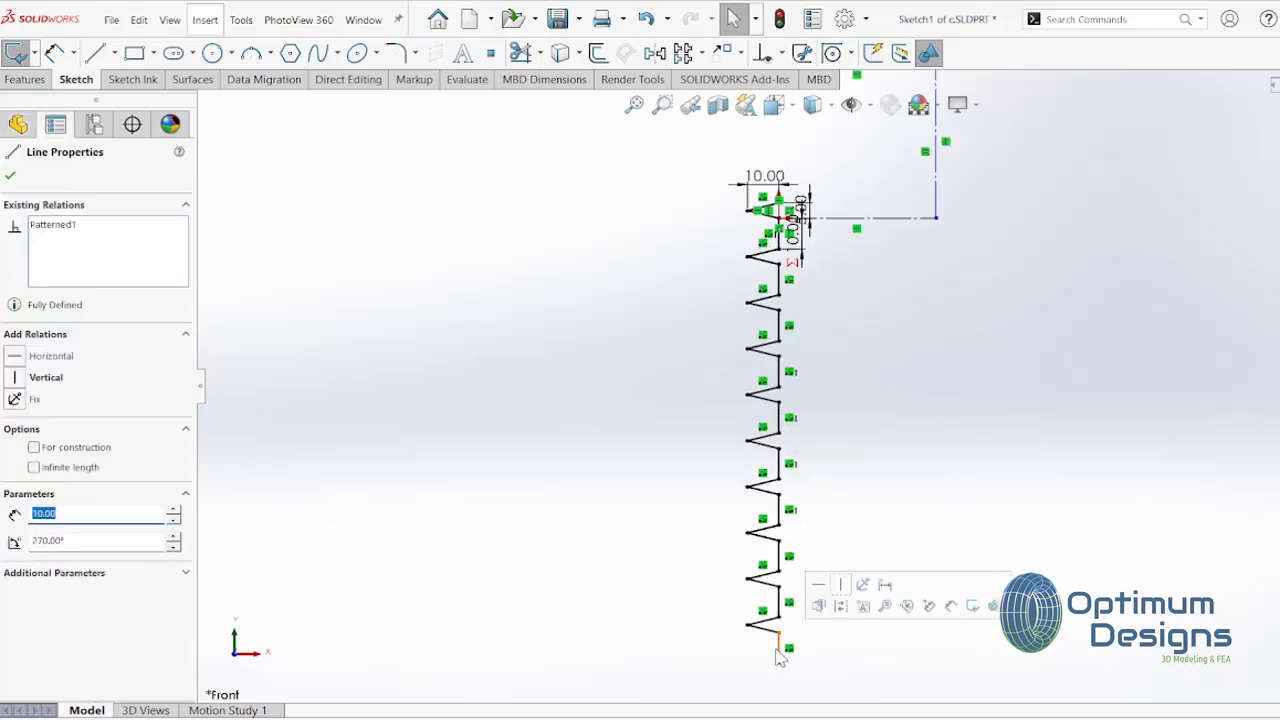
click(780, 657)
click(95, 53)
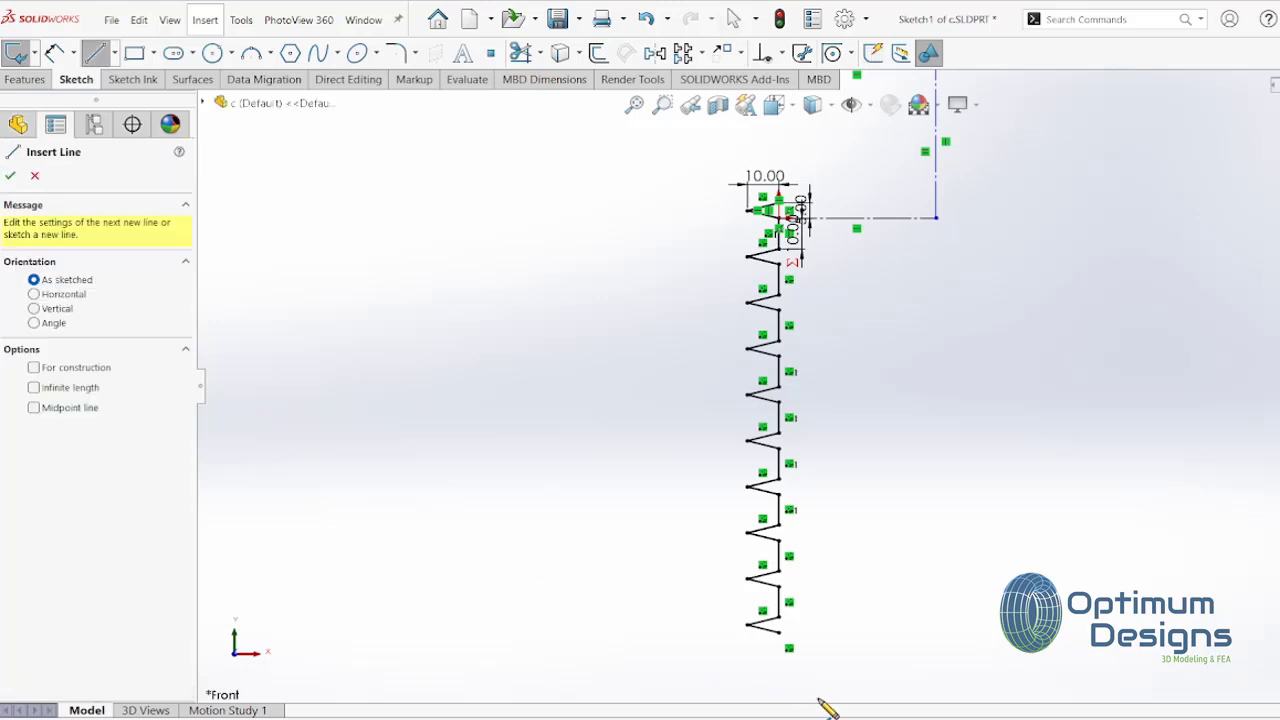
click(780, 636)
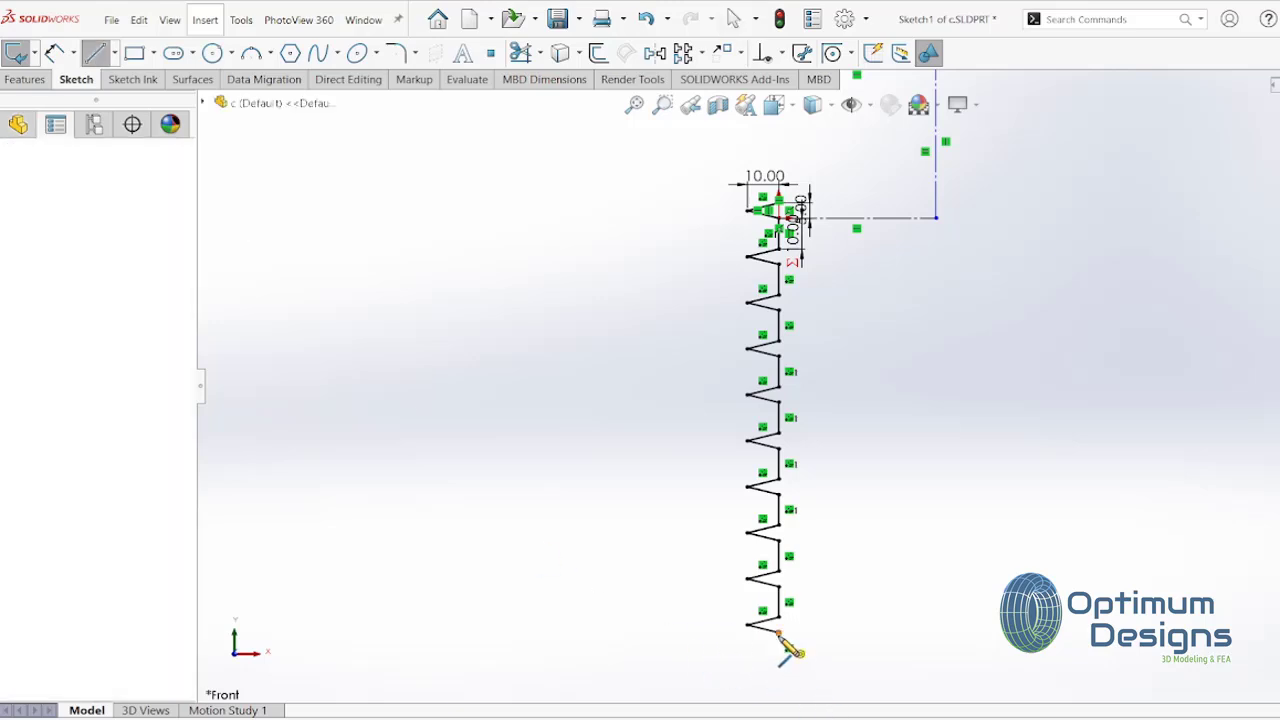
click(779, 692)
key(Escape)
Draw a straight vertical line up from the zigzag's top end.
scroll(801, 163, down, 2)
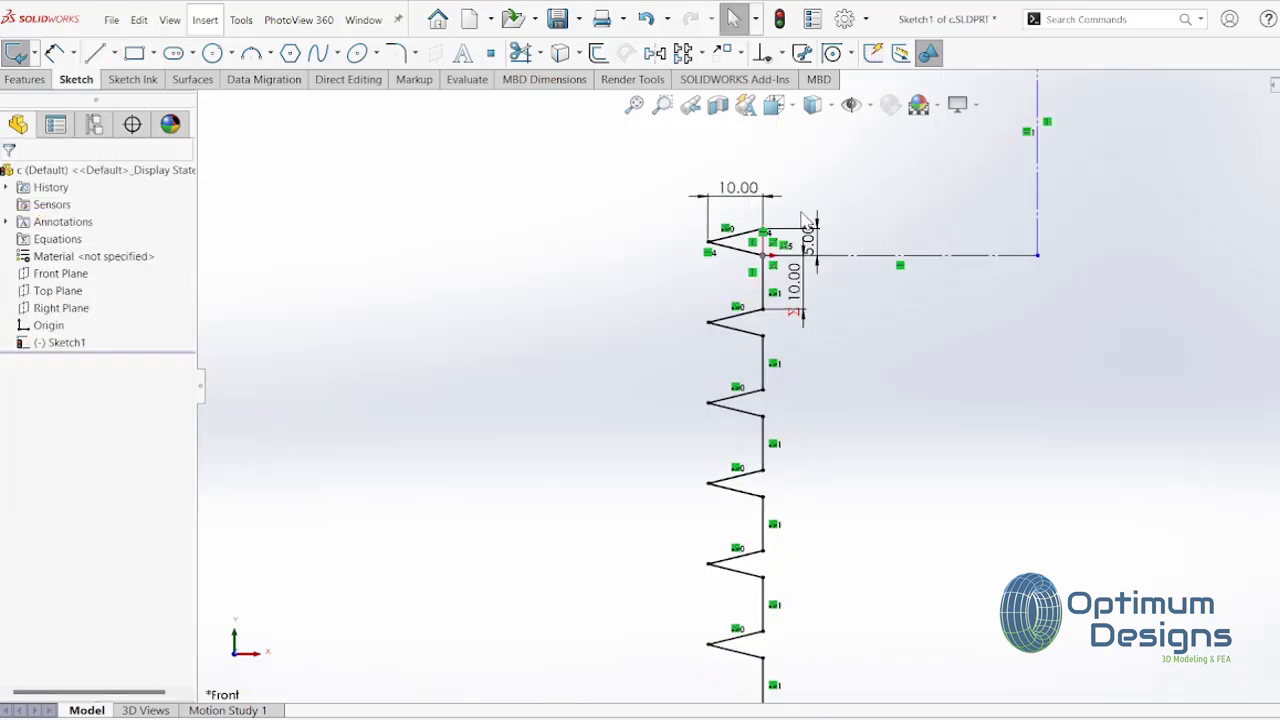
scroll(801, 163, down, 3)
click(95, 53)
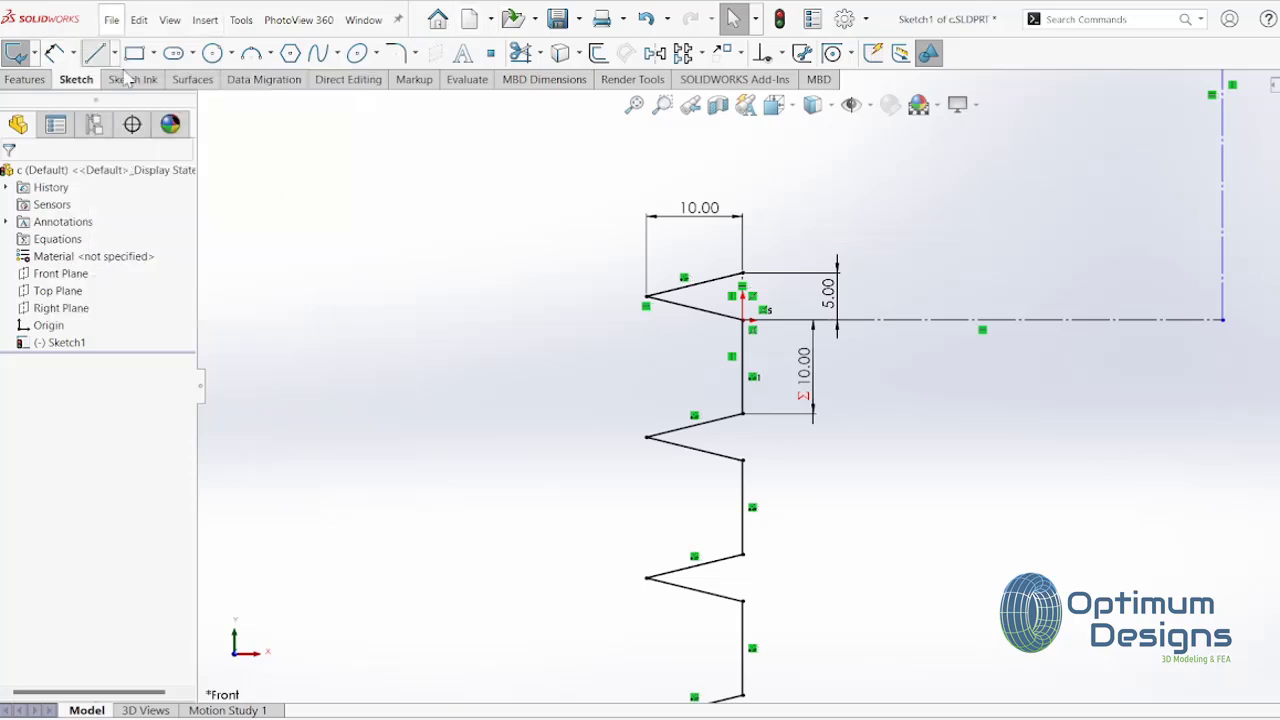
click(745, 300)
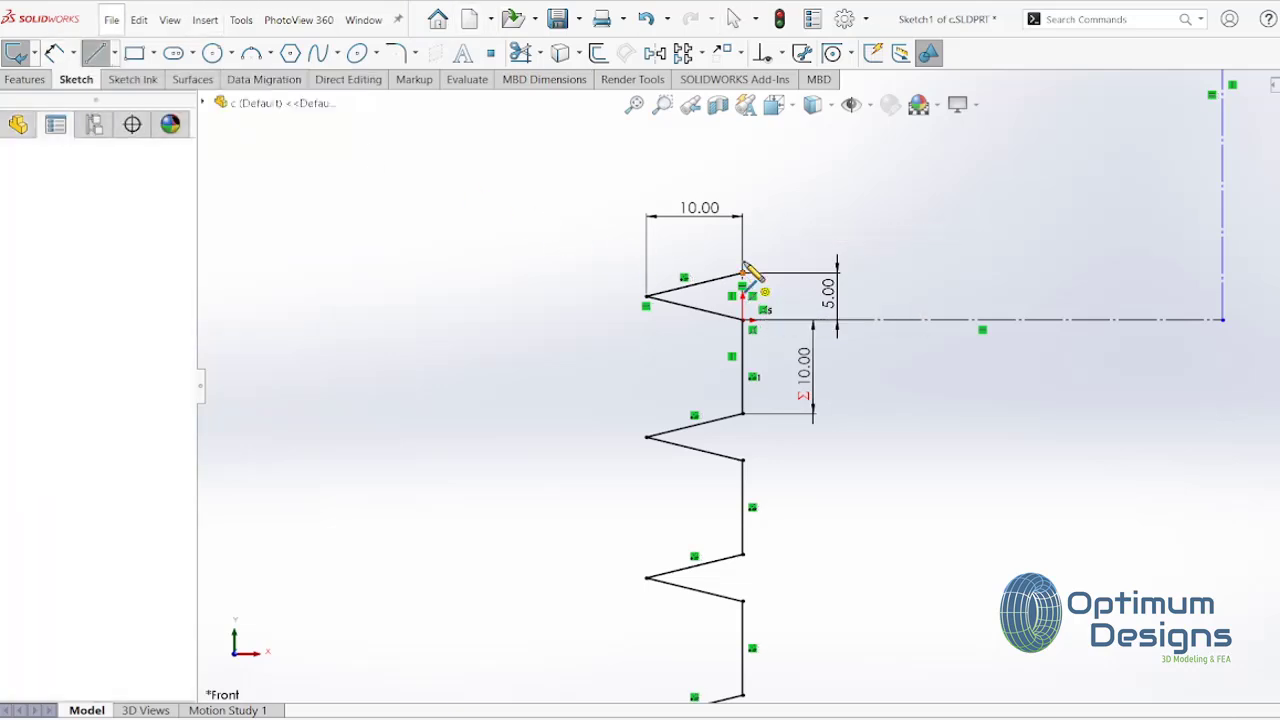
click(743, 135)
key(Escape)
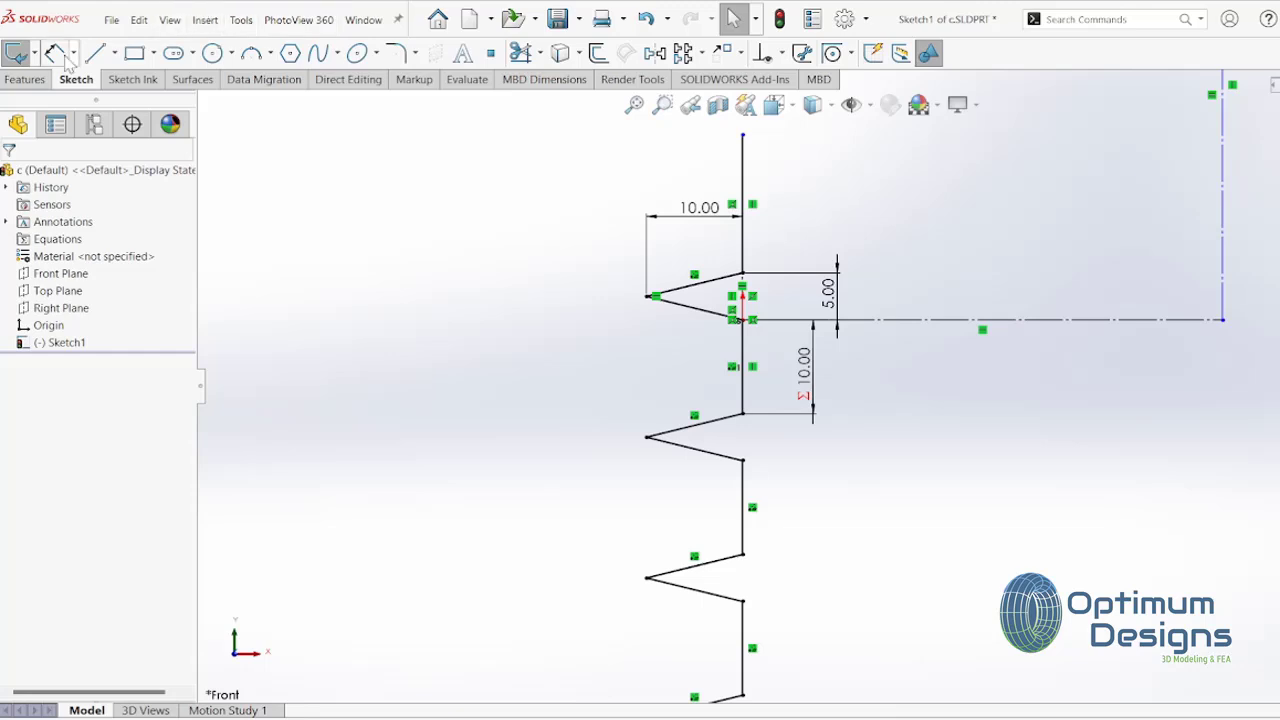
Dimension the top vertical end line to 15 mm.
click(55, 53)
click(743, 171)
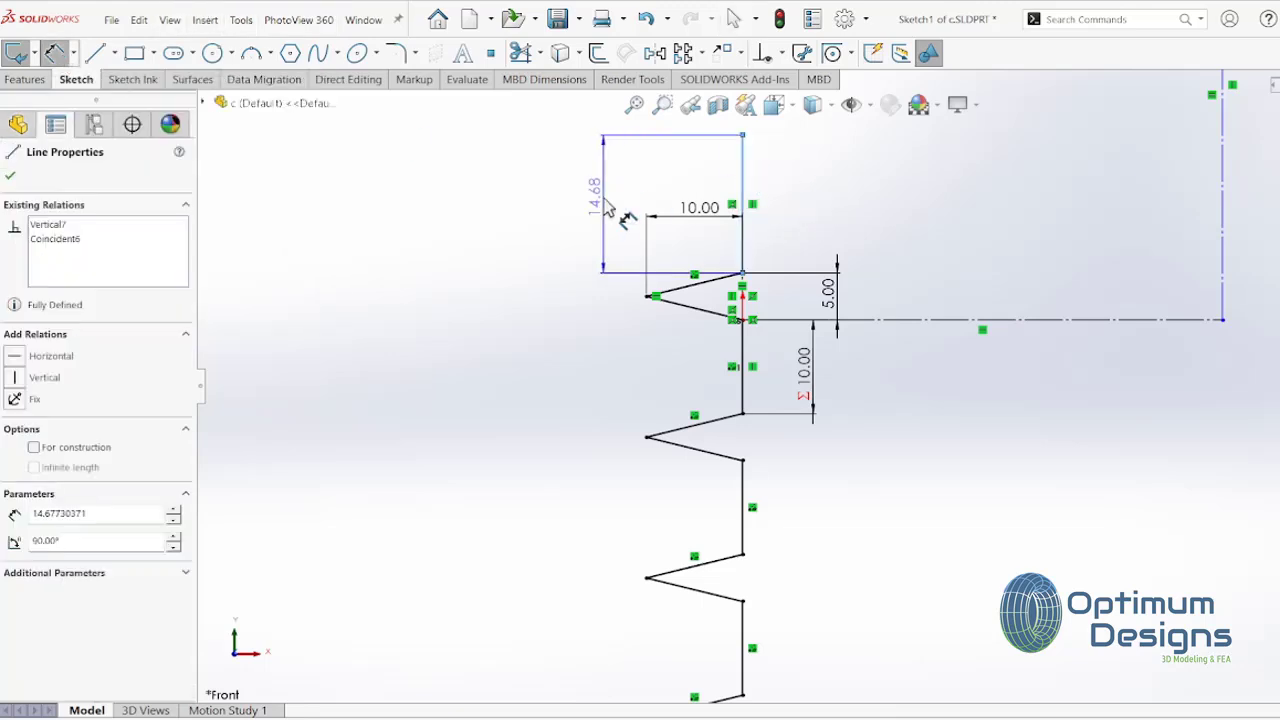
click(573, 201)
text(15)
key(Return)
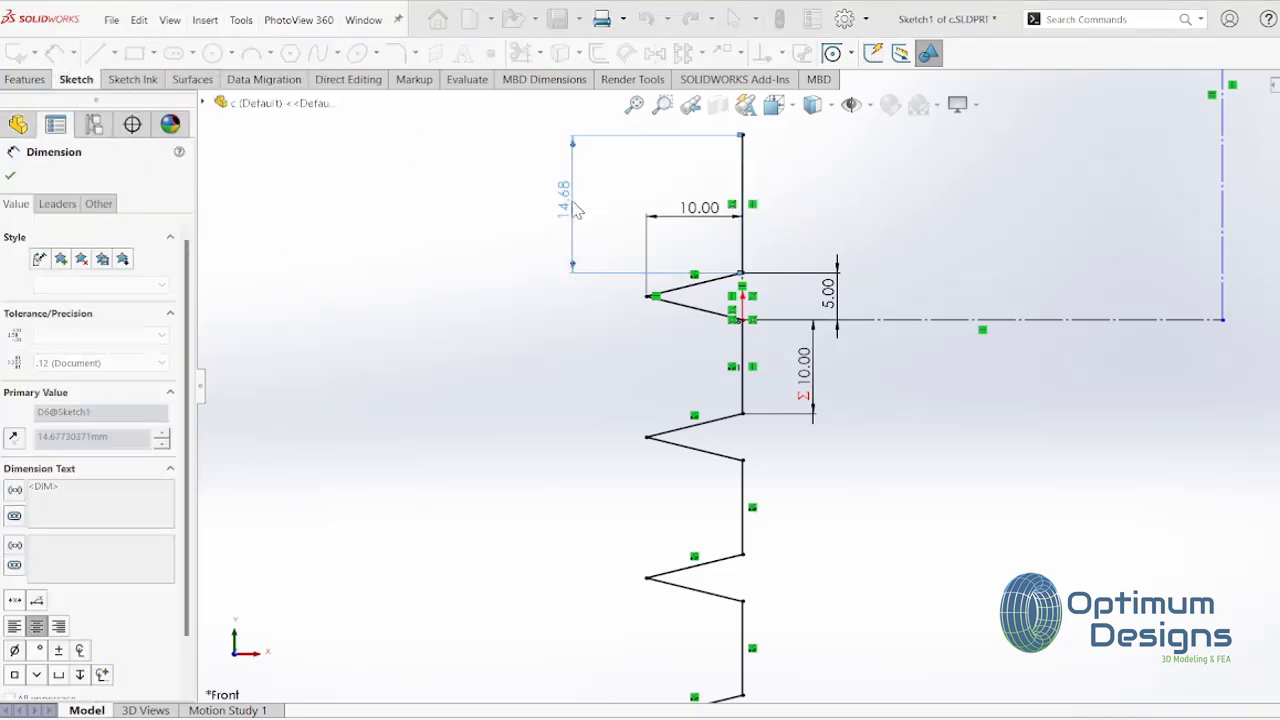
Dimension the bottom vertical end line to 15 mm.
scroll(730, 600, up, 3)
scroll(726, 690, up, 3)
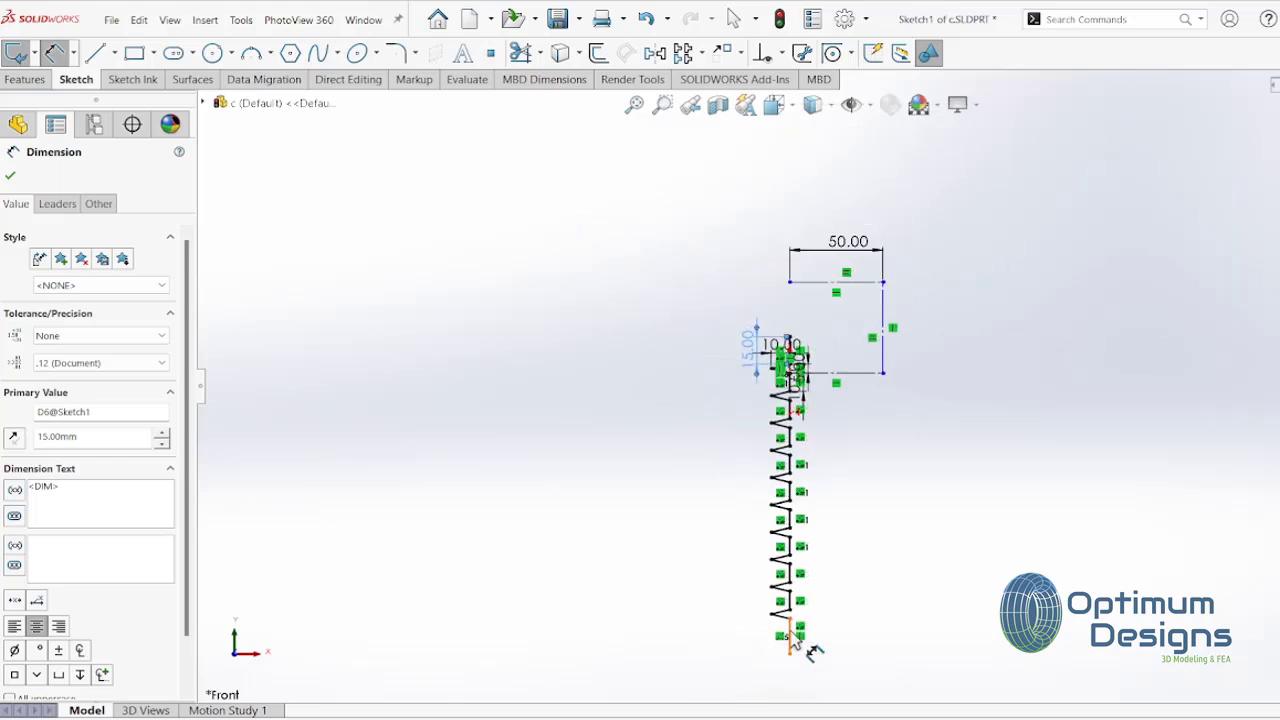
scroll(814, 651, down, 3)
scroll(800, 605, down, 2)
click(800, 600)
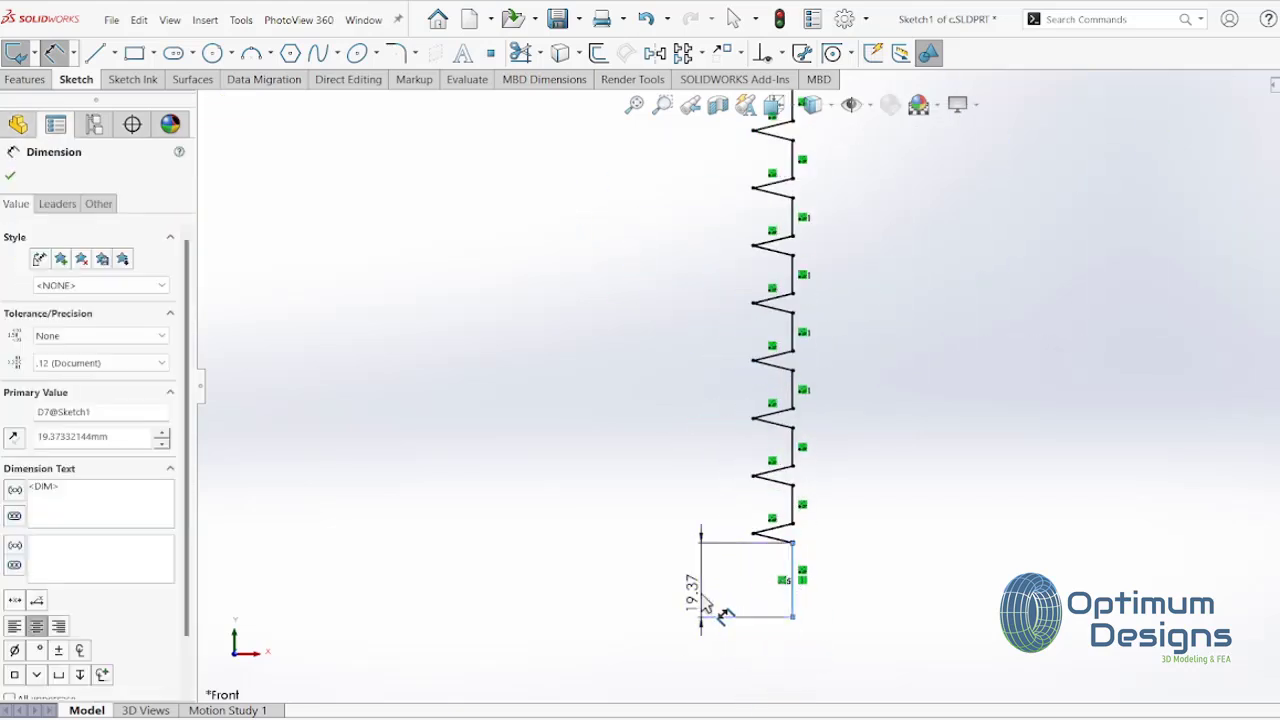
click(705, 600)
text(15)
key(Return)
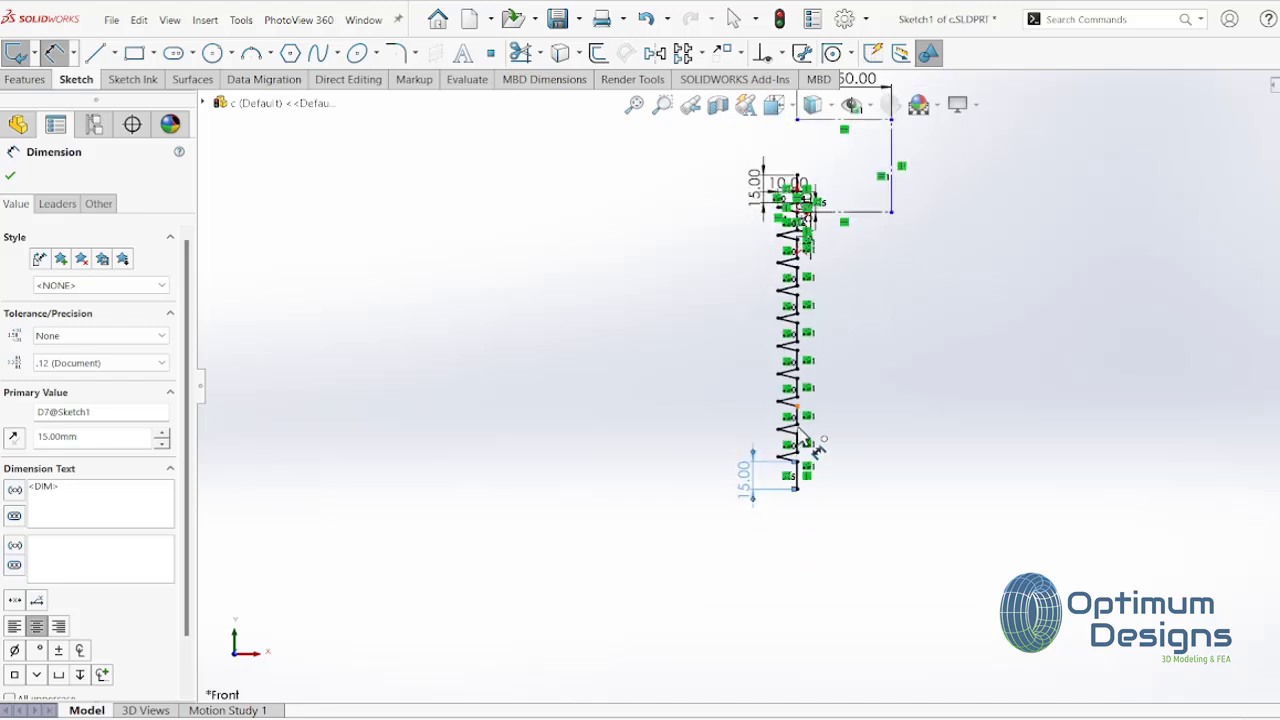
scroll(800, 430, up, 3)
scroll(70, 80, down, 2)
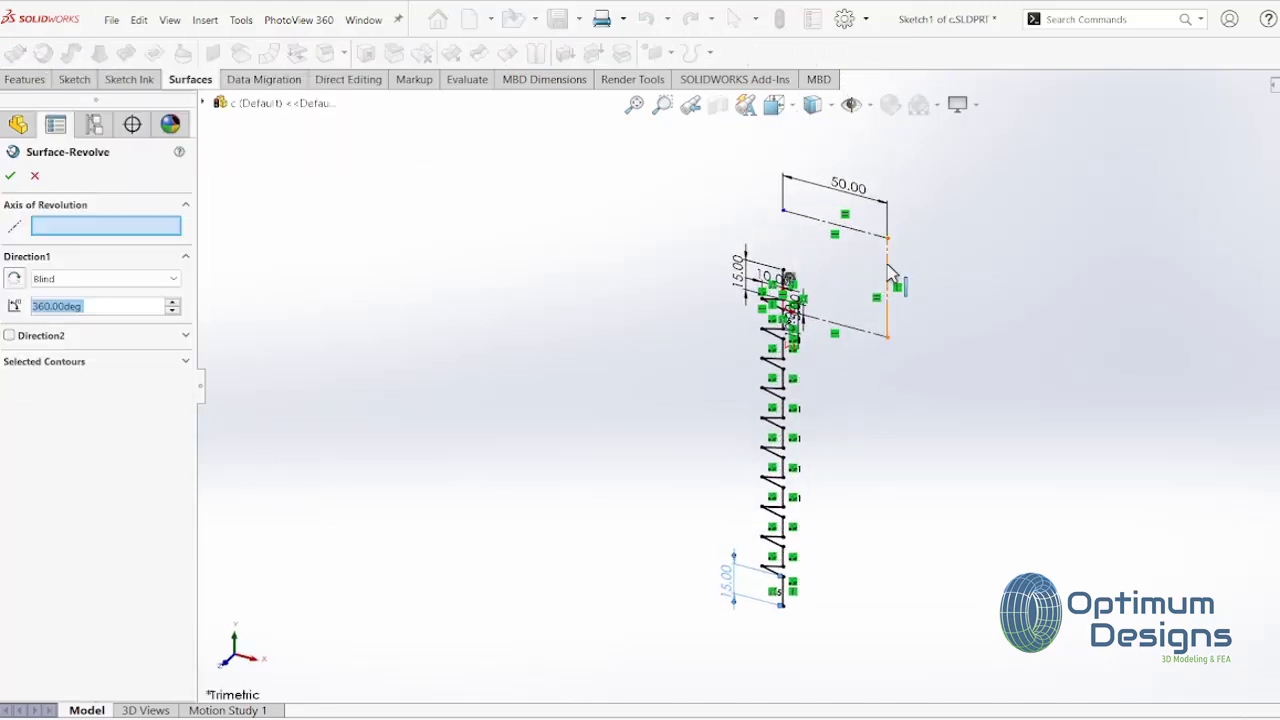
Revolve the profile 360° about the long vertical line and view it from the front.
click(888, 270)
right_click(887, 270)
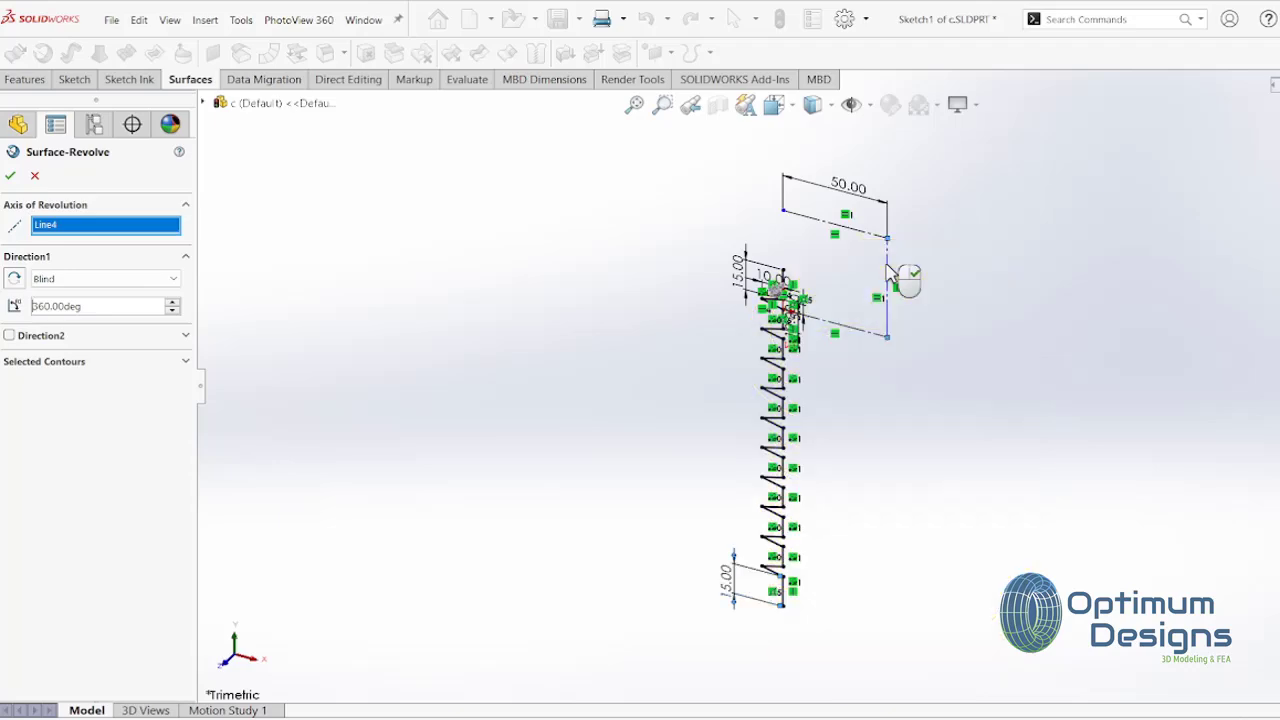
middle_drag(843, 463, 873, 386)
key(space)
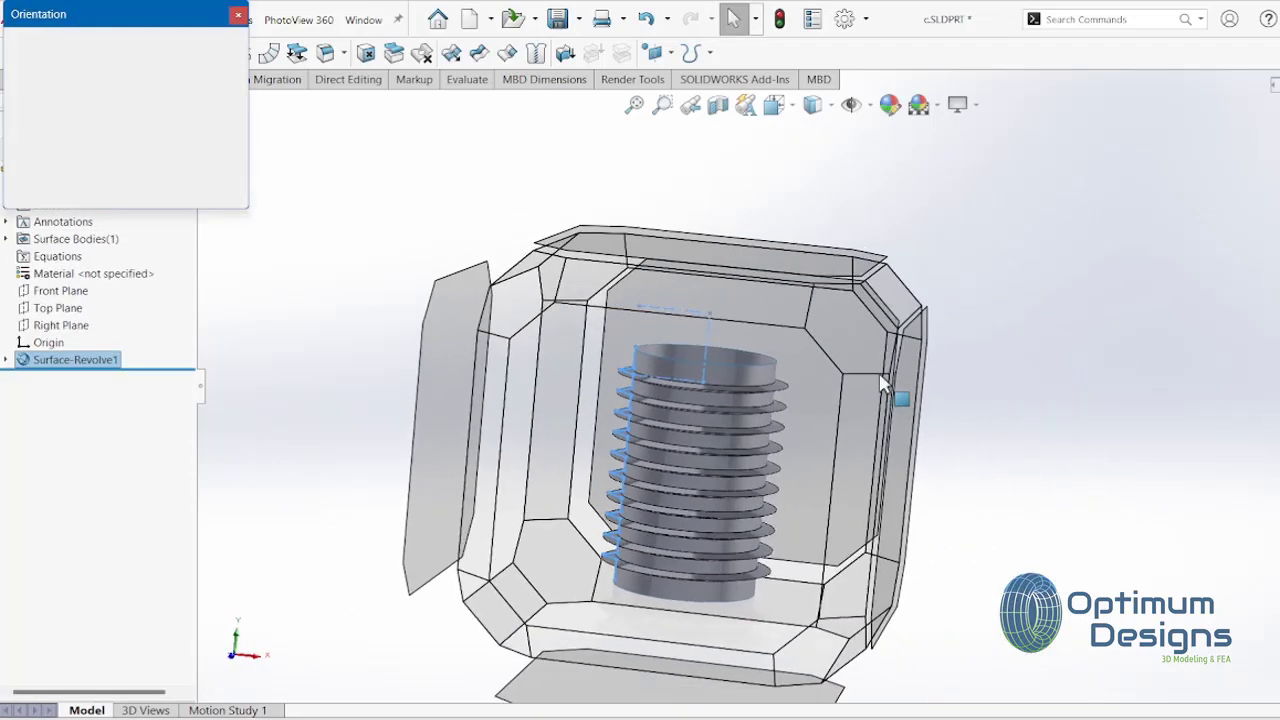
click(703, 428)
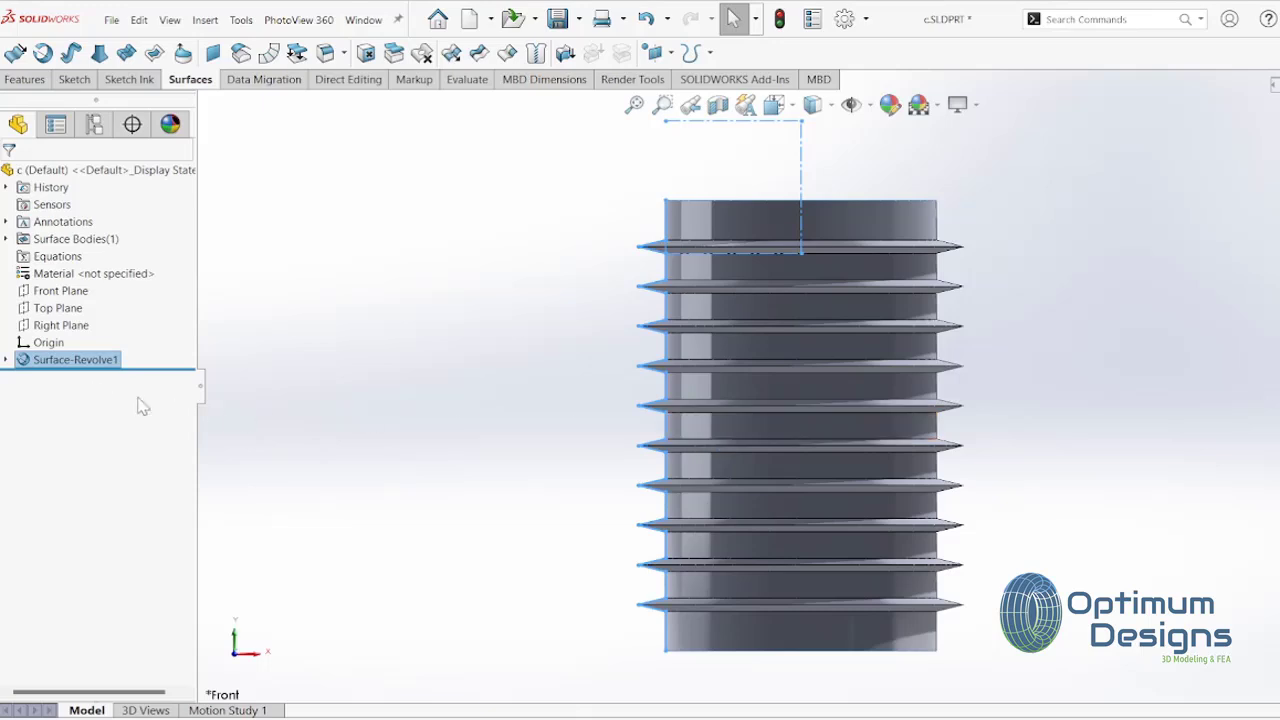
Reopen Sketch1 under Surface-Revolve1 for editing.
click(6, 360)
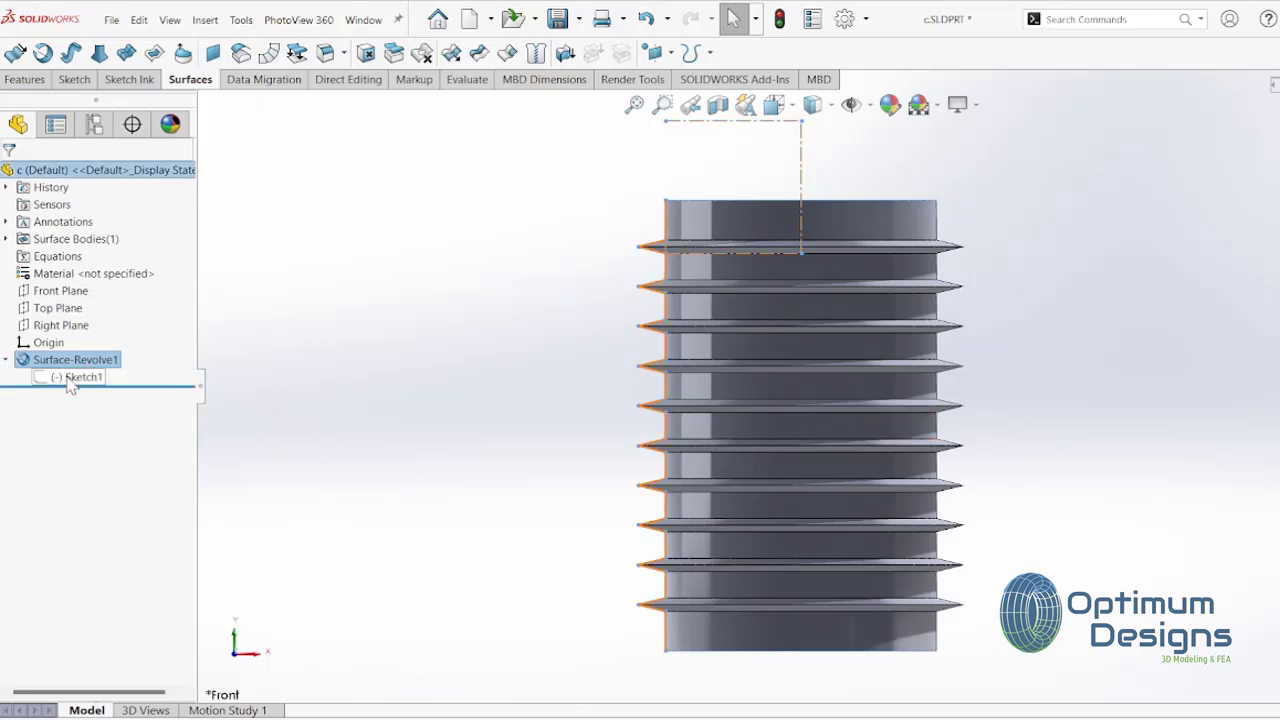
click(78, 377)
click(80, 334)
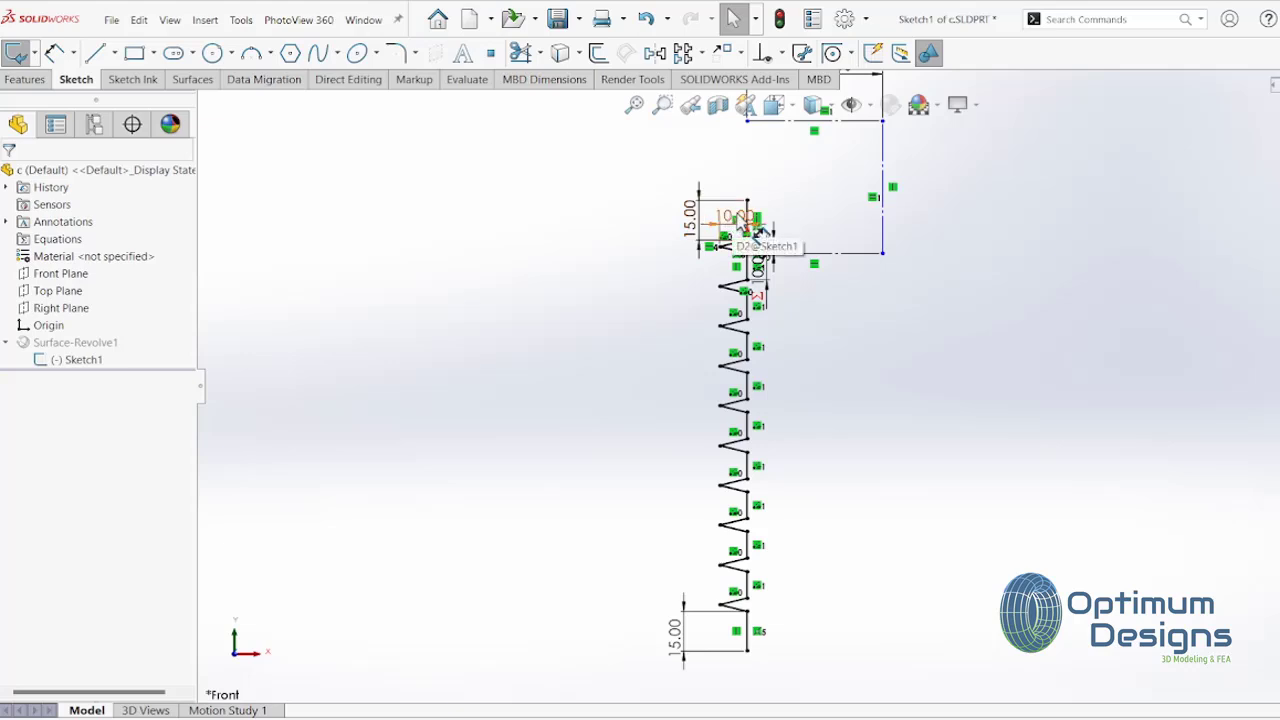
Change the top and bottom end line lengths from 15 to 25 mm.
click(692, 224)
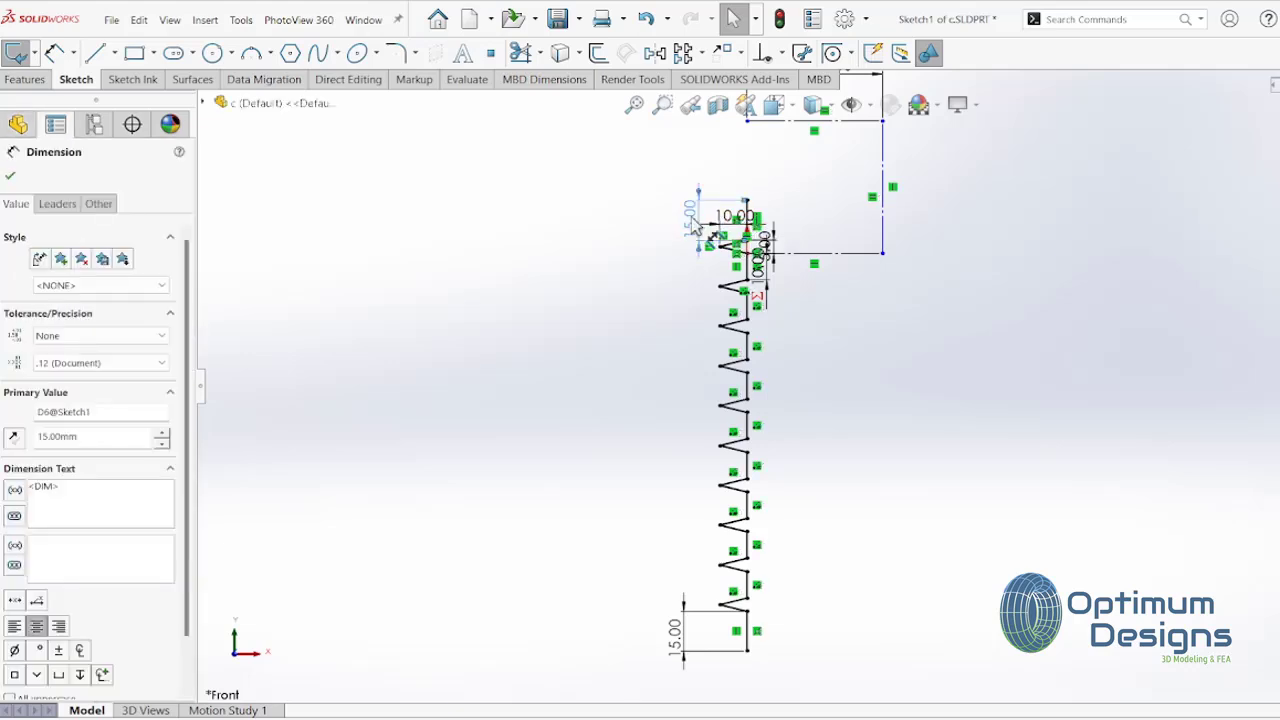
double_click(132, 440)
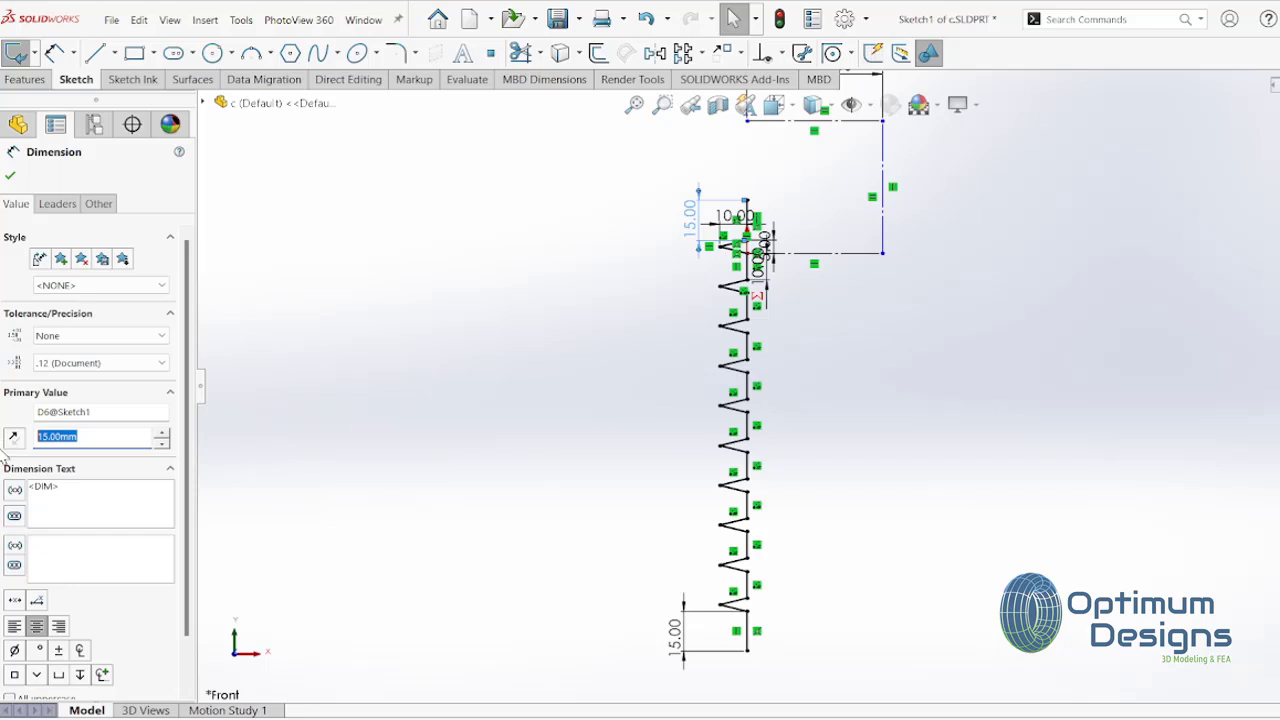
text(25)
key(Return)
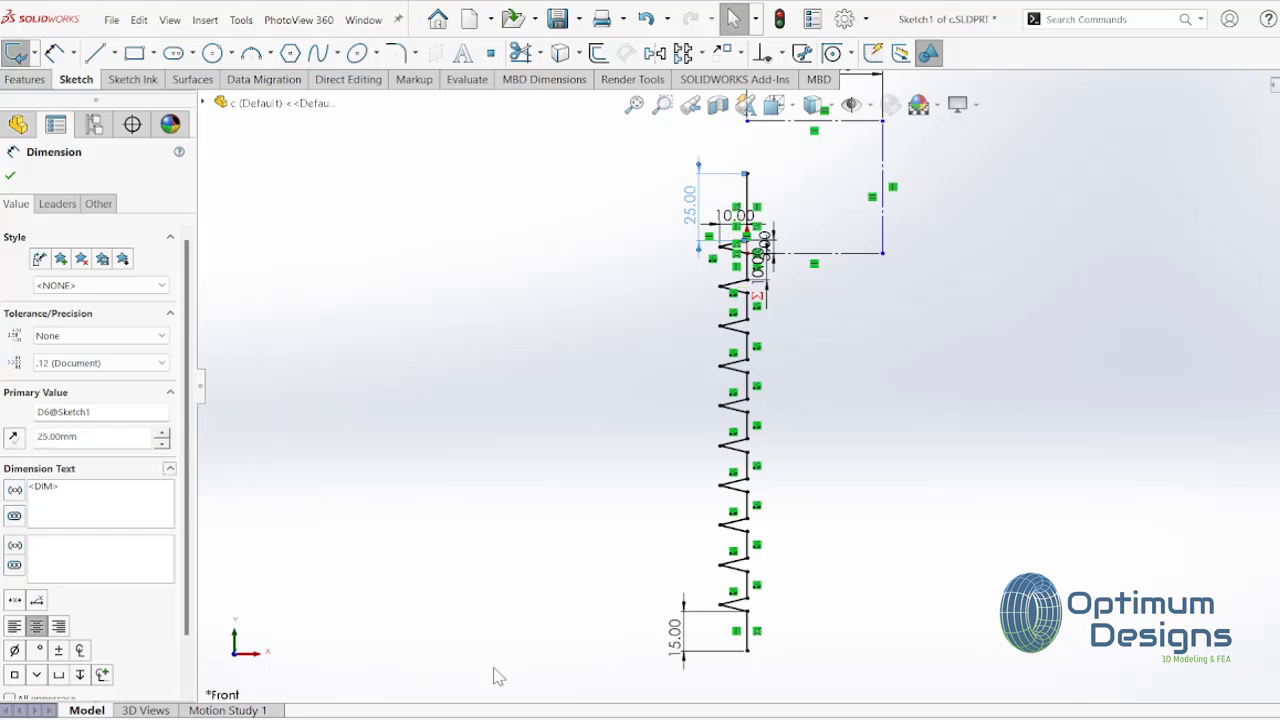
double_click(684, 636)
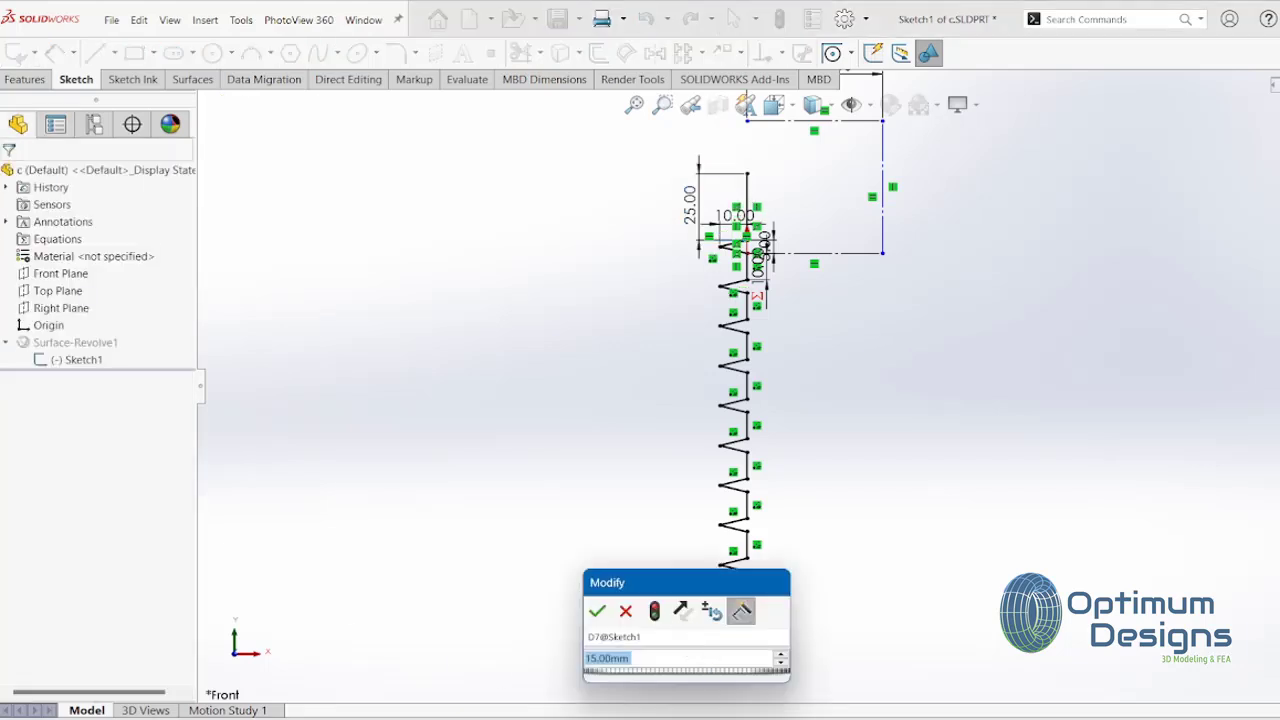
text(25)
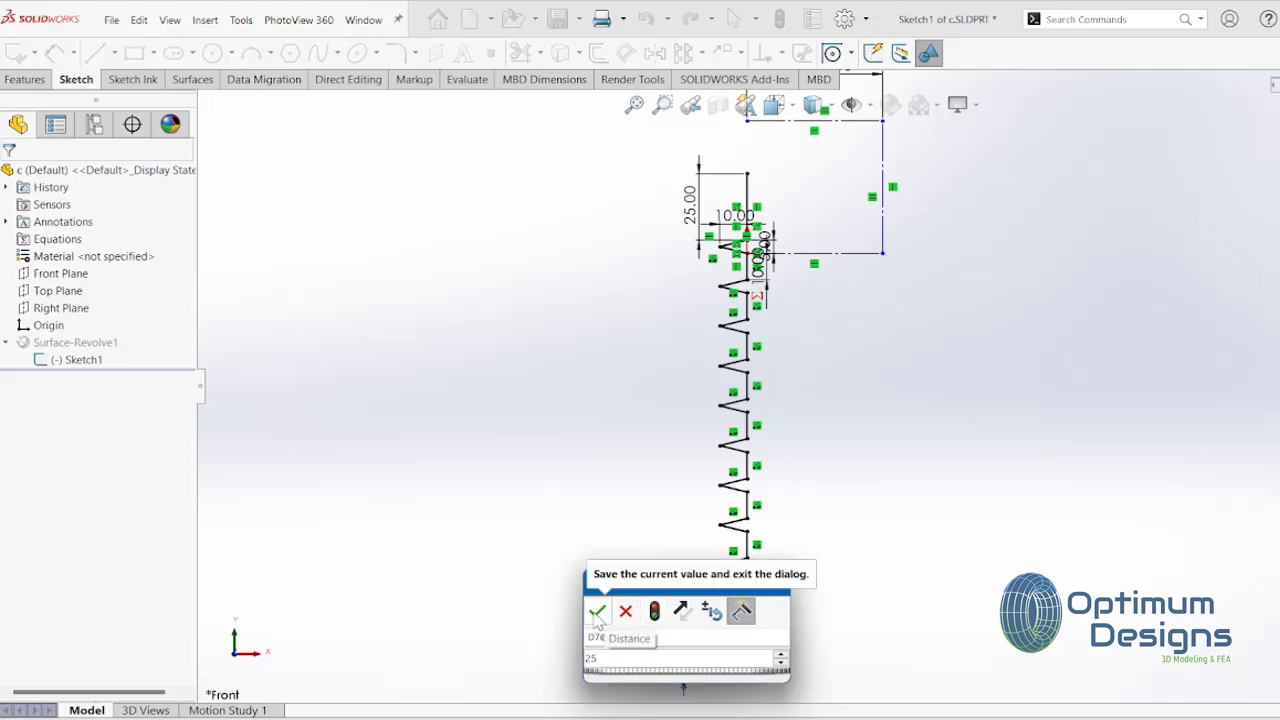
click(597, 612)
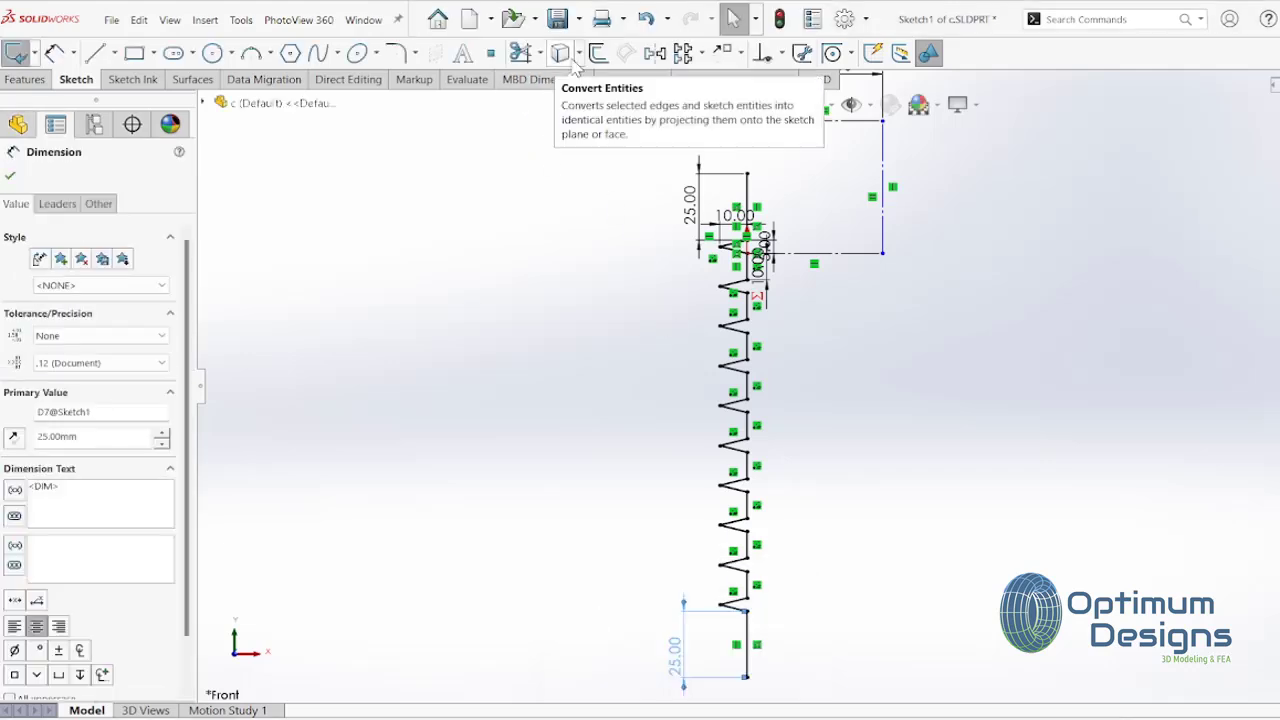
Round all zigzag corners with 1.5 mm sketch fillets.
click(396, 53)
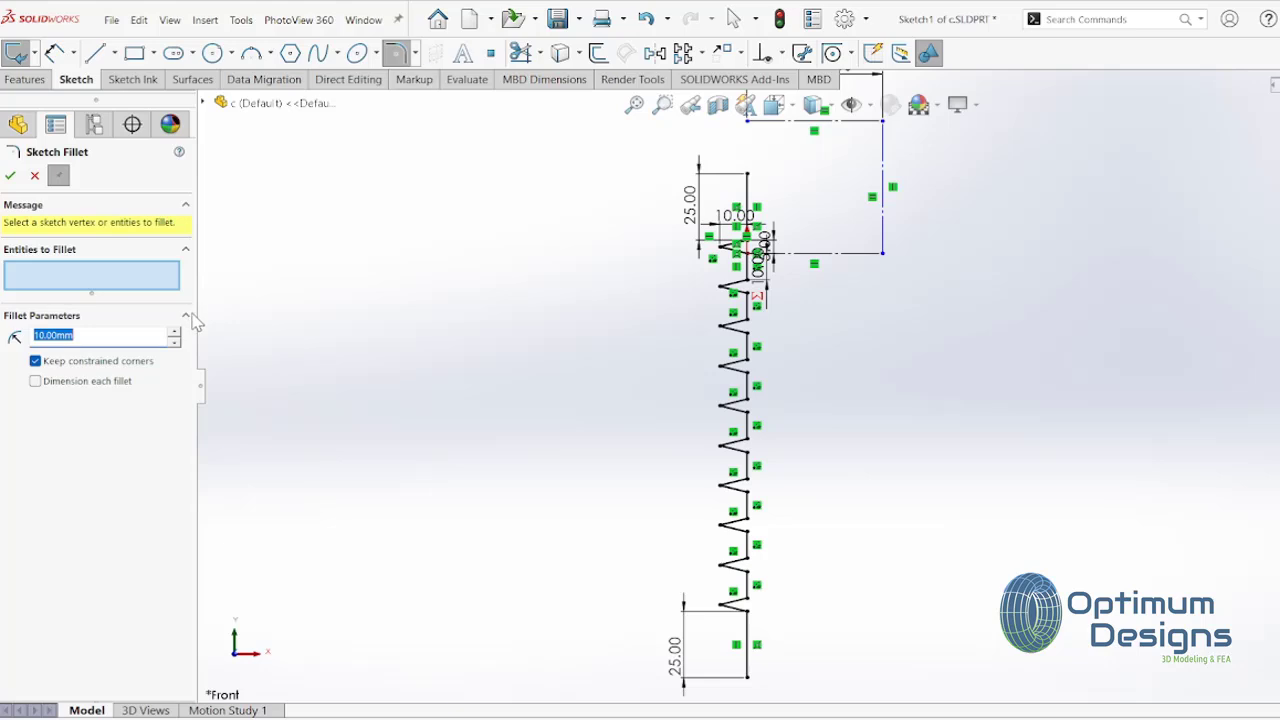
text(1.5)
key(Tab)
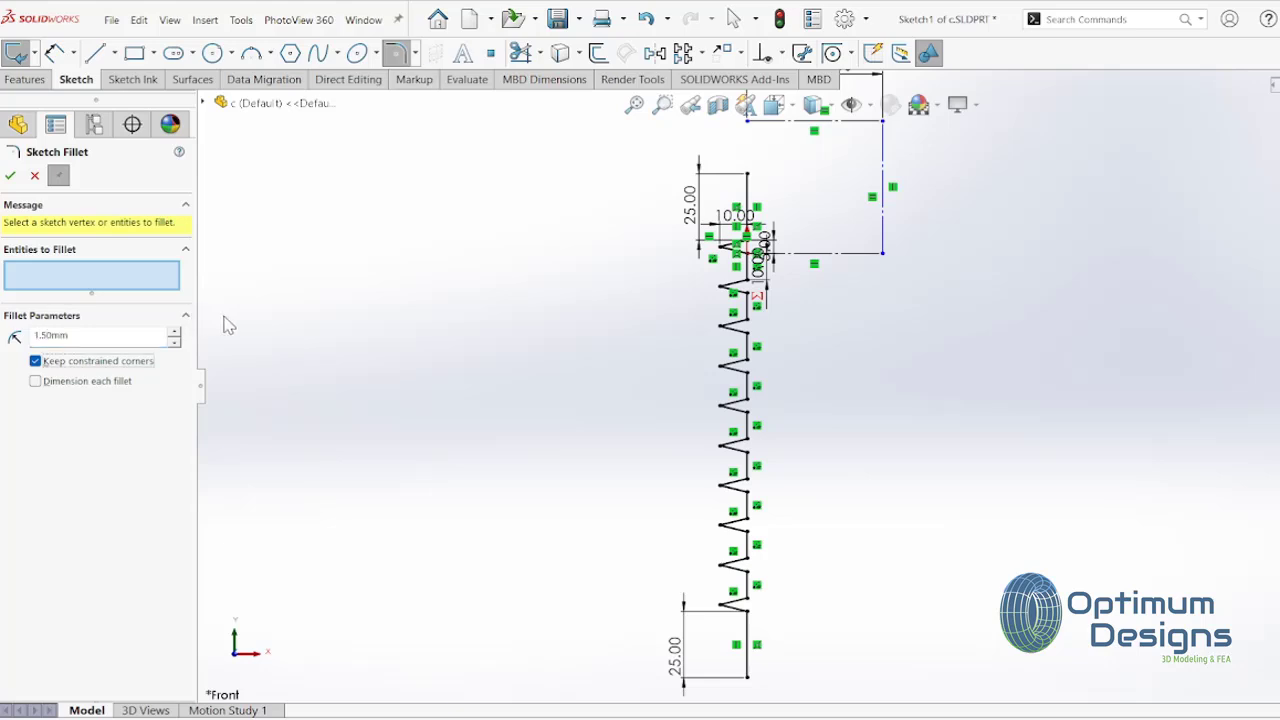
drag(668, 219, 805, 636)
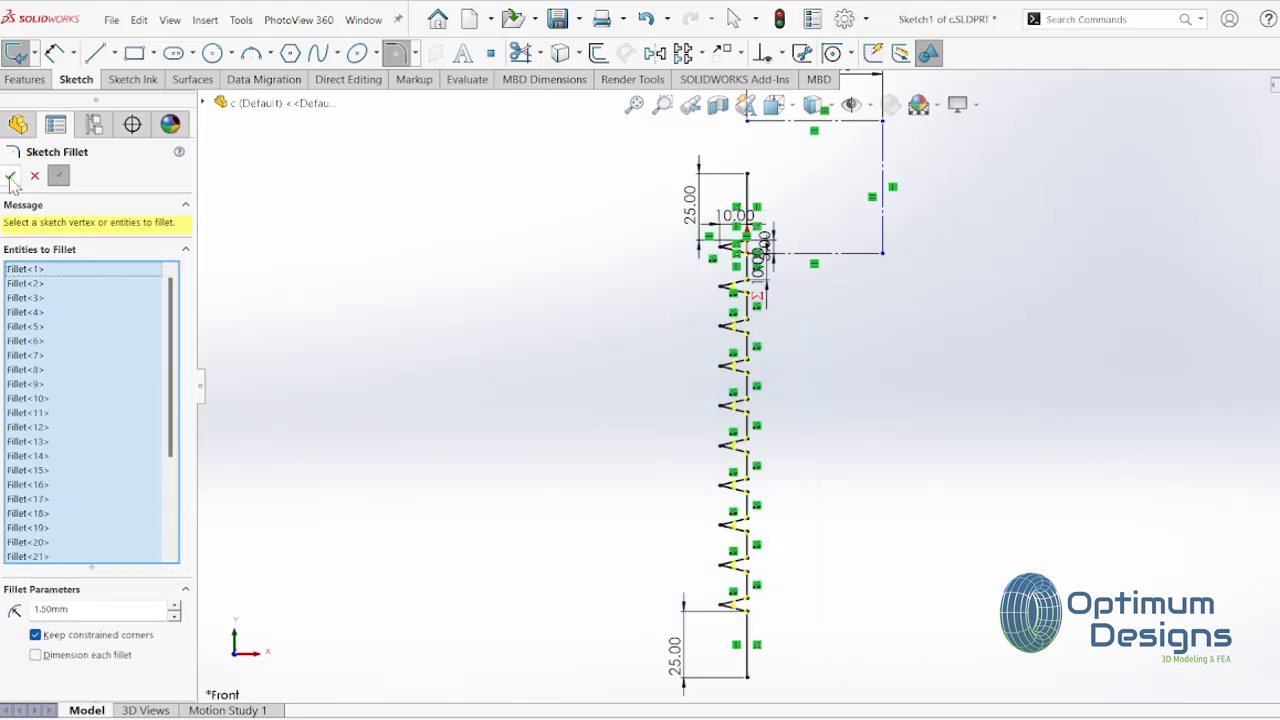
key(Return)
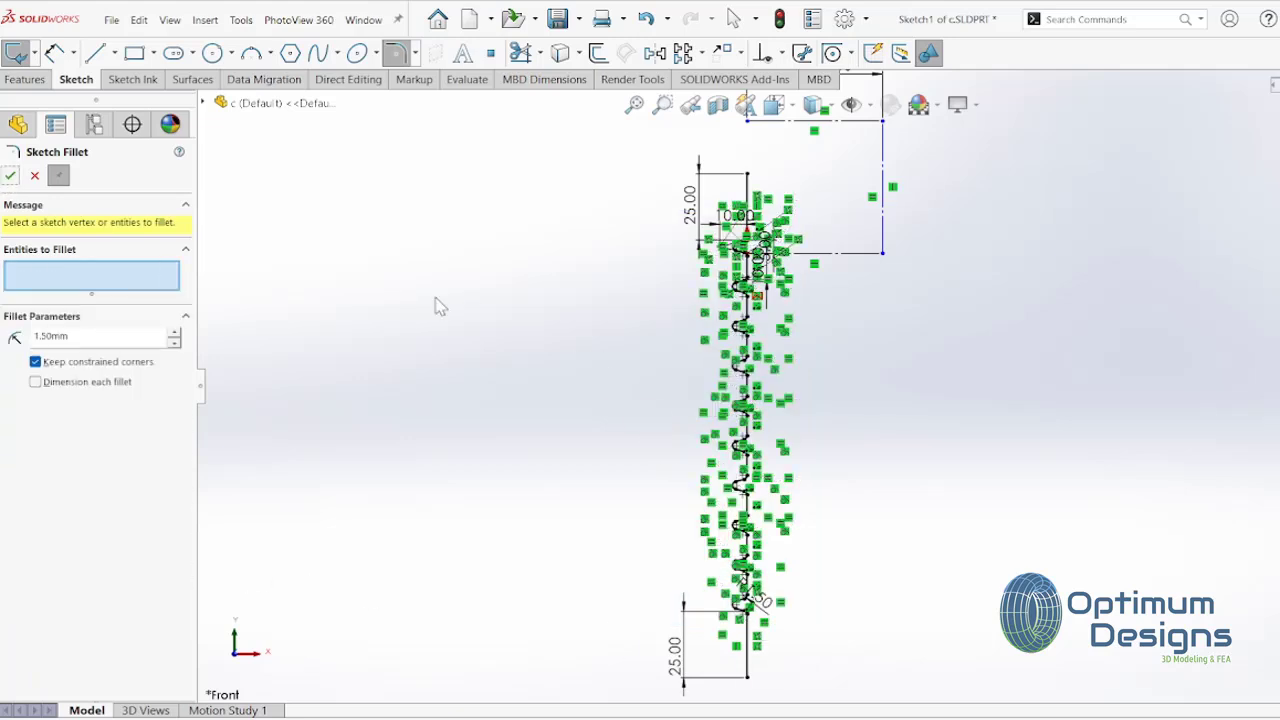
click(10, 176)
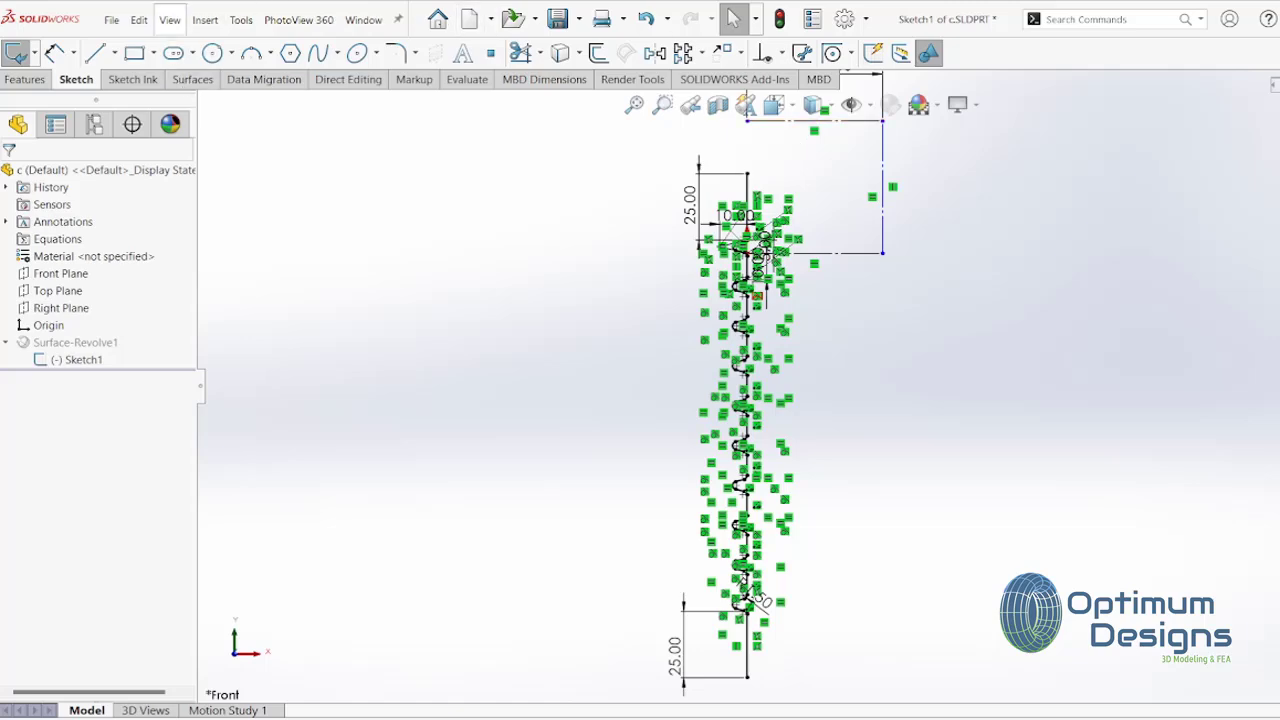
Exit the sketch to rebuild the surface and inspect the rounded ribs.
click(15, 53)
mouse_move(1036, 295)
middle_down()
mouse_move(815, 302)
mouse_move(851, 300)
middle_up()
key(space)
click(660, 397)
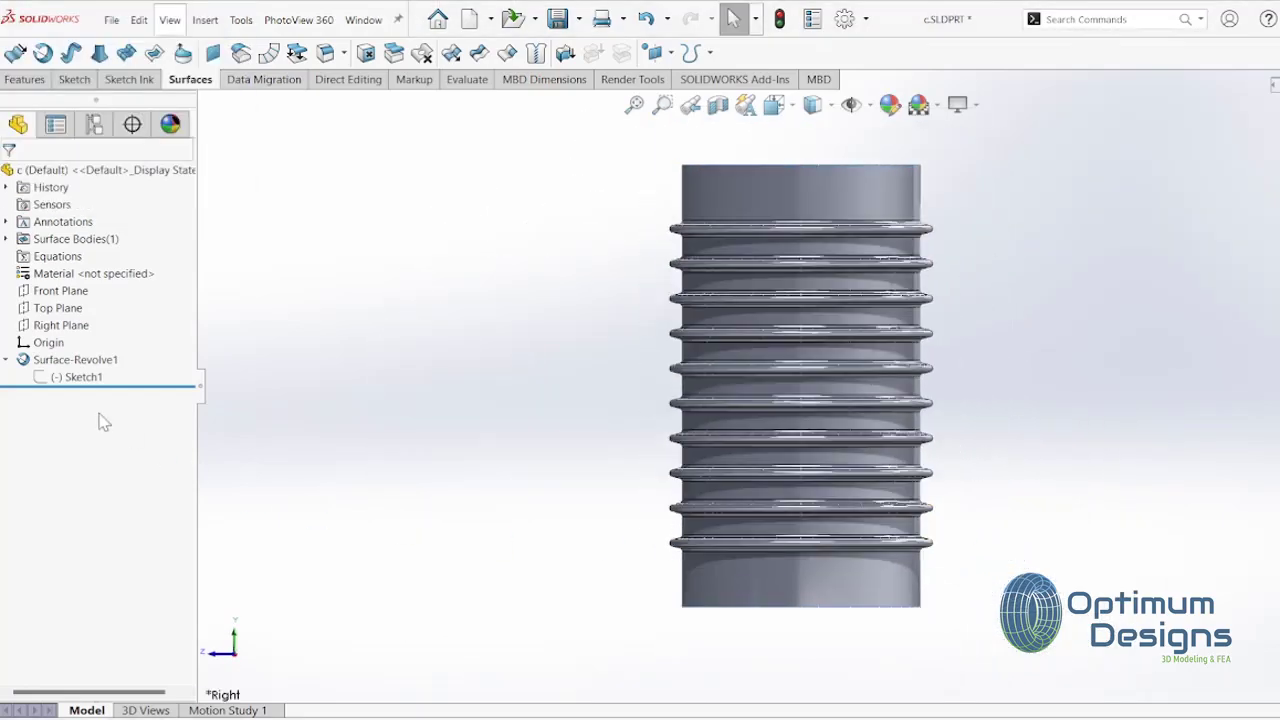
Reopen the profile sketch and make the two straight end lines equal length.
click(80, 377)
click(66, 332)
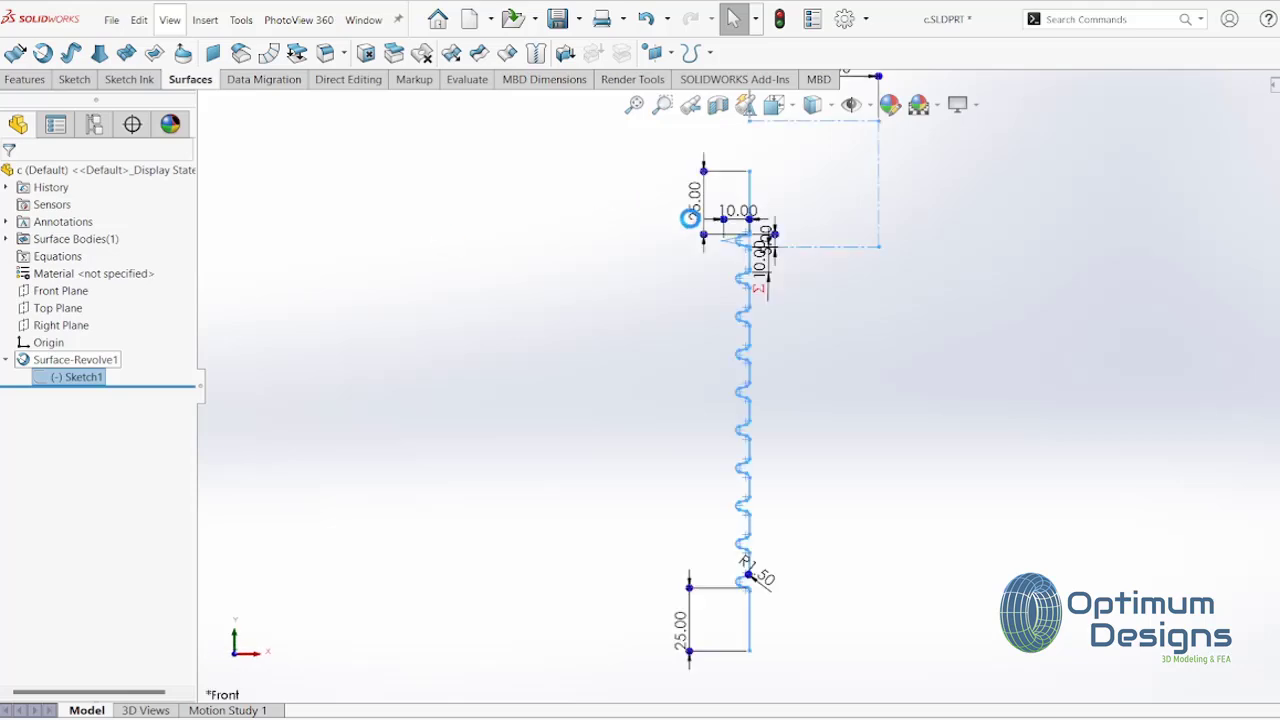
click(724, 567)
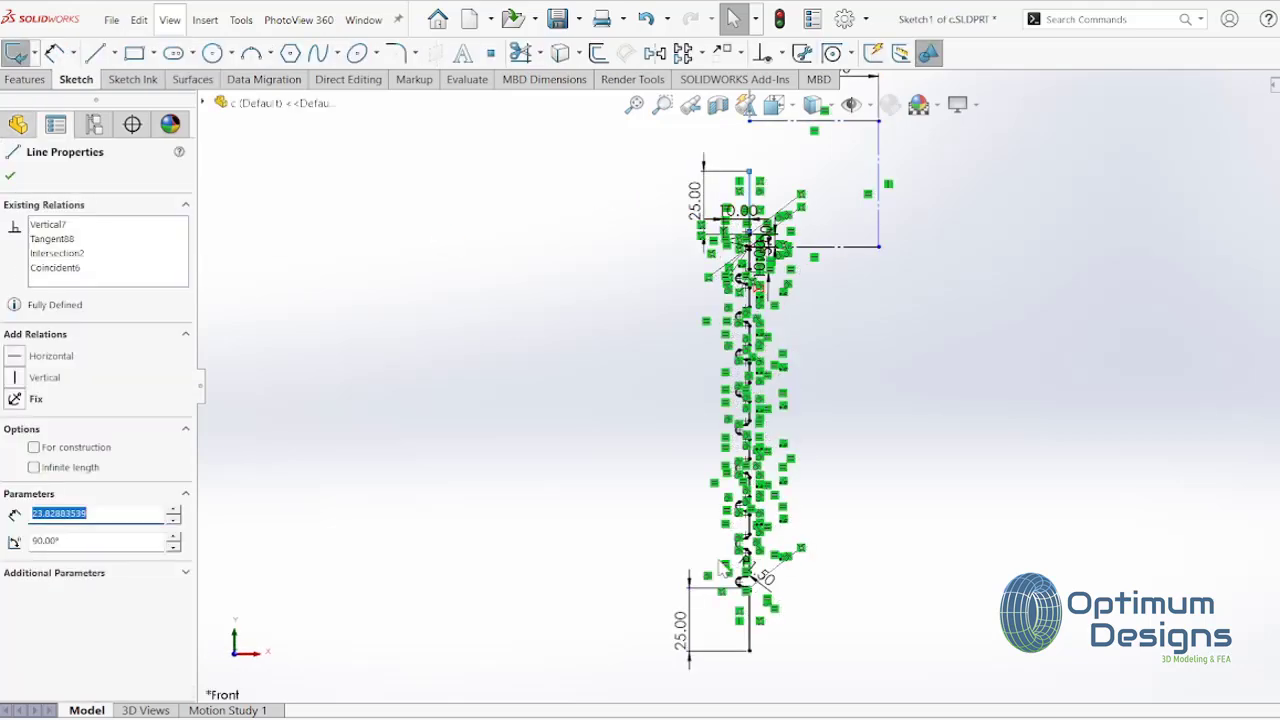
ctrl+click(749, 625)
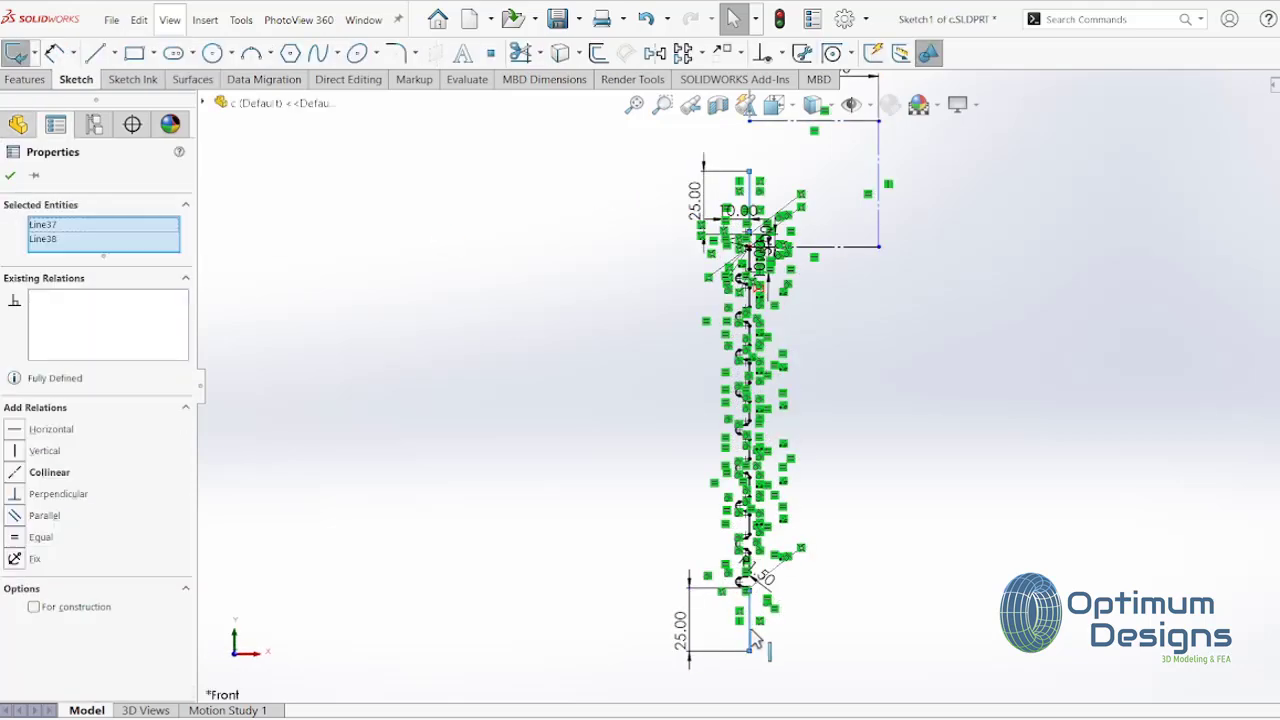
click(15, 539)
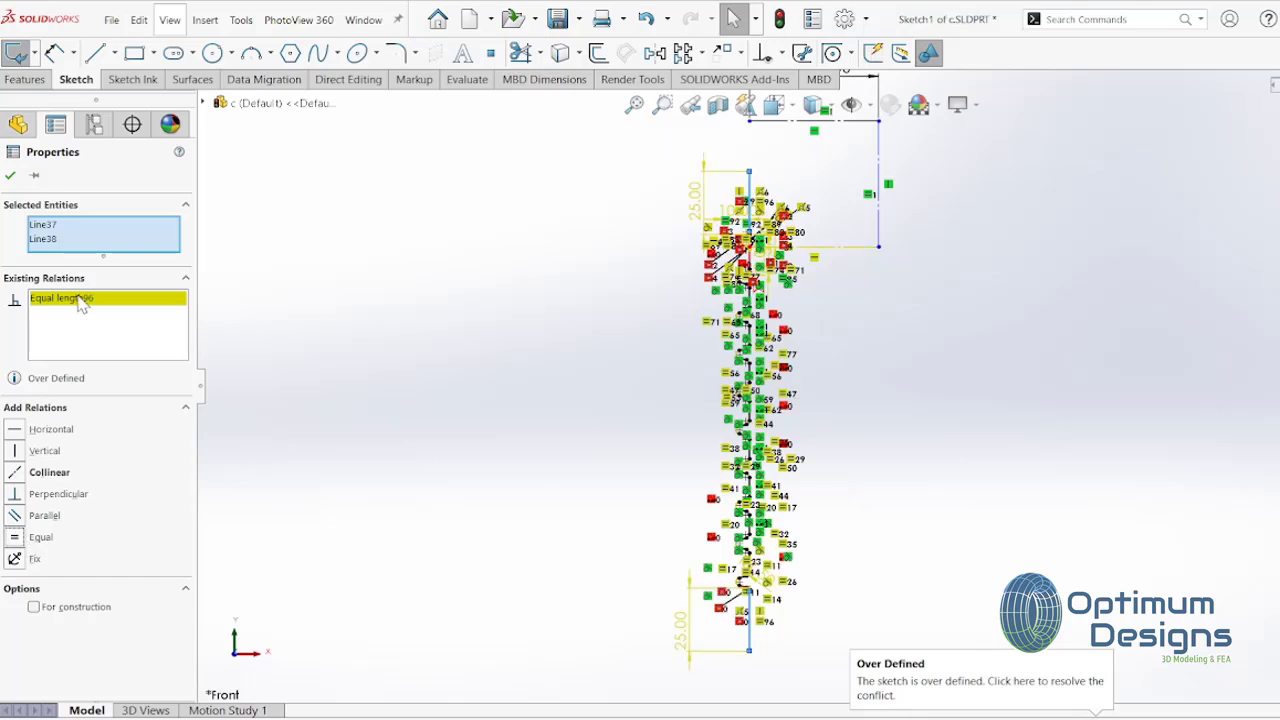
Delete the conflicting 25.00 dimension and change the other 25.00 dimension to 35.
scroll(789, 117, down, 5)
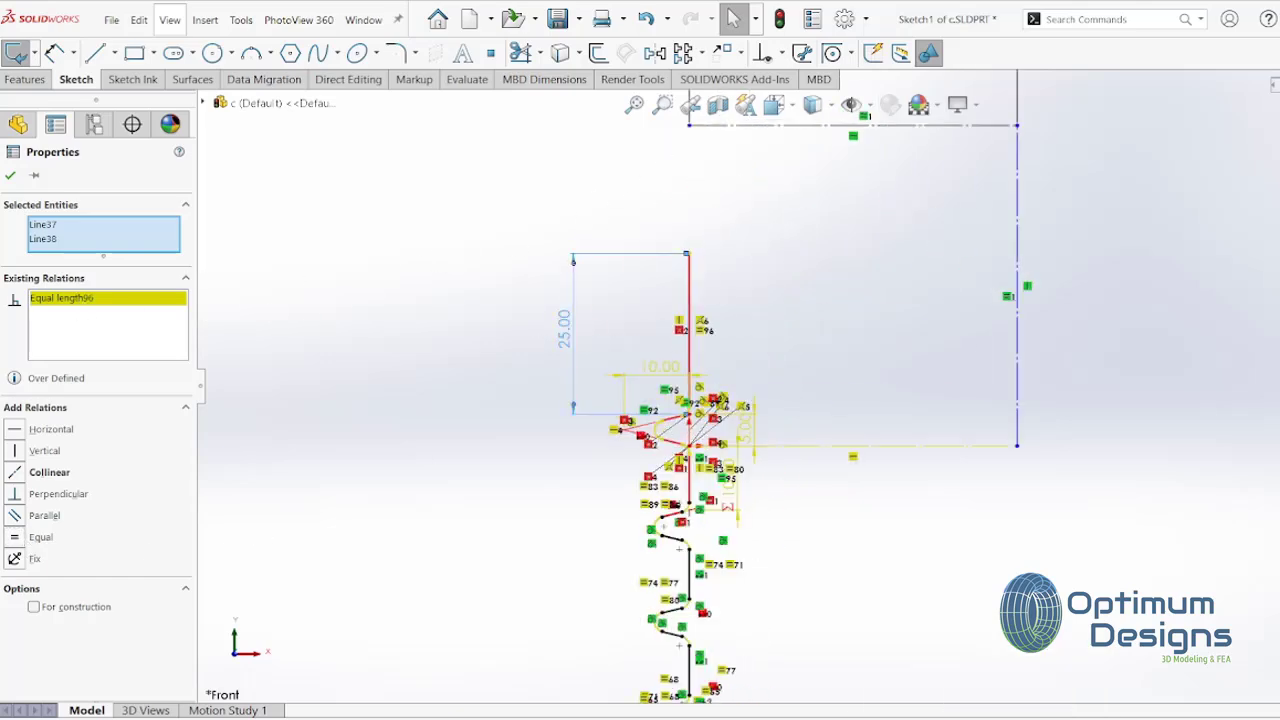
click(565, 328)
key(Delete)
scroll(714, 514, up, 5)
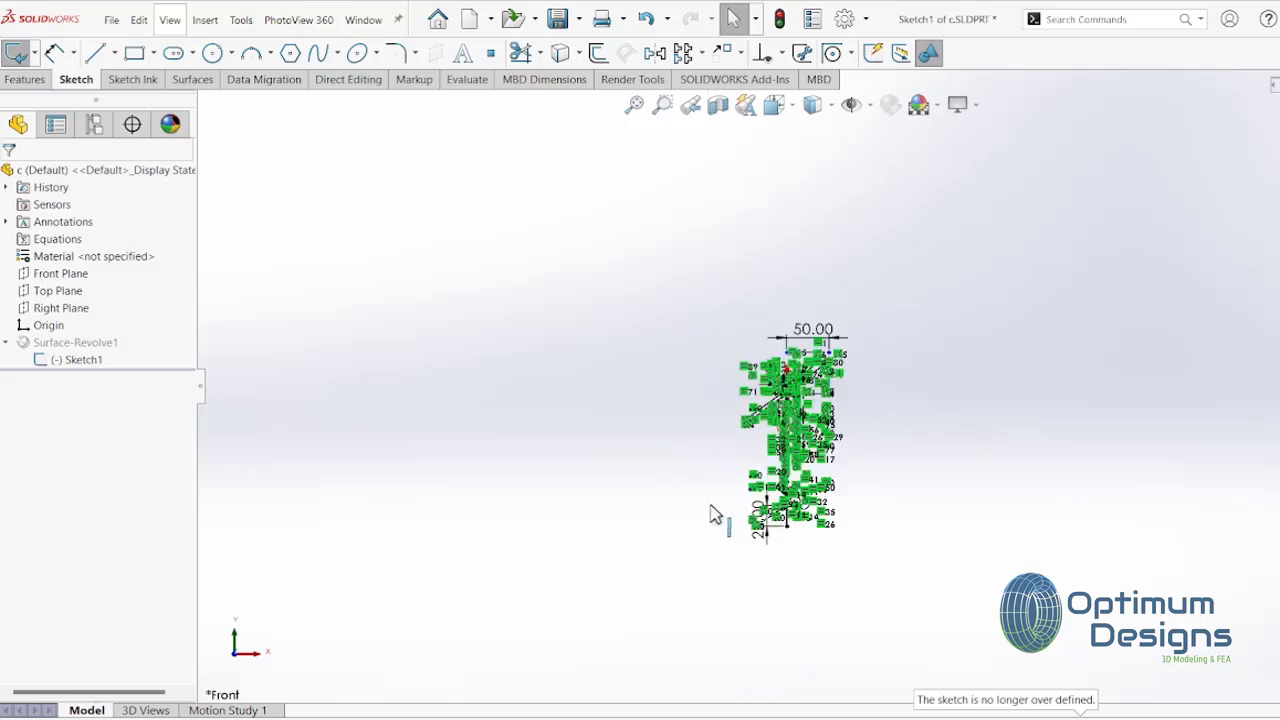
double_click(815, 495)
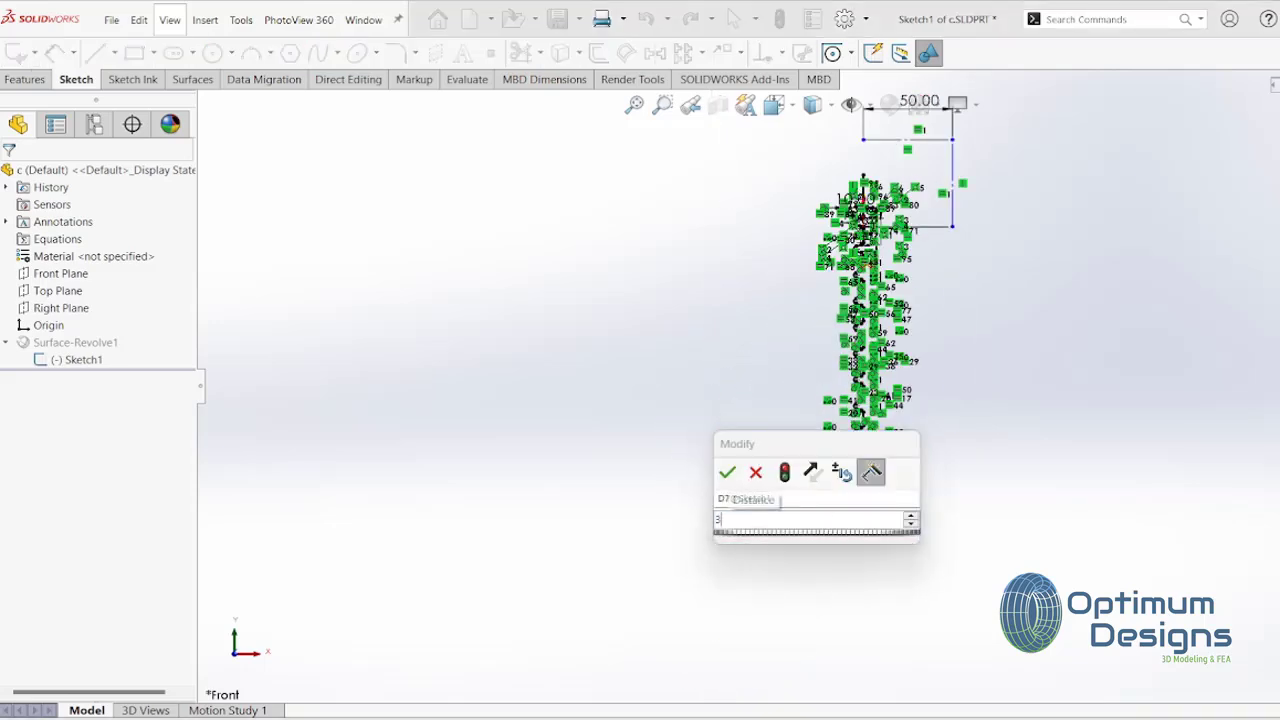
text(35)
click(784, 472)
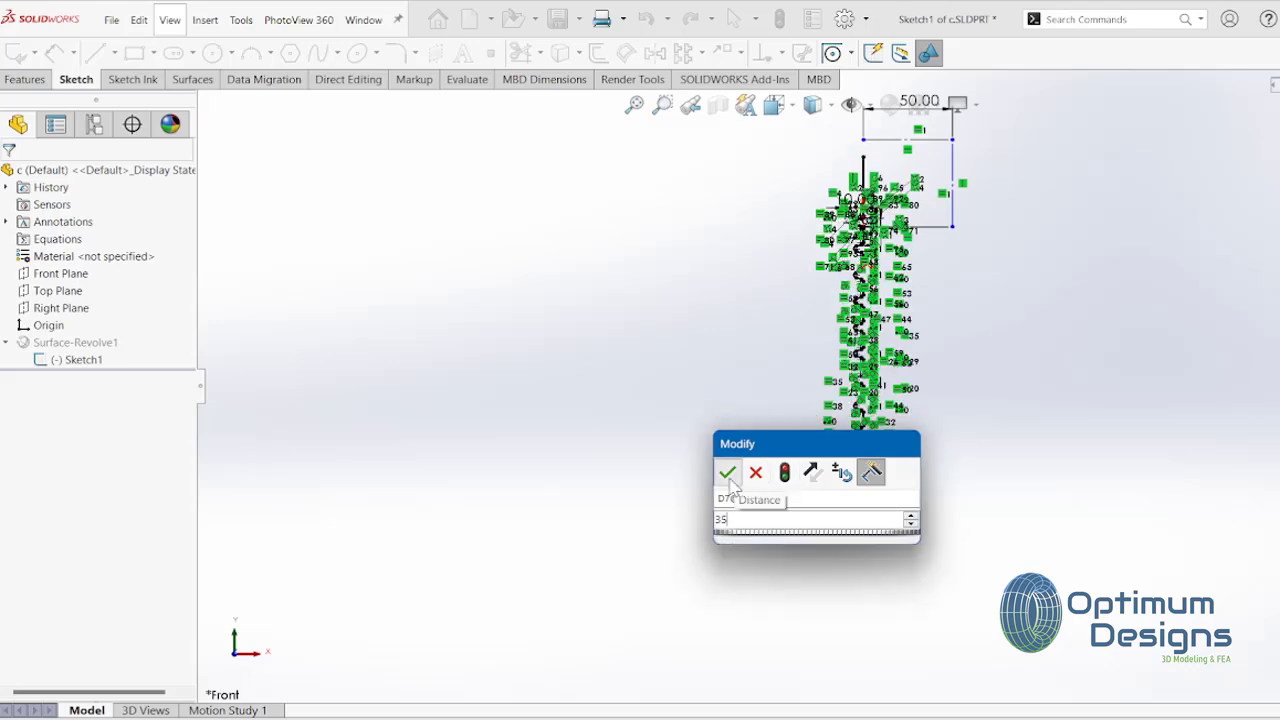
click(727, 472)
Exit the sketch and inspect the ribbed surface from the right and side views.
key(ctrl+b)
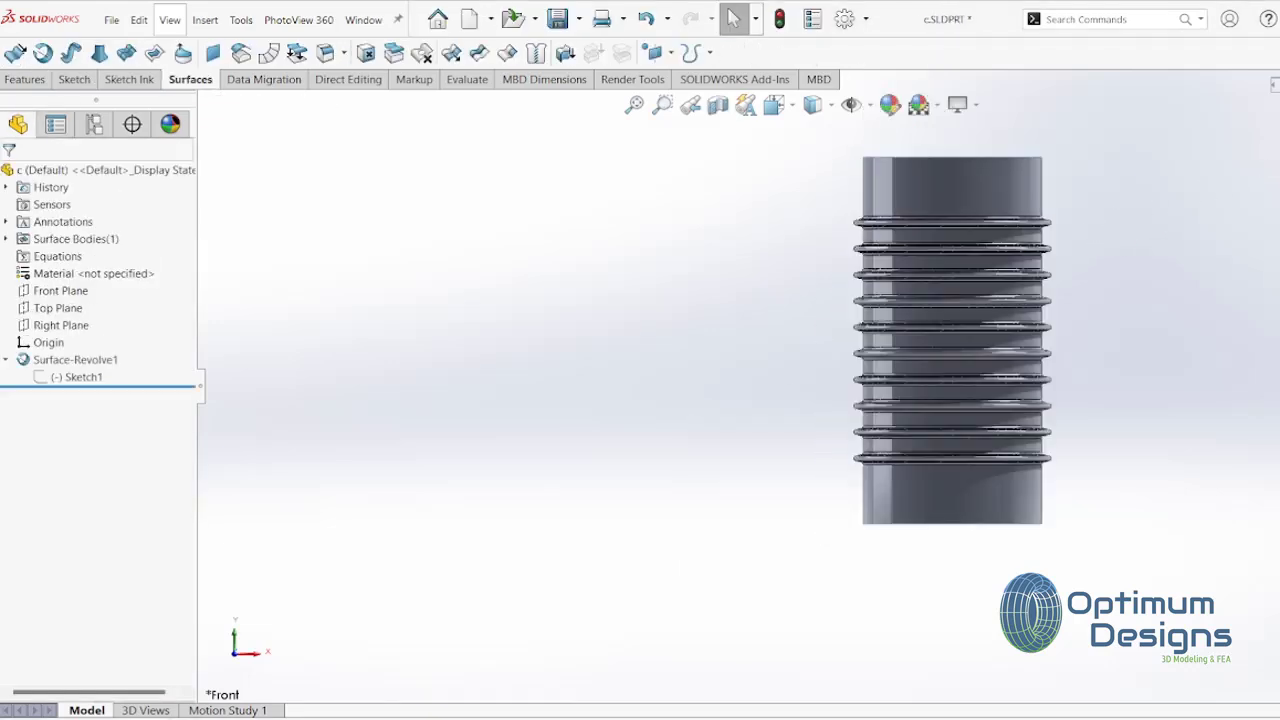
mouse_move(1140, 282)
middle_down()
mouse_move(903, 343)
mouse_move(800, 337)
mouse_move(819, 343)
middle_up()
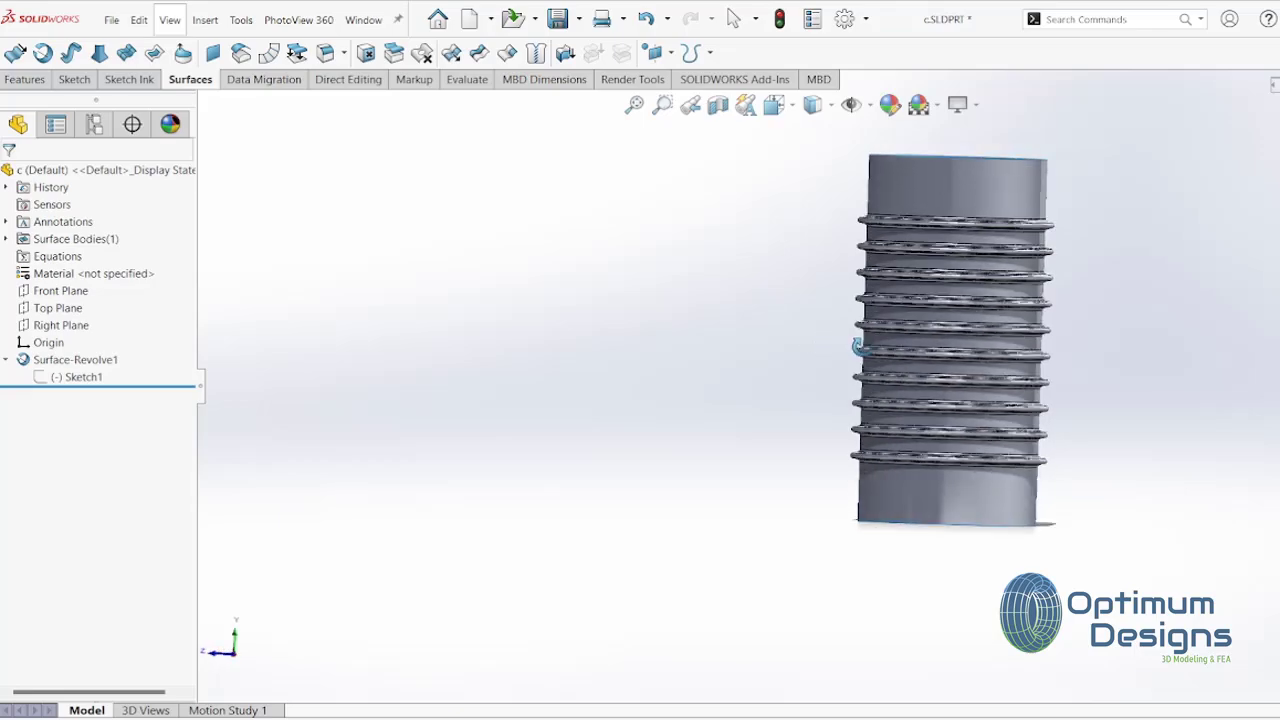
key(space)
click(780, 330)
scroll(729, 380, down, 3)
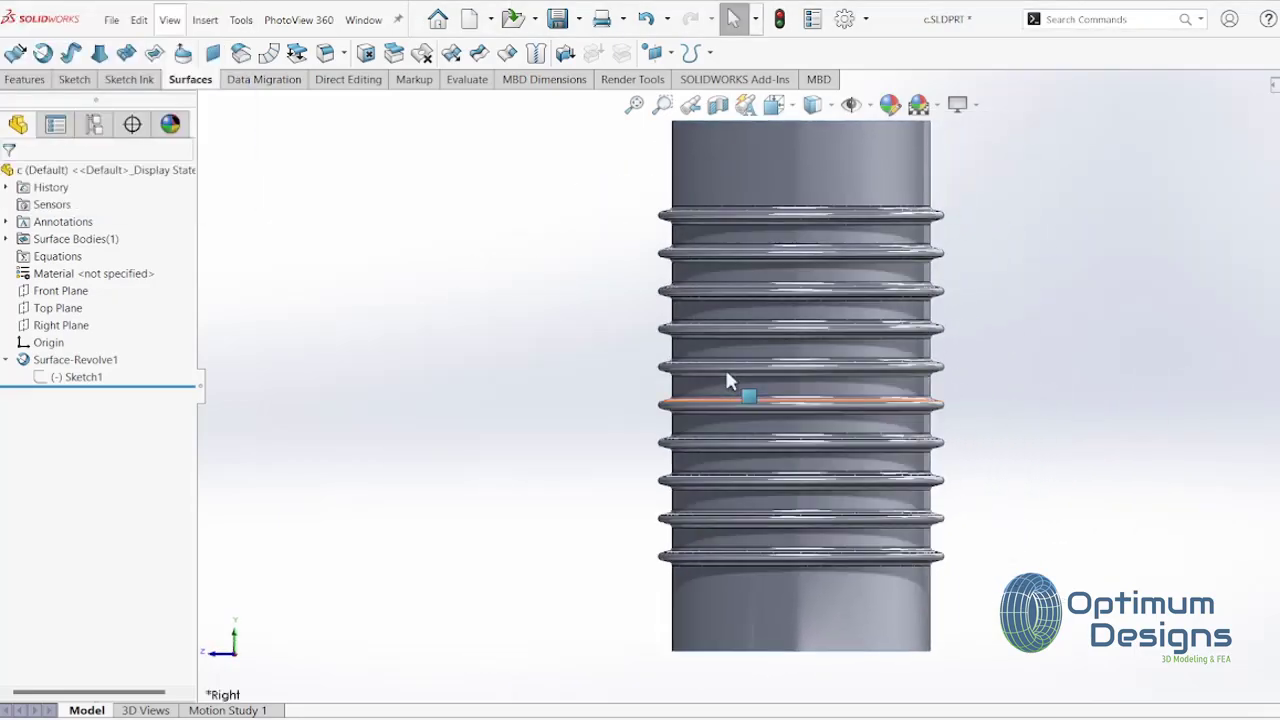
scroll(734, 382, down, 3)
scroll(700, 389, down, 4)
mouse_move(592, 388)
middle_down()
mouse_move(660, 371)
mouse_move(609, 340)
mouse_move(560, 213)
mouse_move(409, 183)
mouse_move(494, 286)
mouse_move(473, 277)
middle_up()
key(space)
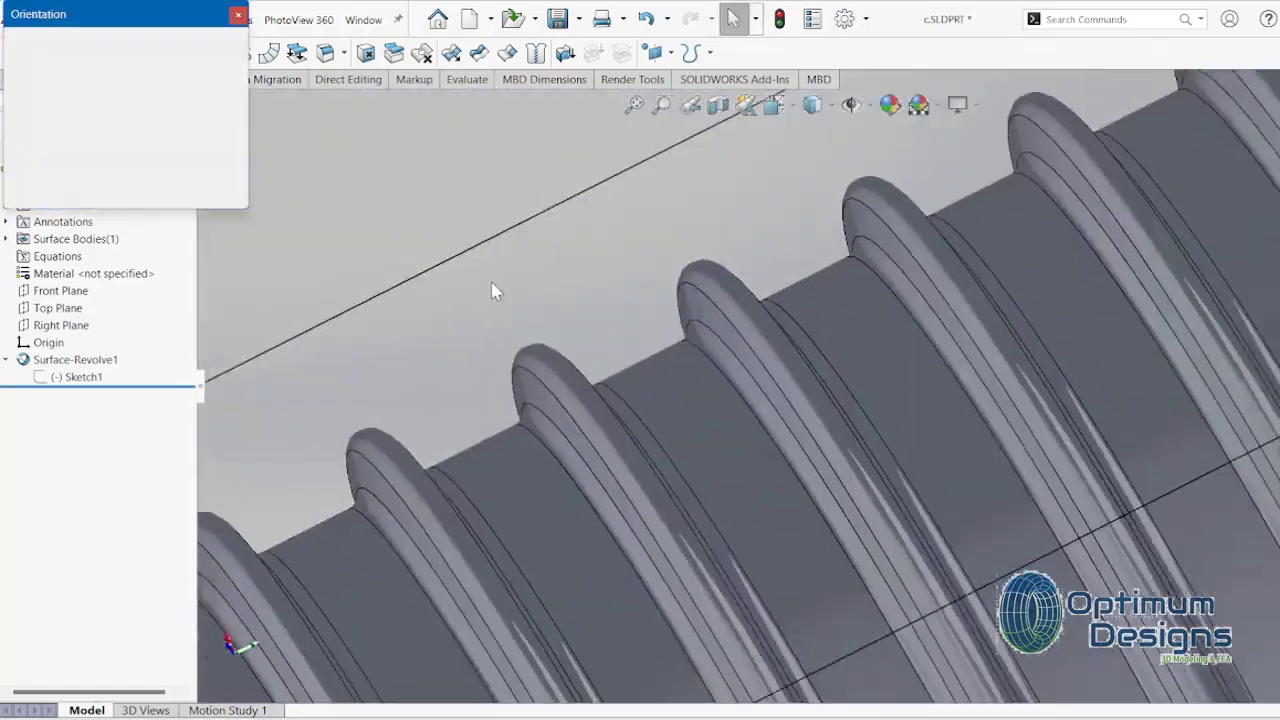
click(565, 378)
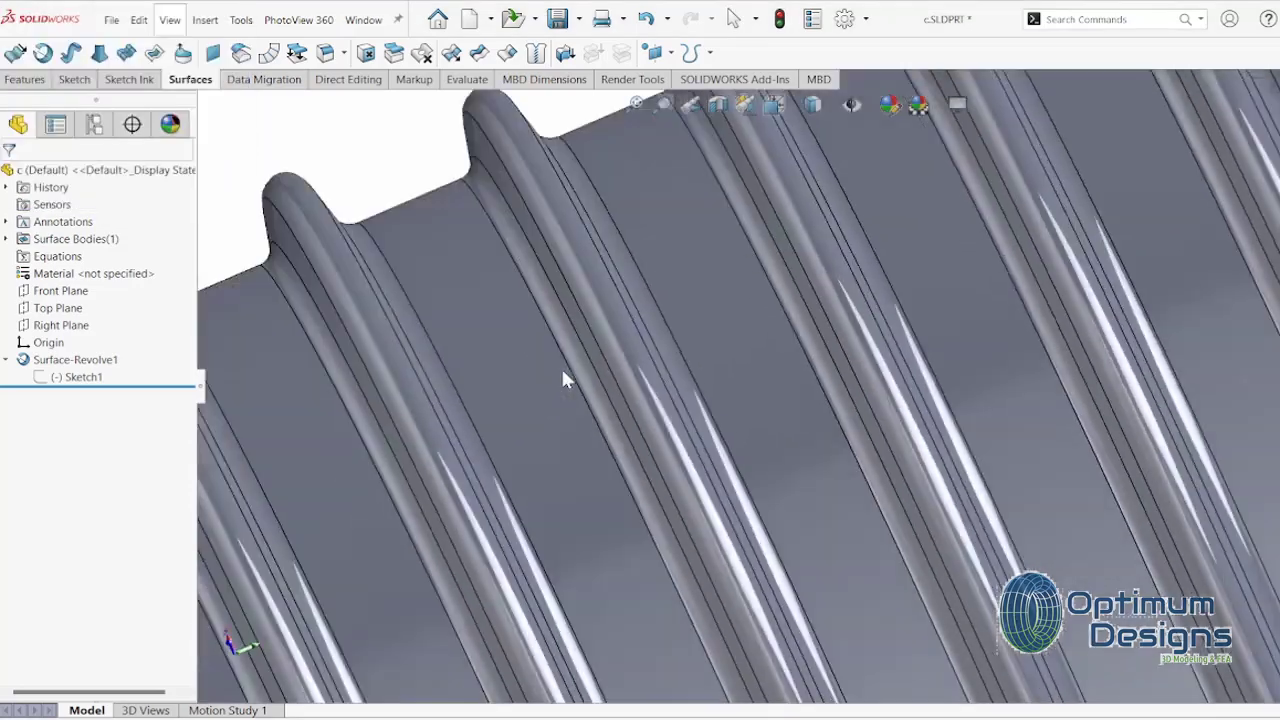
Pan across the rib profile, tilt into a 3D view, and start Insert > Features > Flex.
scroll(777, 240, down, 2)
scroll(705, 297, down, 2)
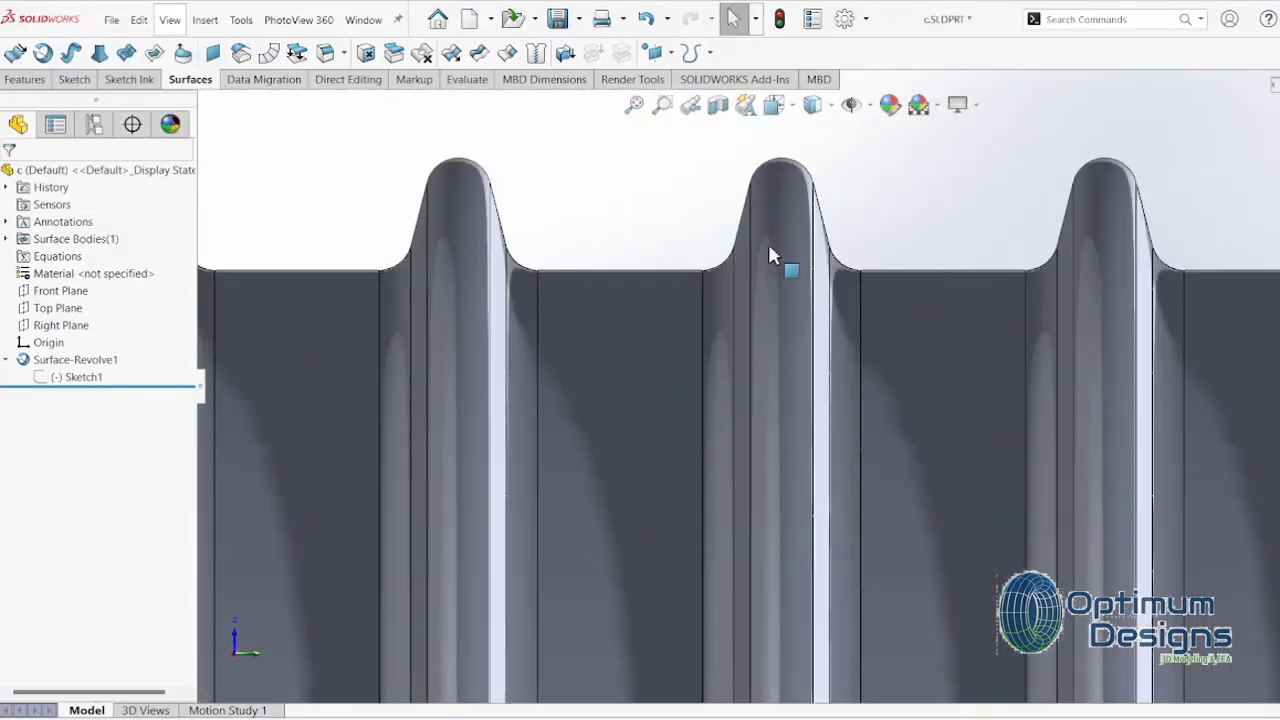
scroll(771, 251, down, 2)
ctrl+middle_drag(903, 287, 865, 423)
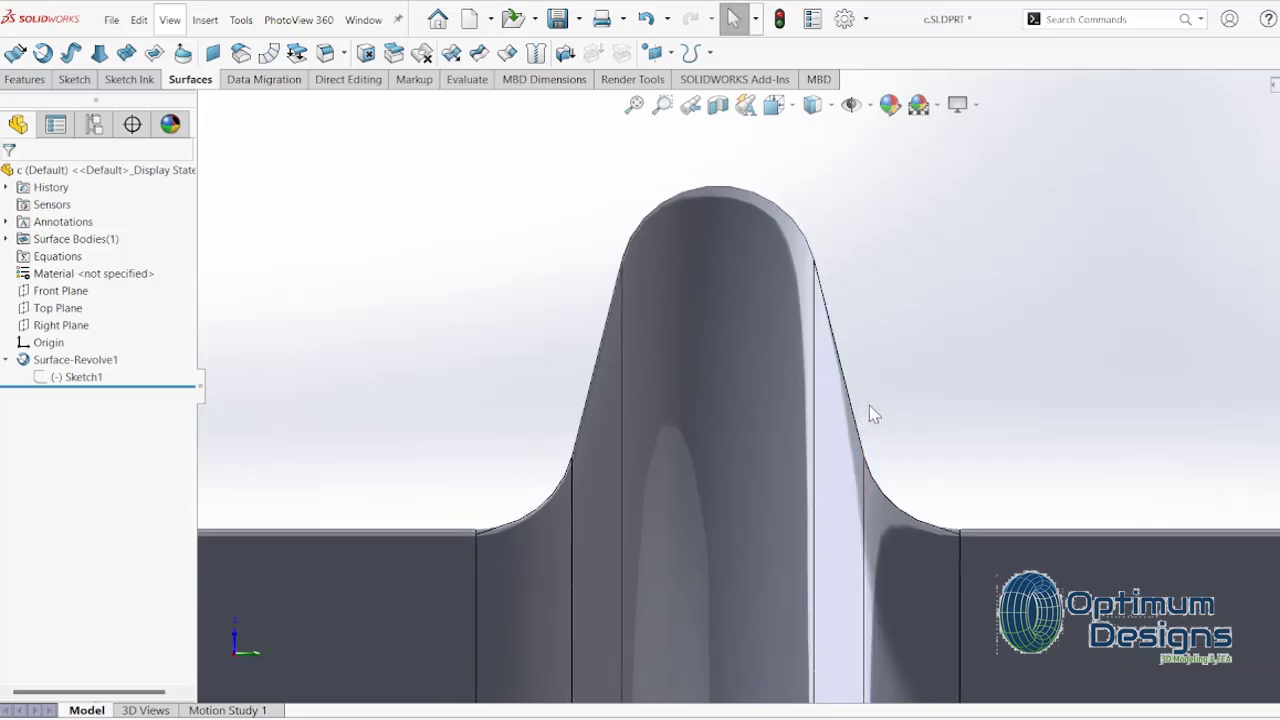
key(space)
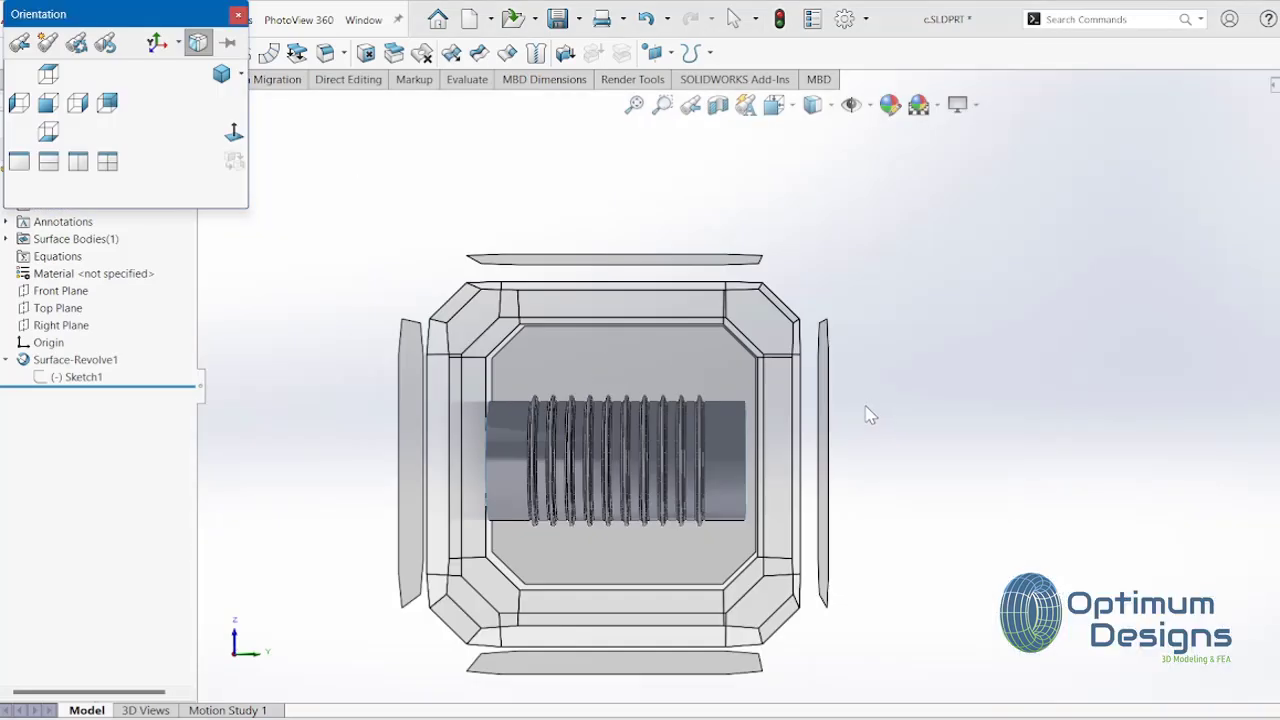
middle_drag(723, 539, 642, 216)
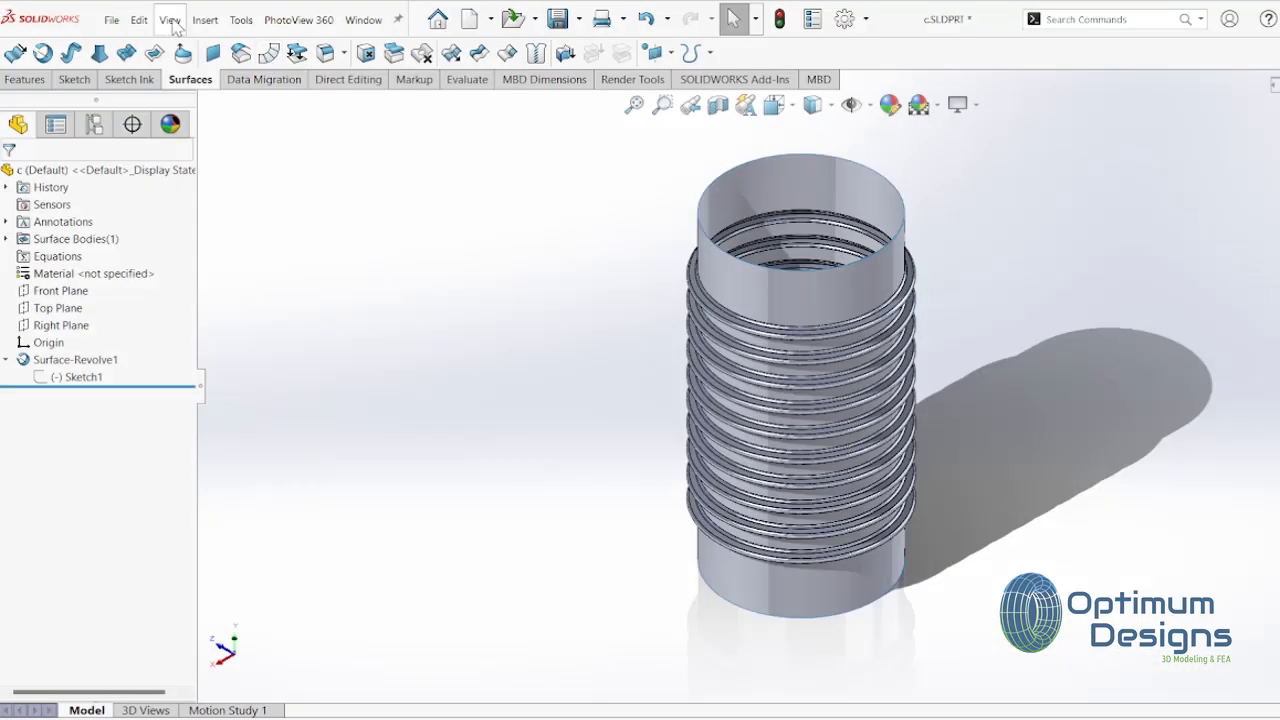
click(205, 20)
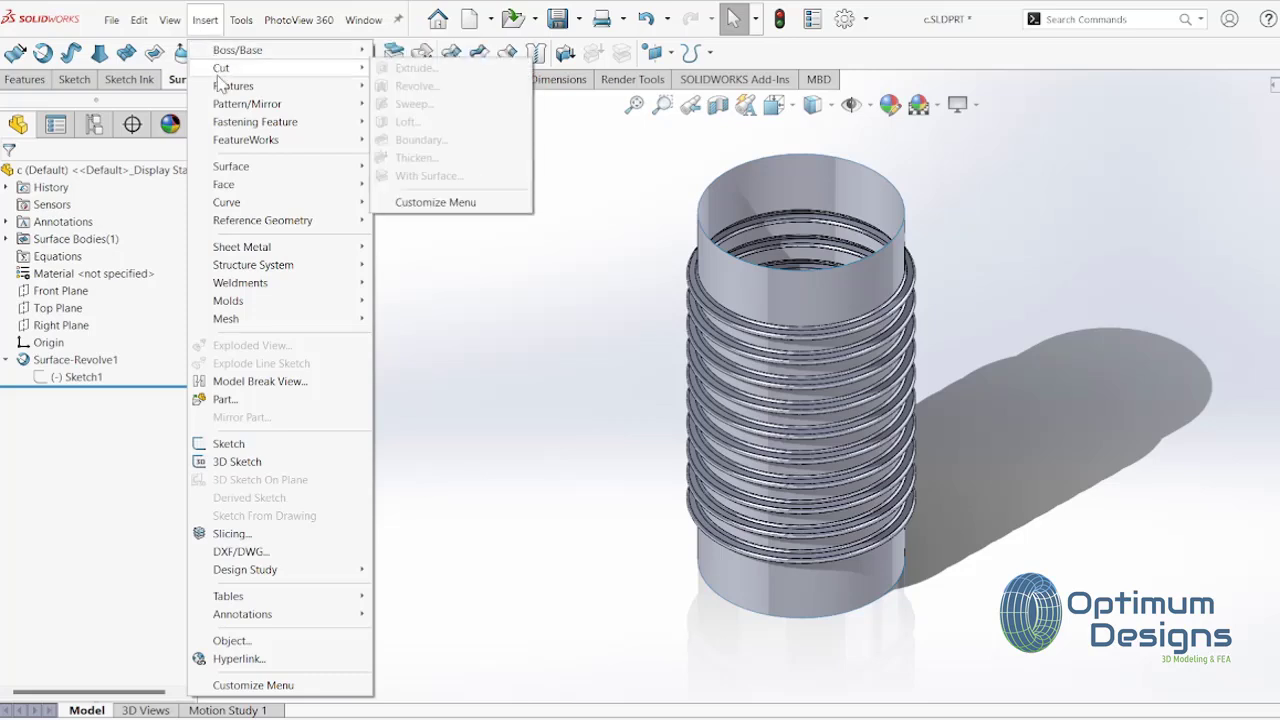
mouse_move(233, 86)
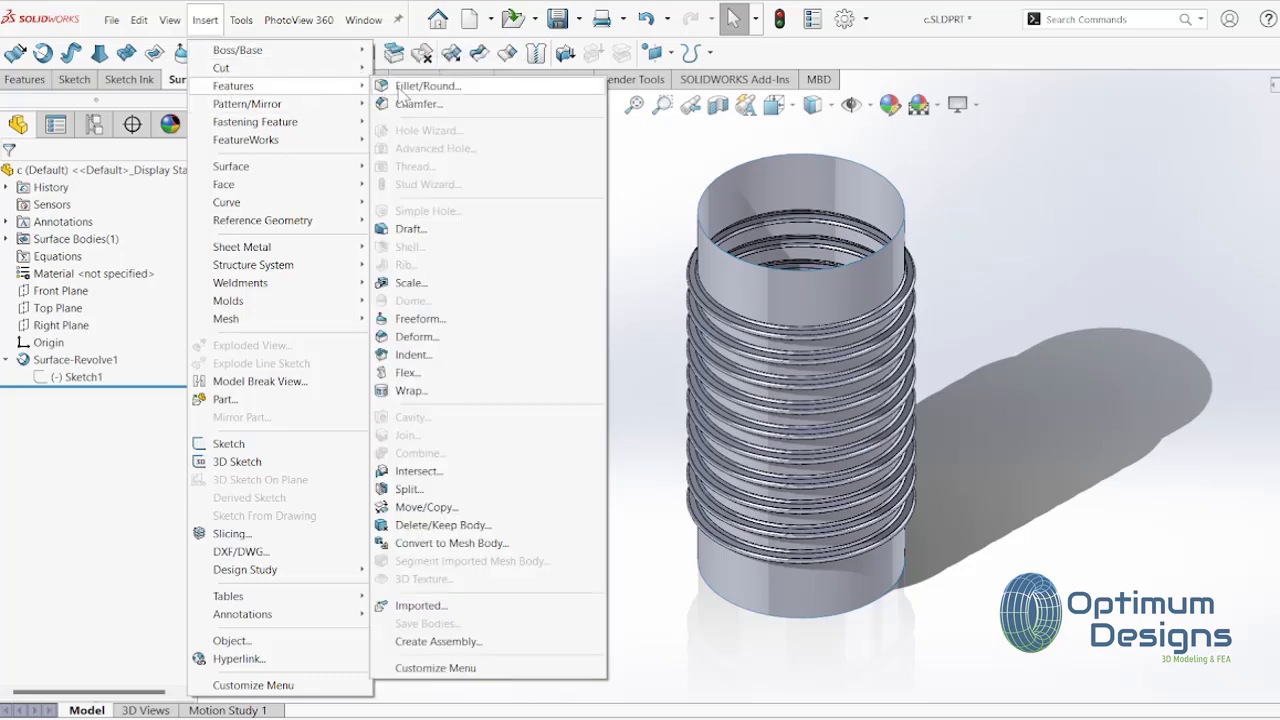
click(437, 376)
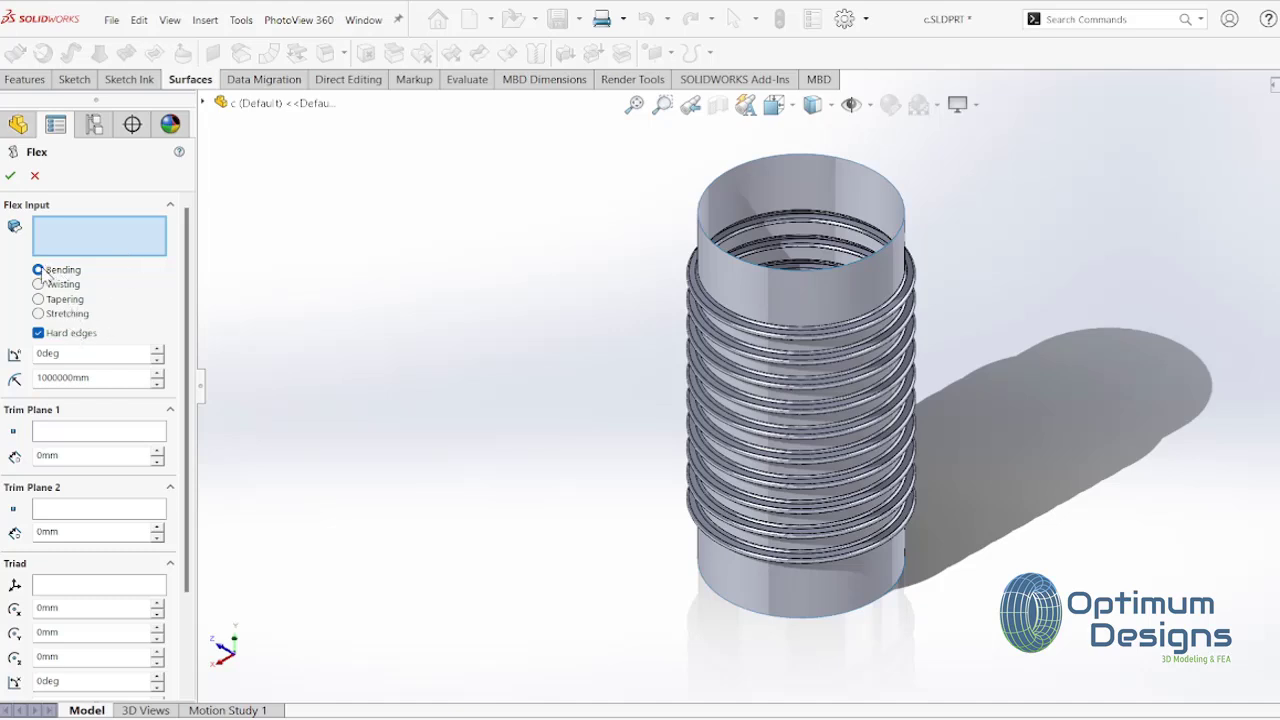
Set the Flex bend angle to 90° with trim plane distances of 0 and 80 mm.
drag(61, 352, 30, 354)
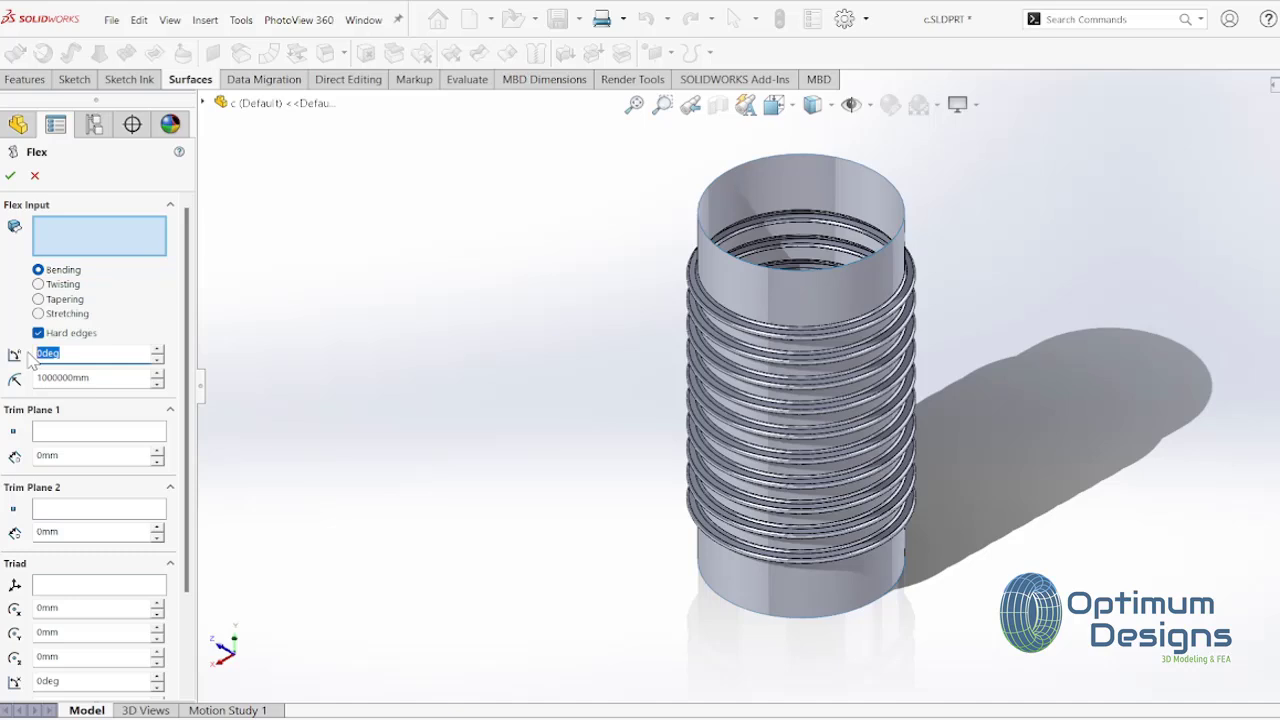
text(90)
key(Tab)
text(100)
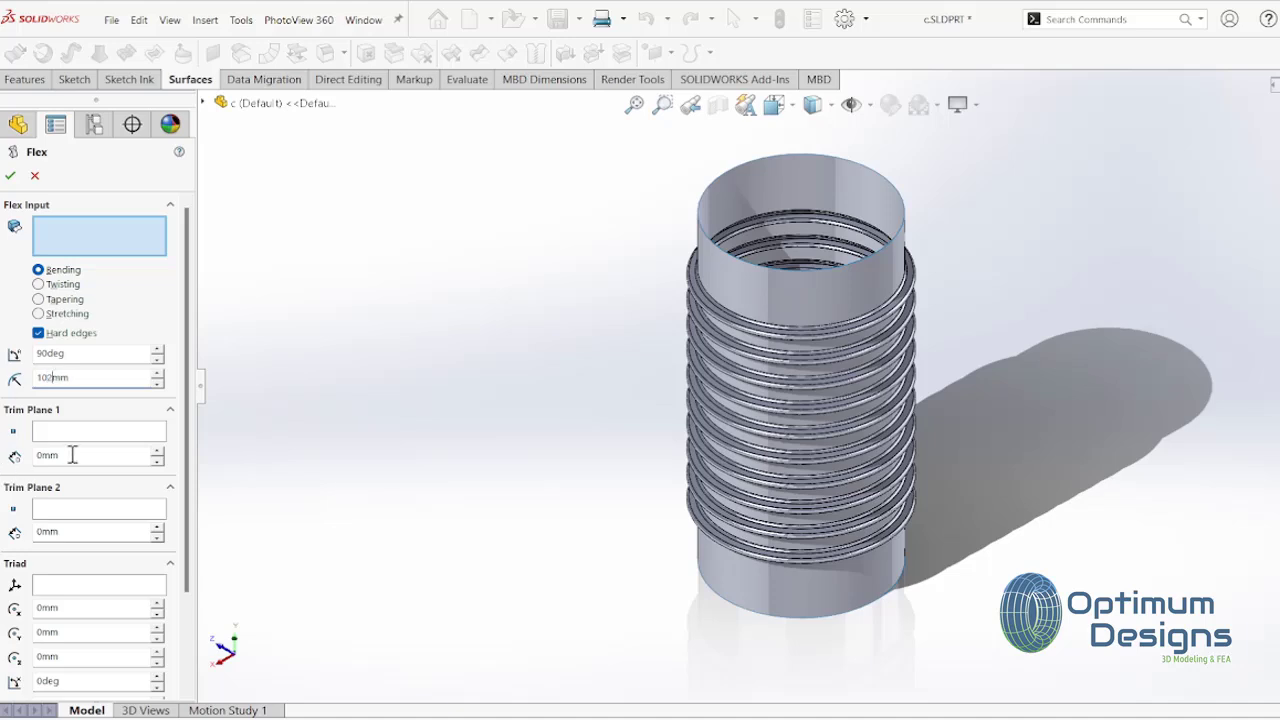
drag(60, 455, 47, 455)
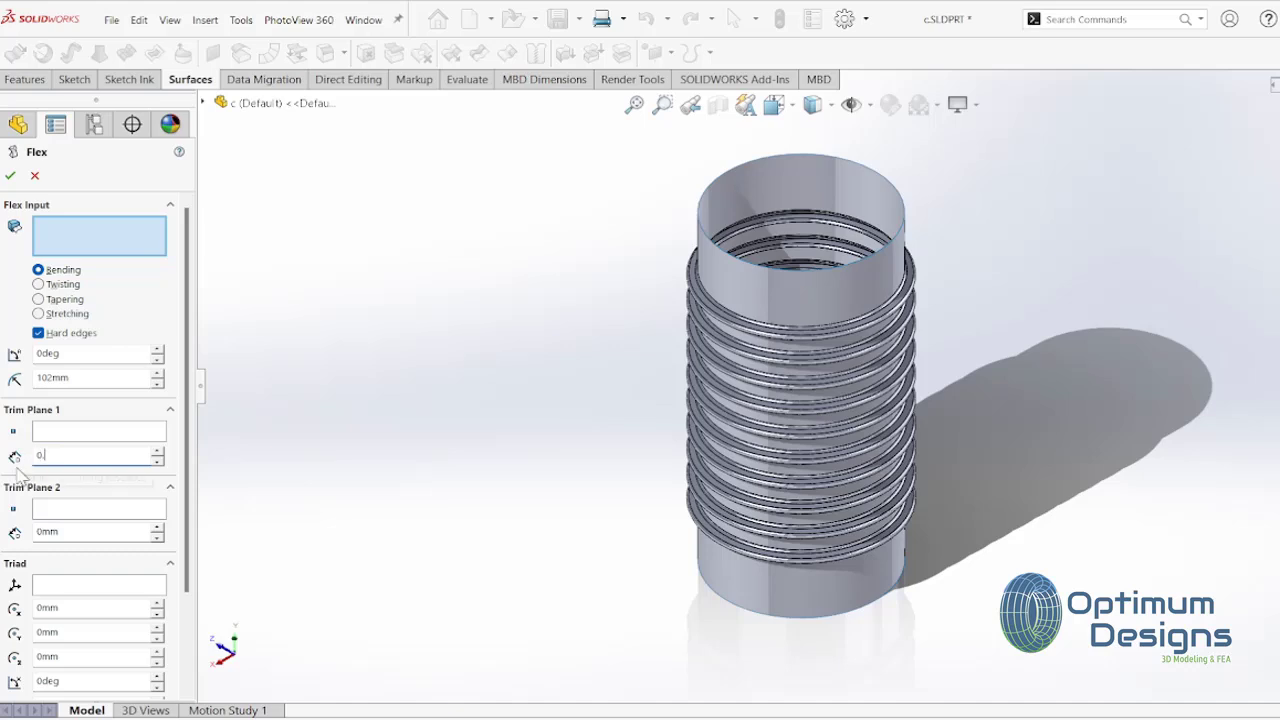
key(Return)
click(47, 531)
text(80)
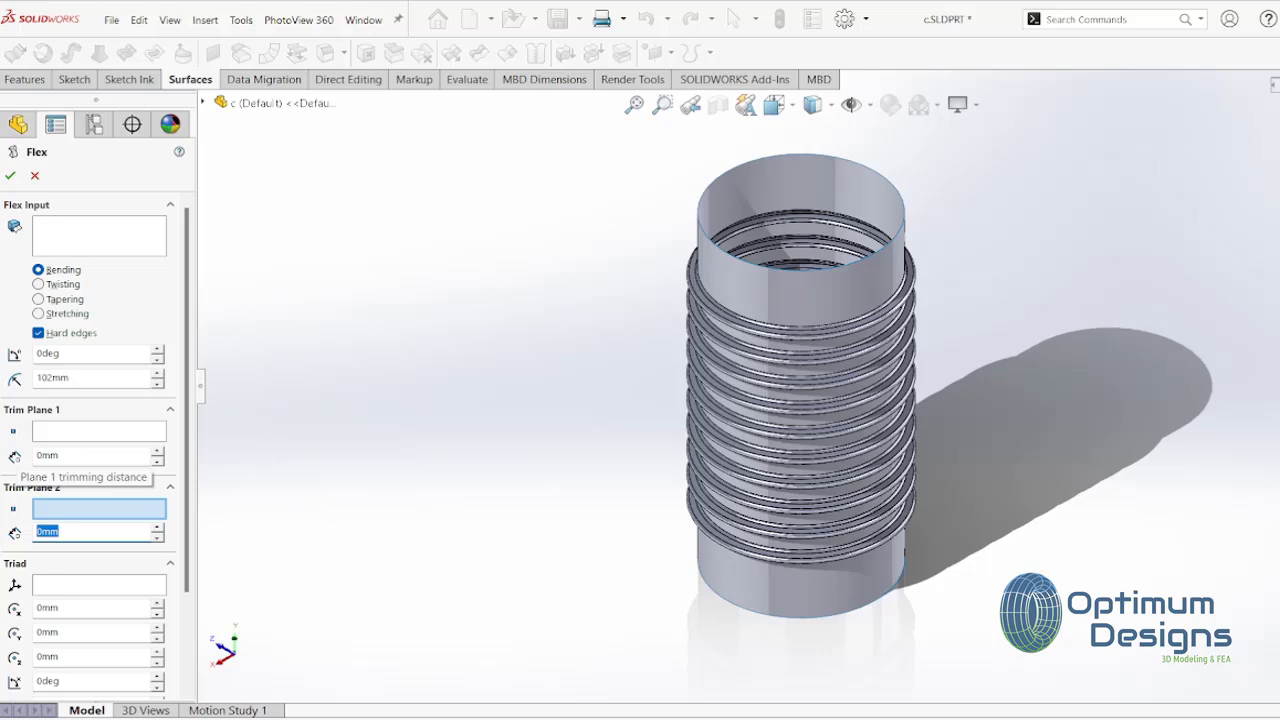
click(10, 176)
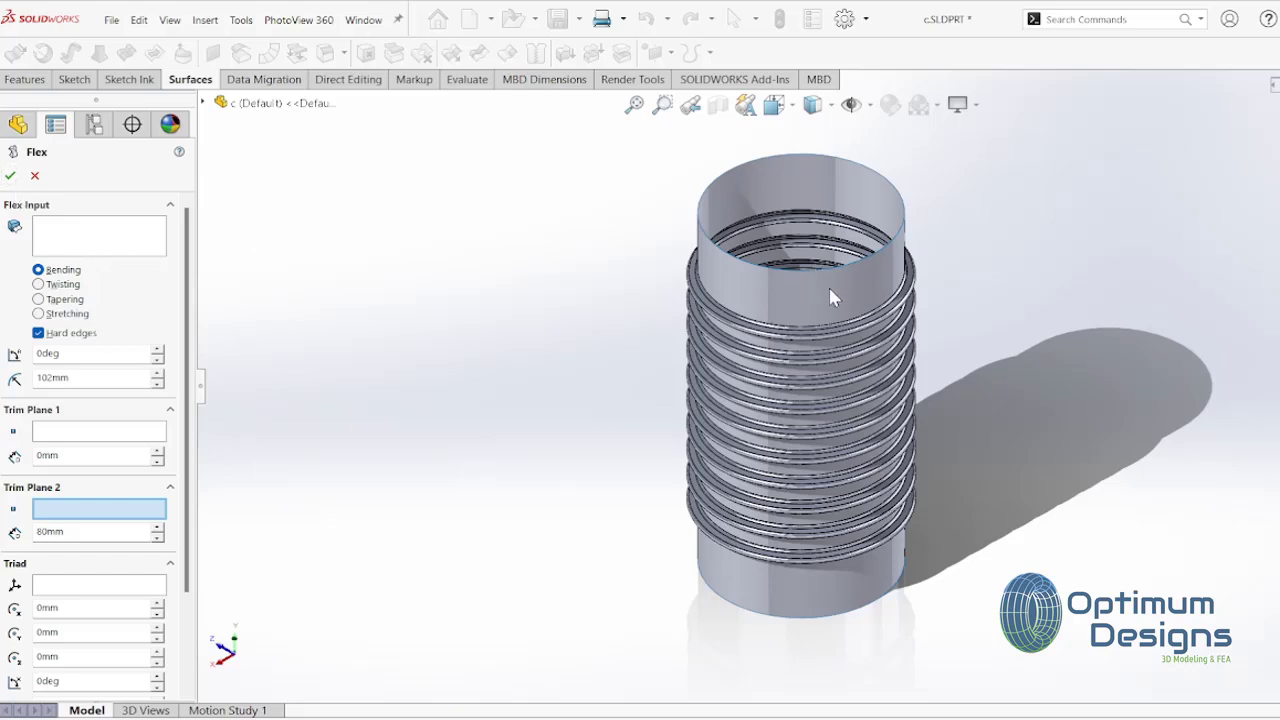
click(128, 234)
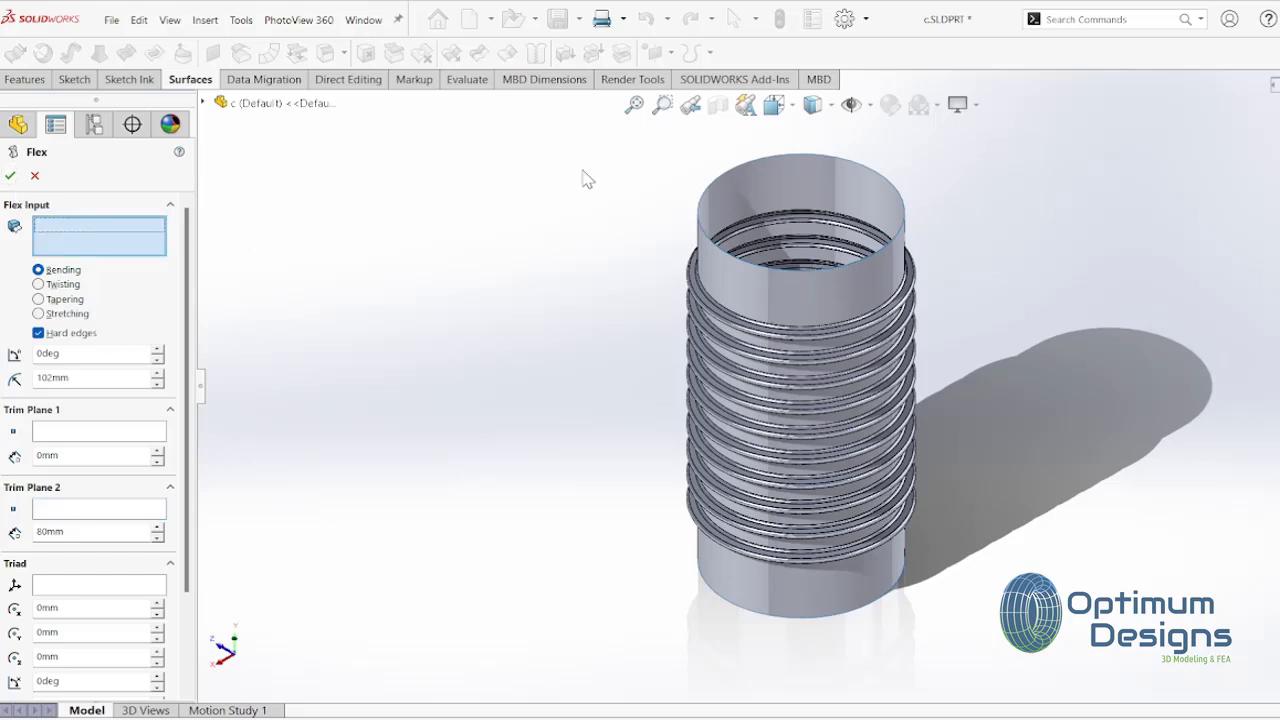
Choose Surface-Revolve1 to flex with a 102 mm radius and 85 mm second trim distance.
click(748, 268)
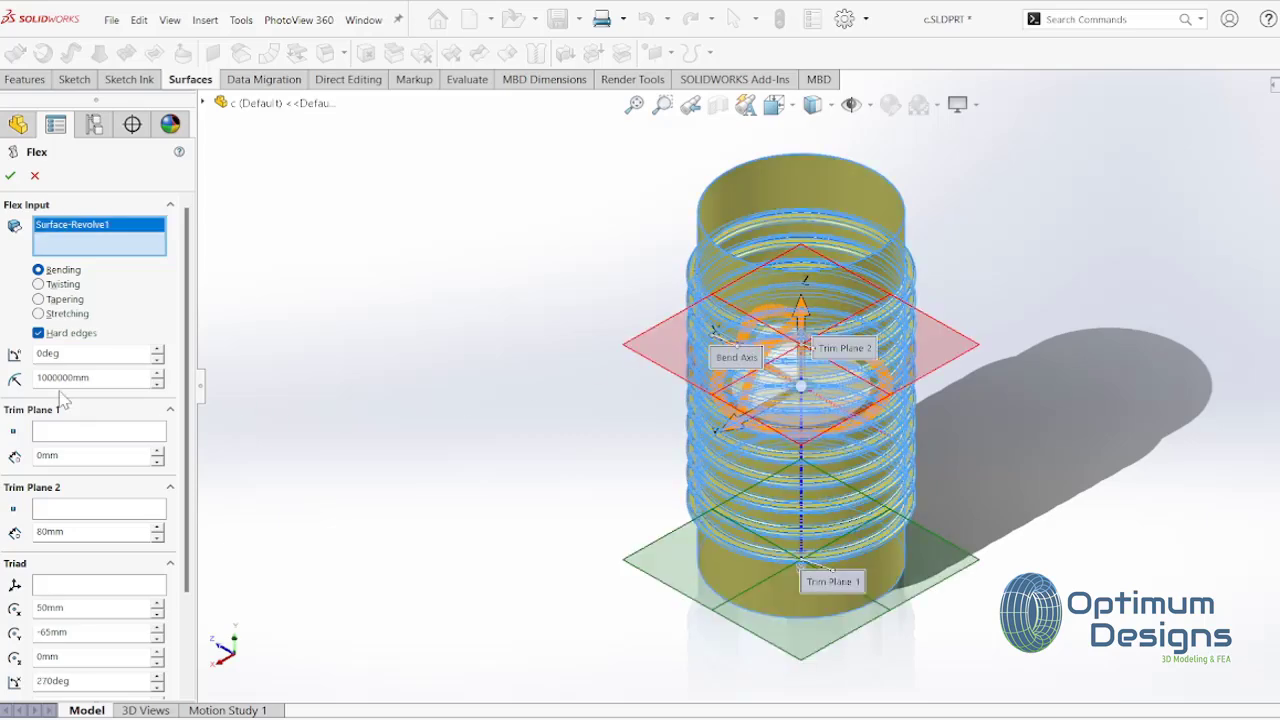
double_click(75, 357)
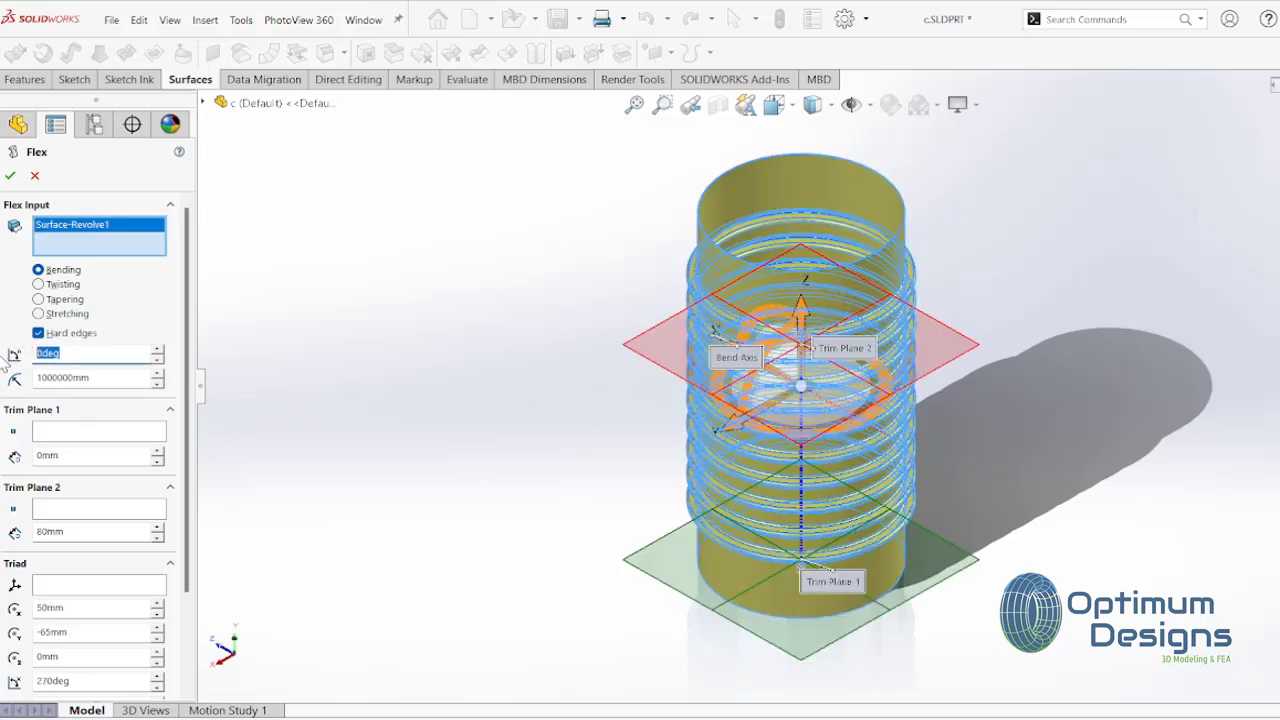
text(90)
key(Tab)
text(102)
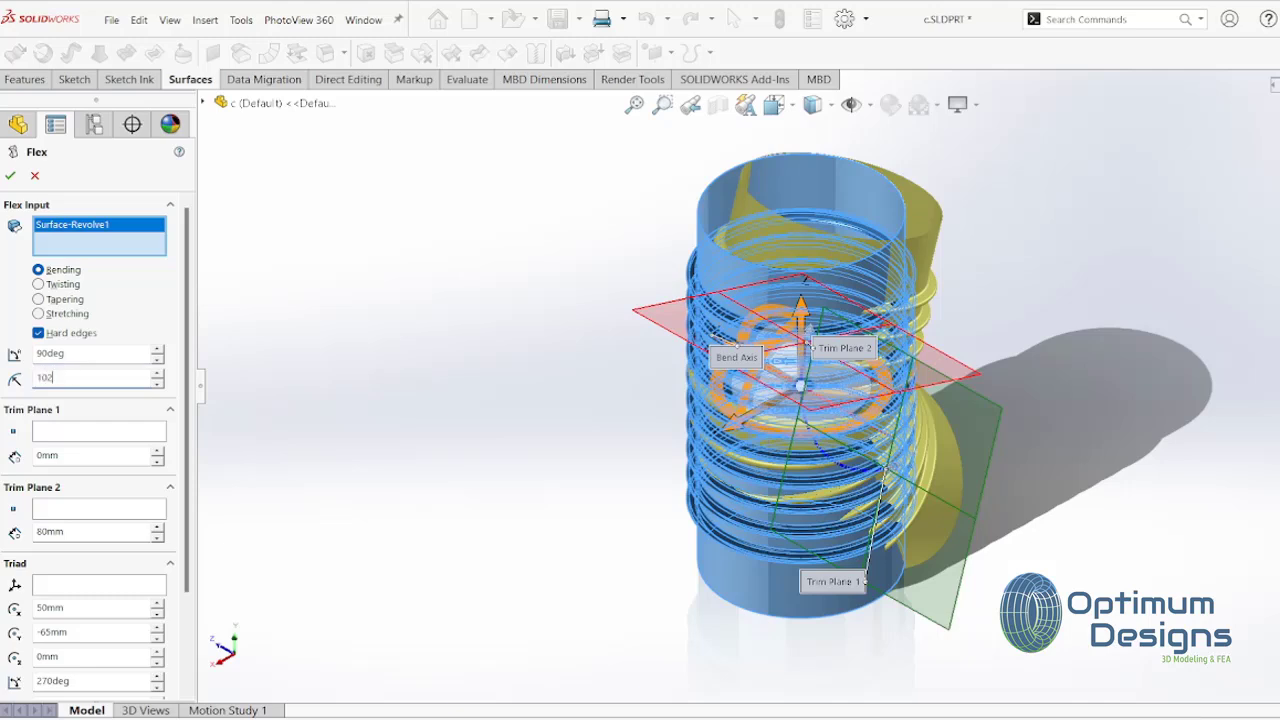
key(Tab)
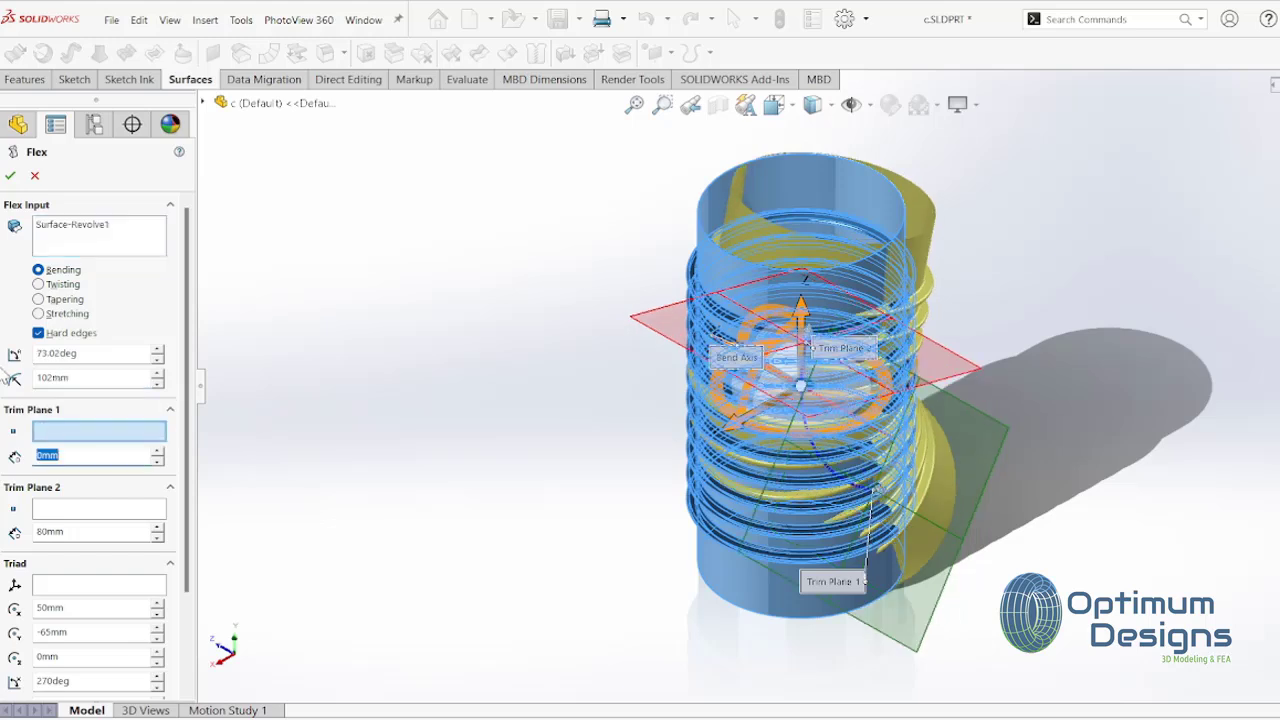
key(Tab)
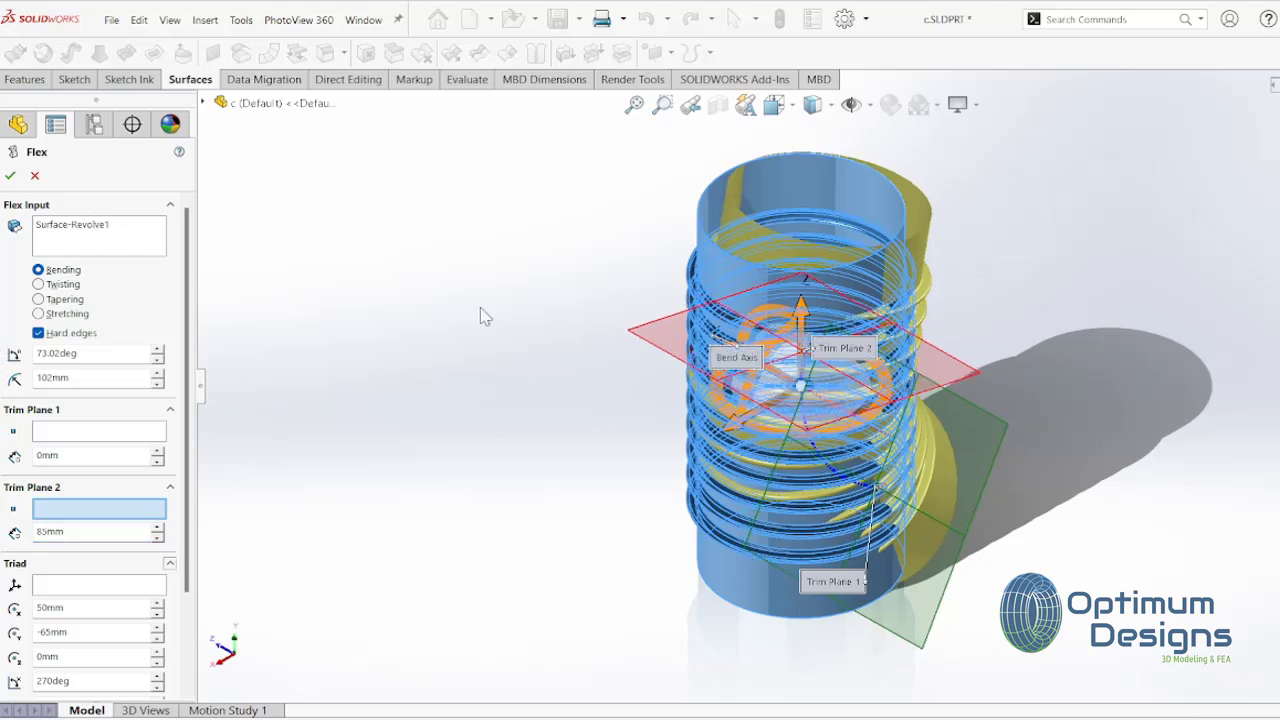
Turn to the back view and re-enter a 90° Flex bend angle.
mouse_move(583, 368)
middle_down()
mouse_move(543, 394)
mouse_move(503, 240)
mouse_move(434, 223)
mouse_move(681, 372)
middle_up()
key(space)
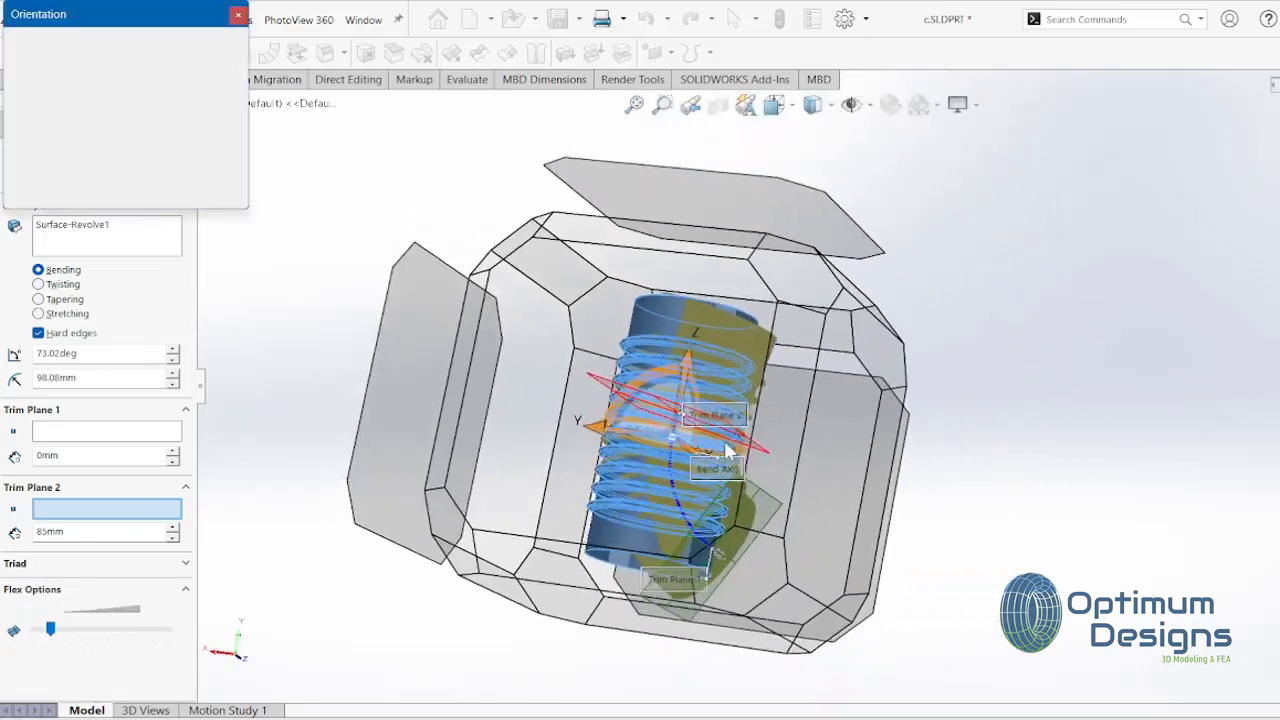
key(ctrl+2)
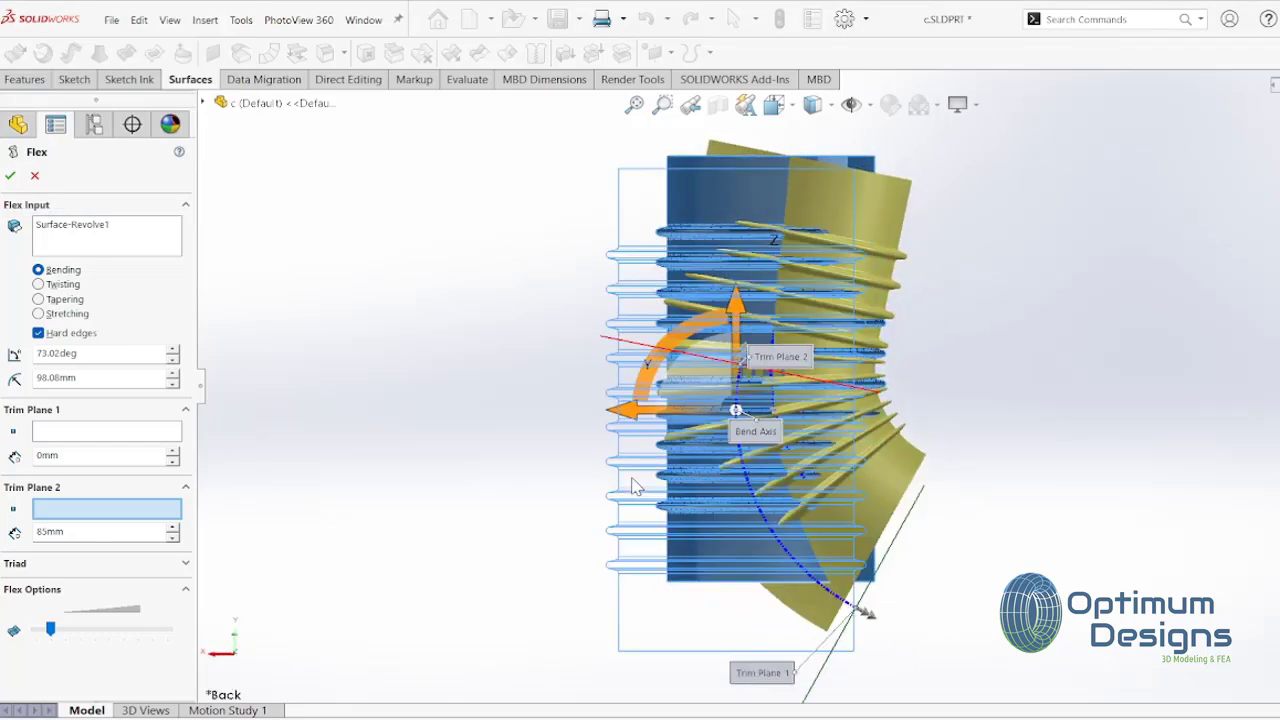
double_click(114, 354)
text(90)
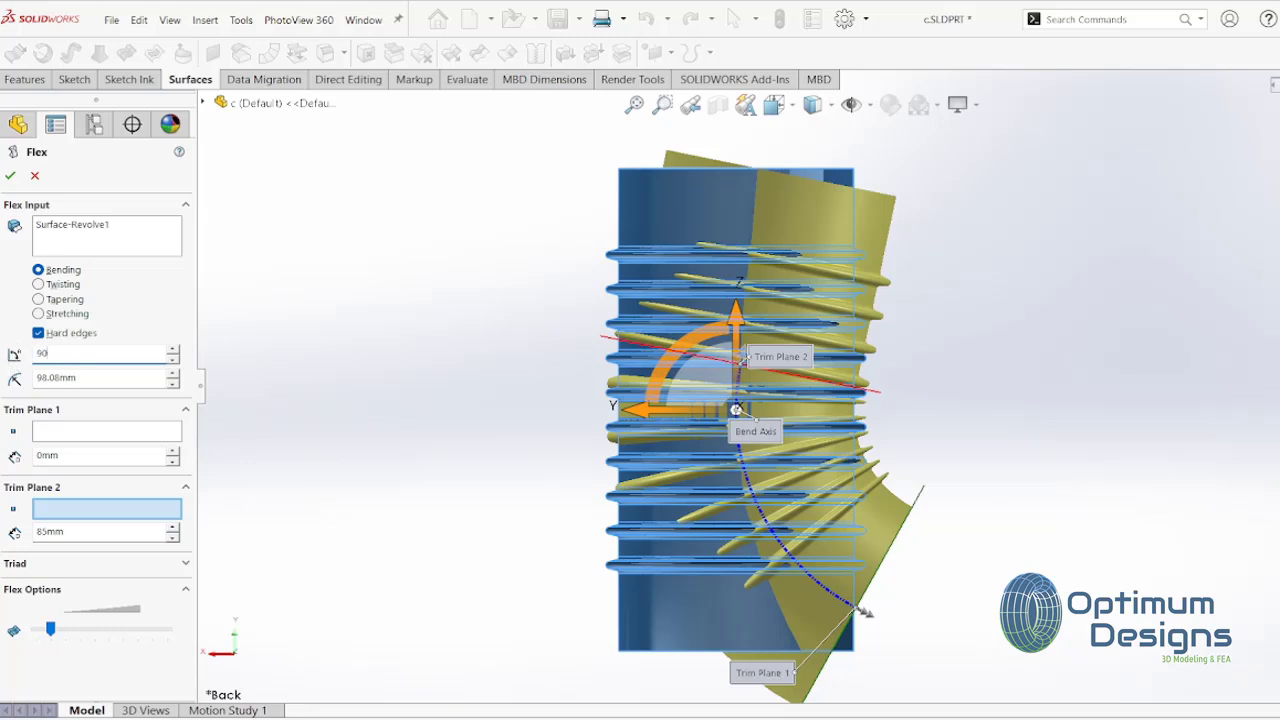
key(Return)
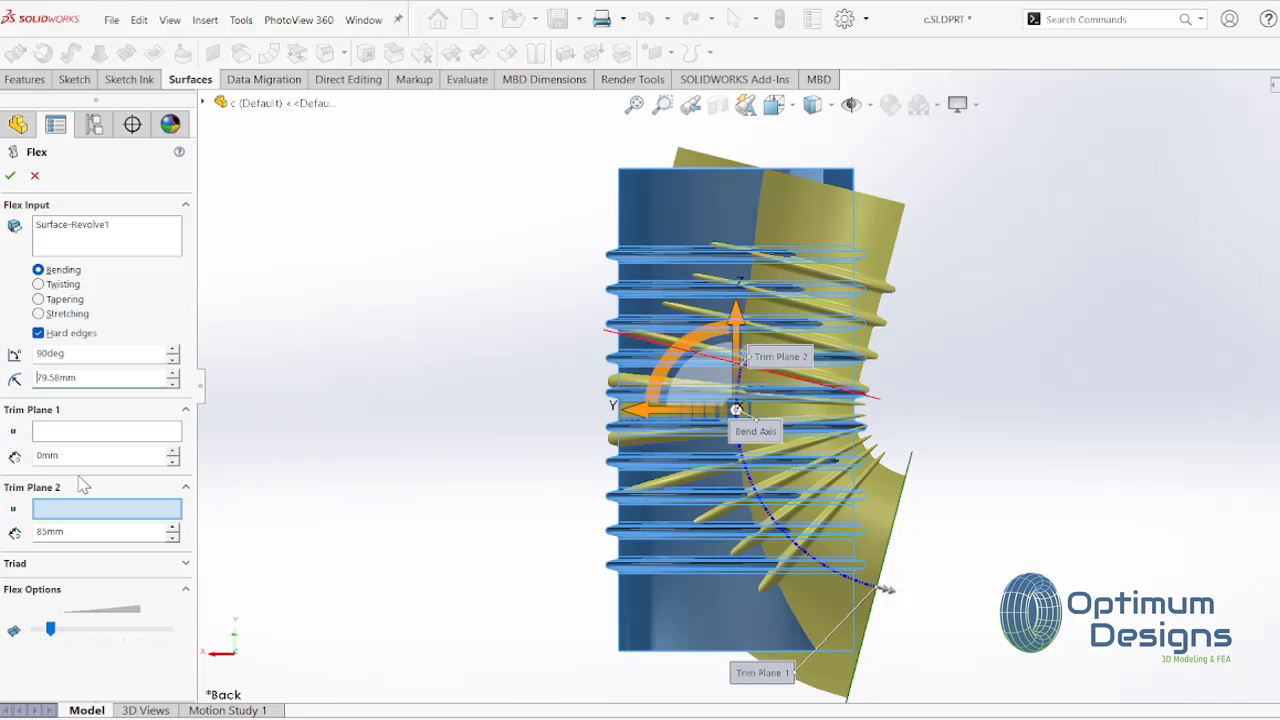
Set the Flex bend radius to 100 mm and adjust the accuracy slider.
double_click(68, 378)
text(100)
key(Return)
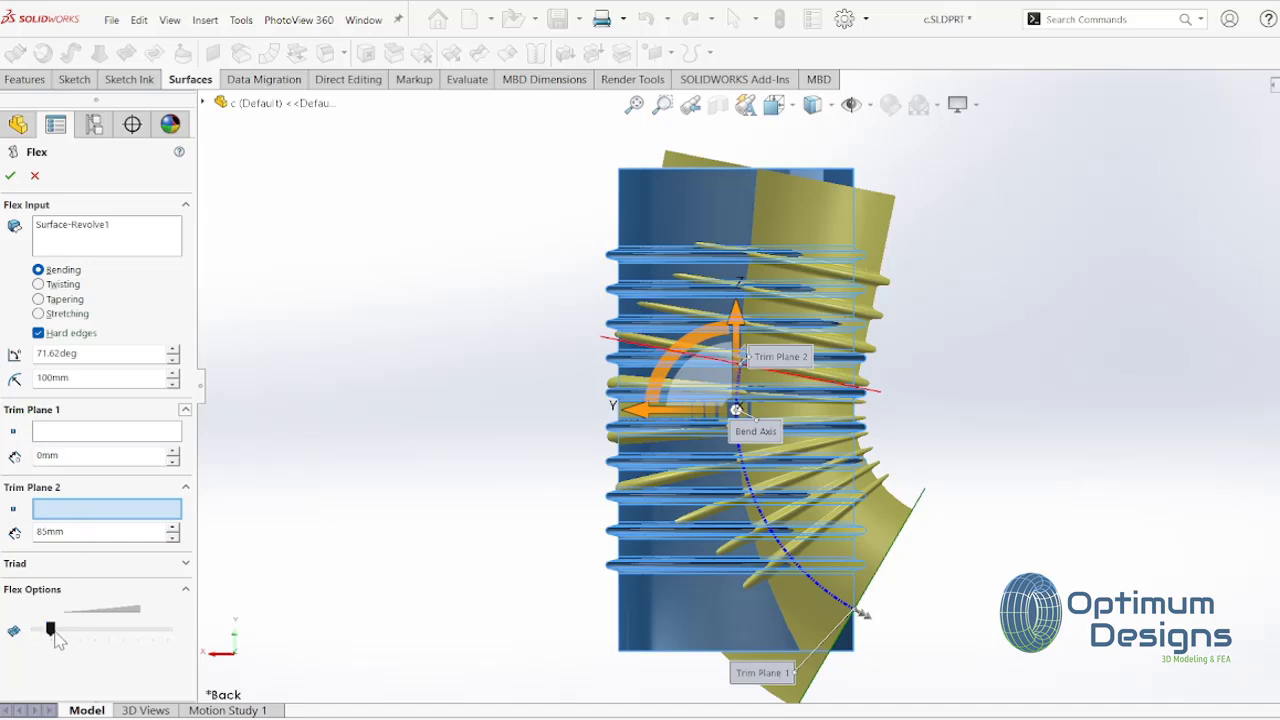
drag(50, 629, 95, 629)
mouse_move(95, 629)
mouse_down()
mouse_move(50, 632)
mouse_move(80, 638)
mouse_up()
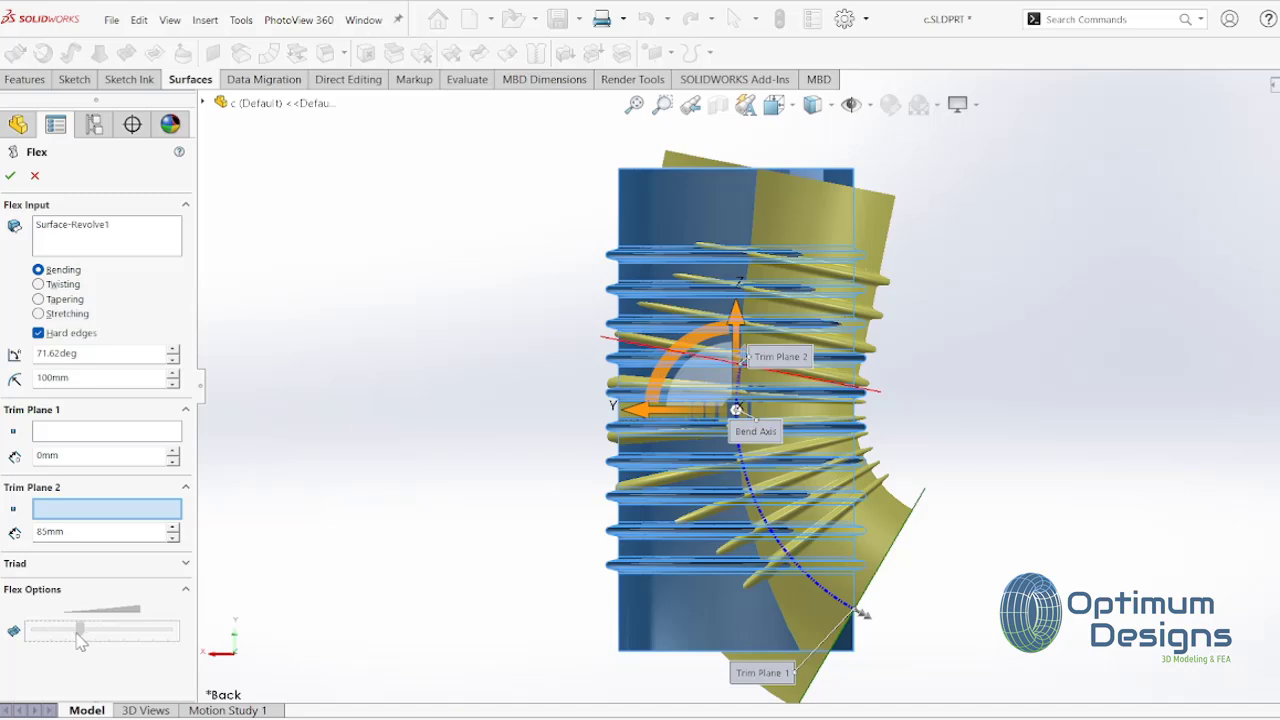
drag(110, 455, 3, 452)
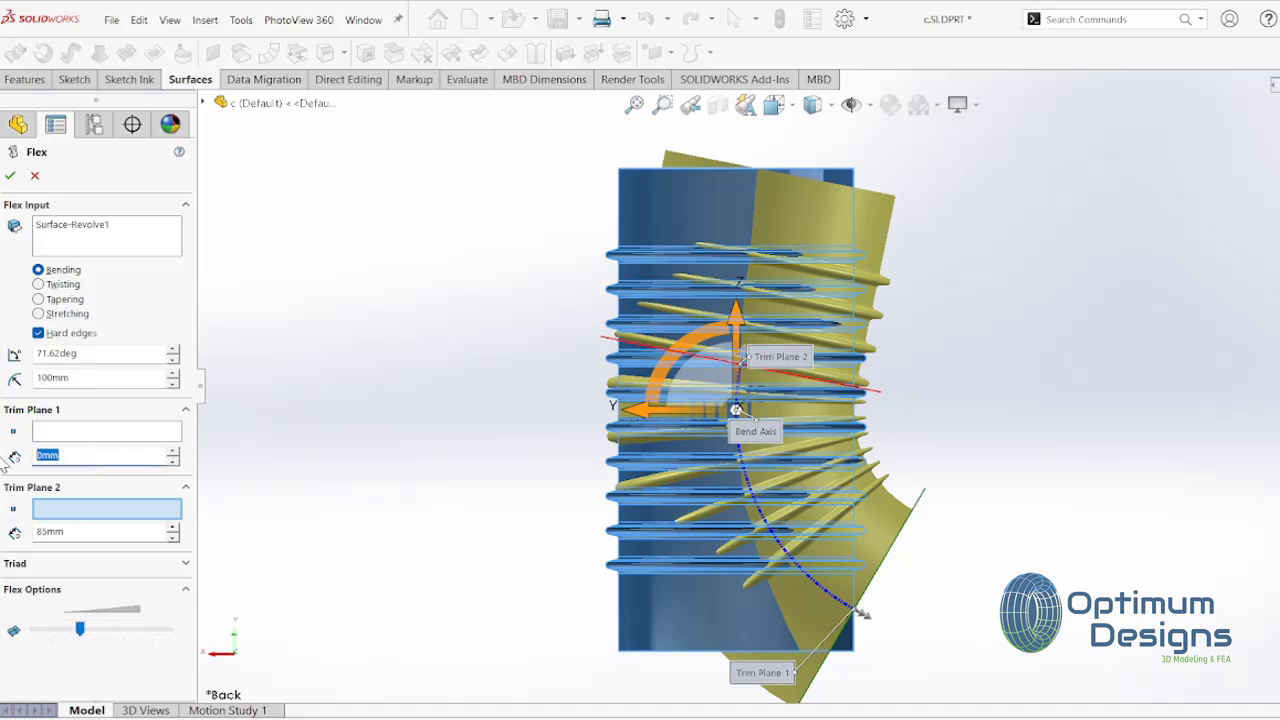
Set the Flex Trim Plane 2 distance to 105mm after trying 80, 90 and 85mm; radius becomes 92mm.
key(Tab)
key(Tab)
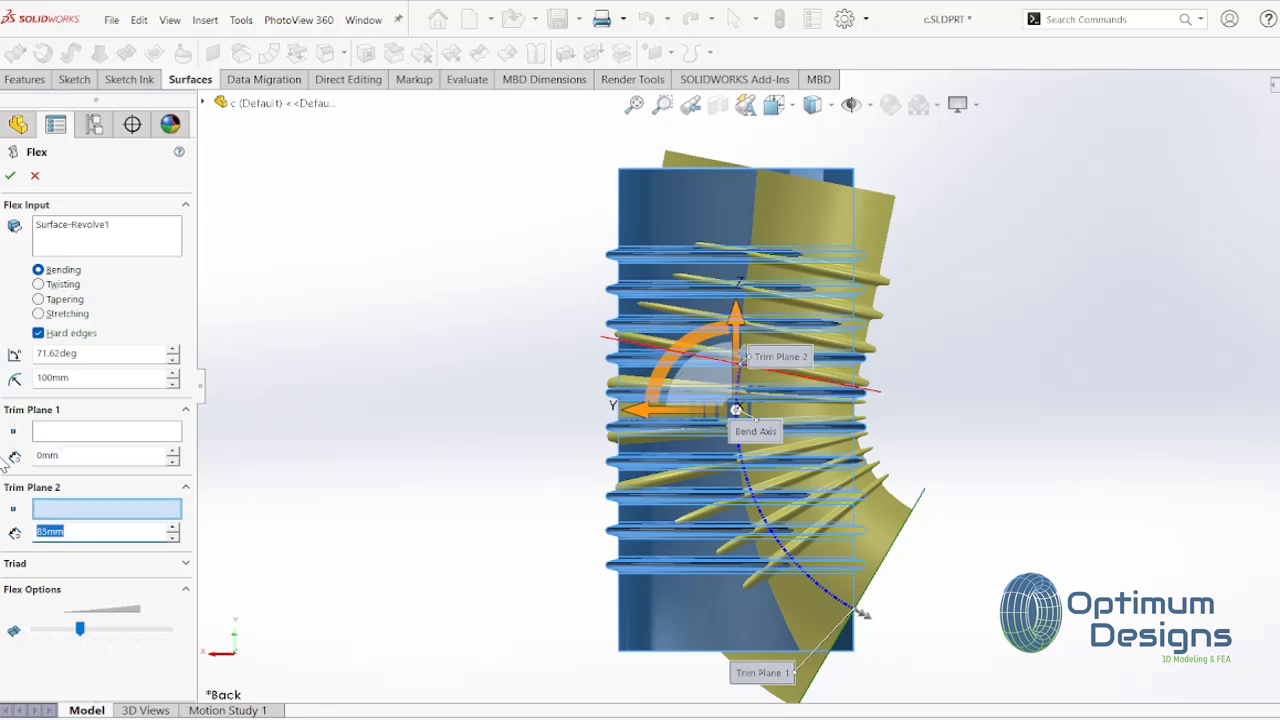
text(80)
key(Tab)
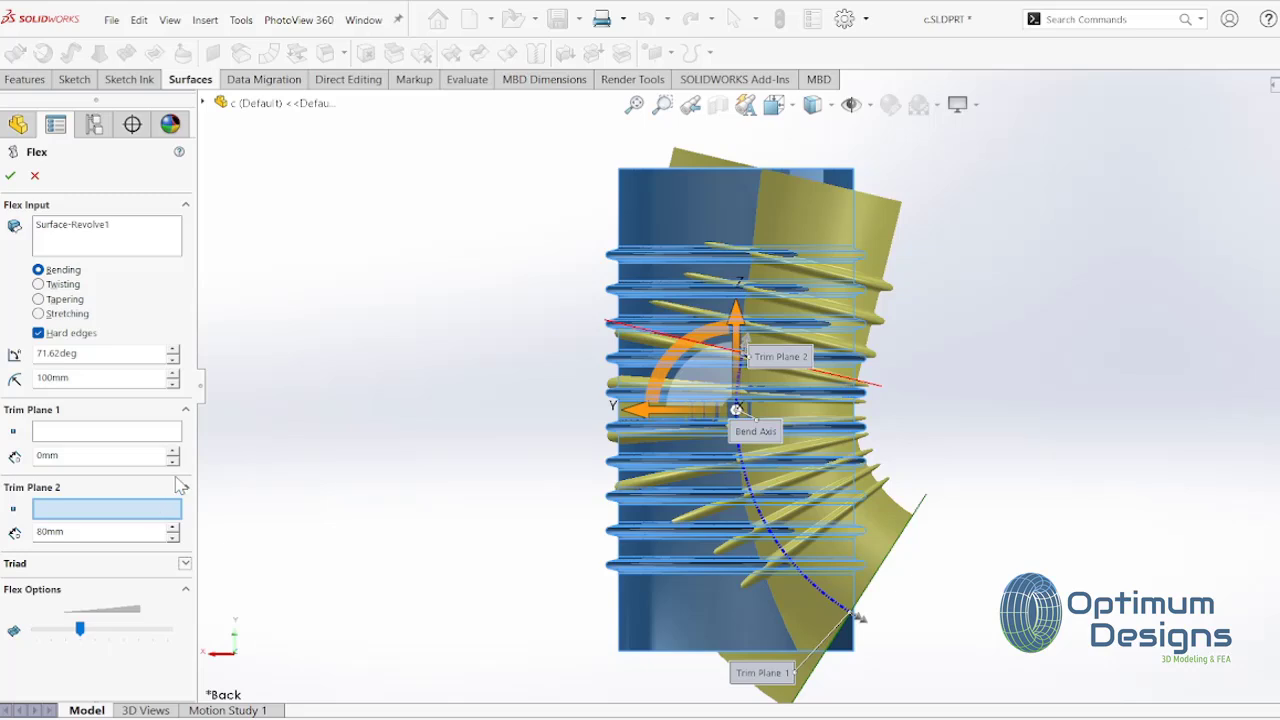
click(174, 540)
click(174, 540)
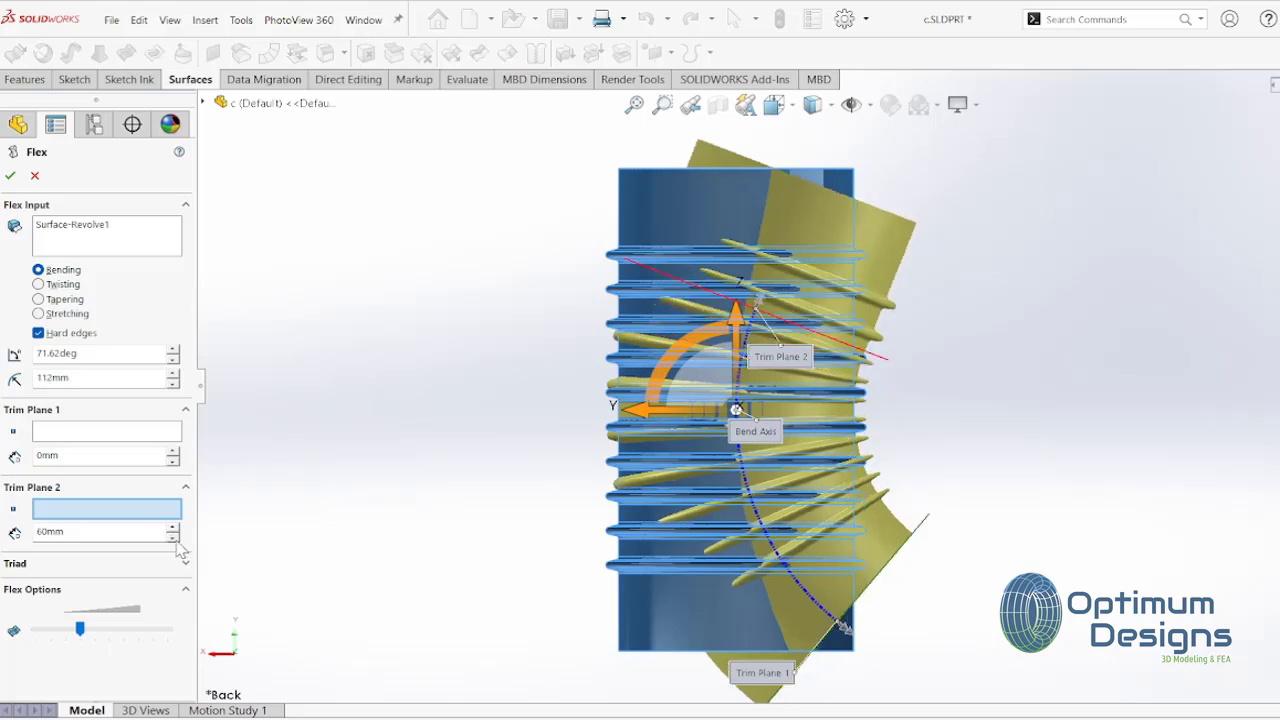
click(174, 537)
click(174, 537)
click(174, 528)
click(174, 528)
click(174, 528)
click(174, 528)
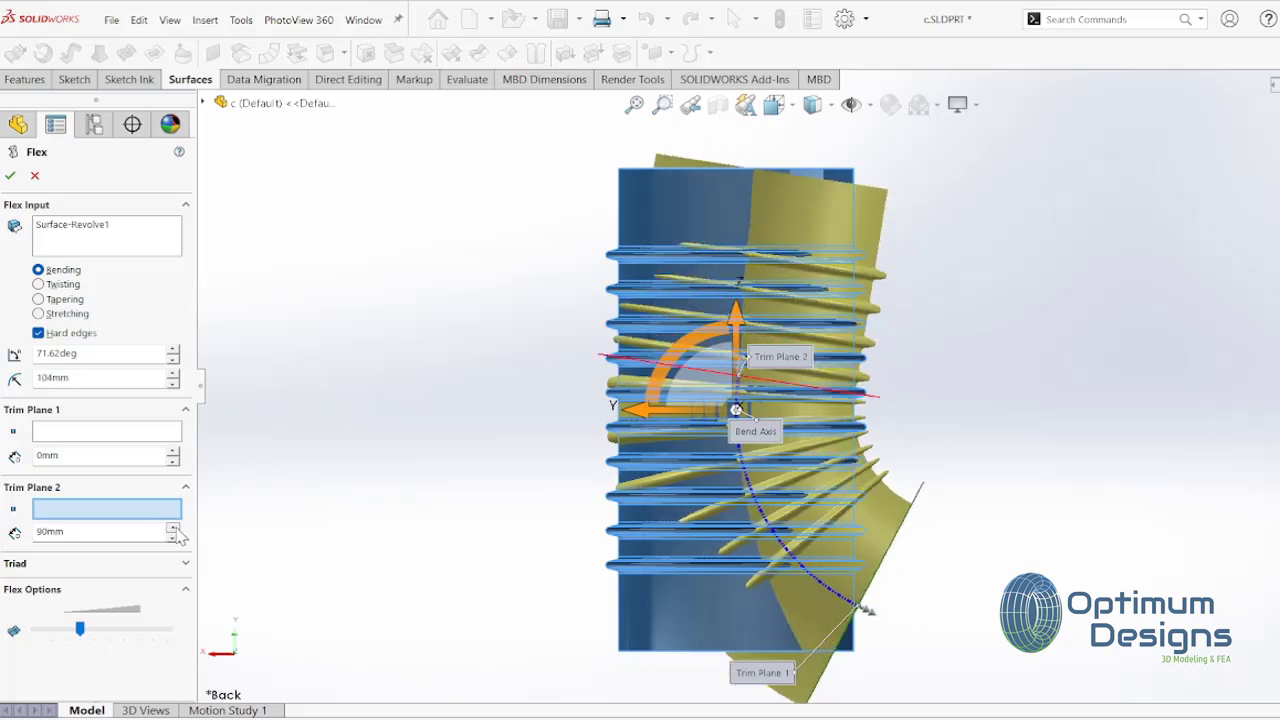
click(174, 528)
click(174, 528)
click(174, 537)
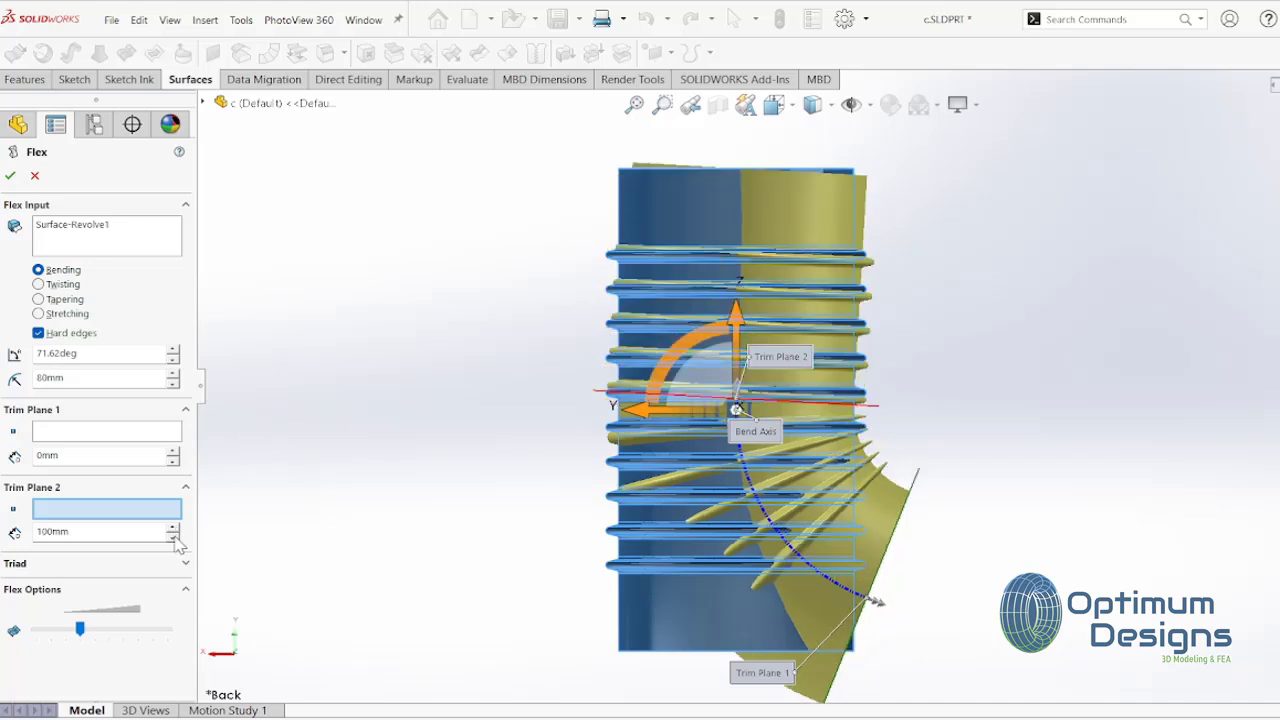
drag(114, 536, 5, 537)
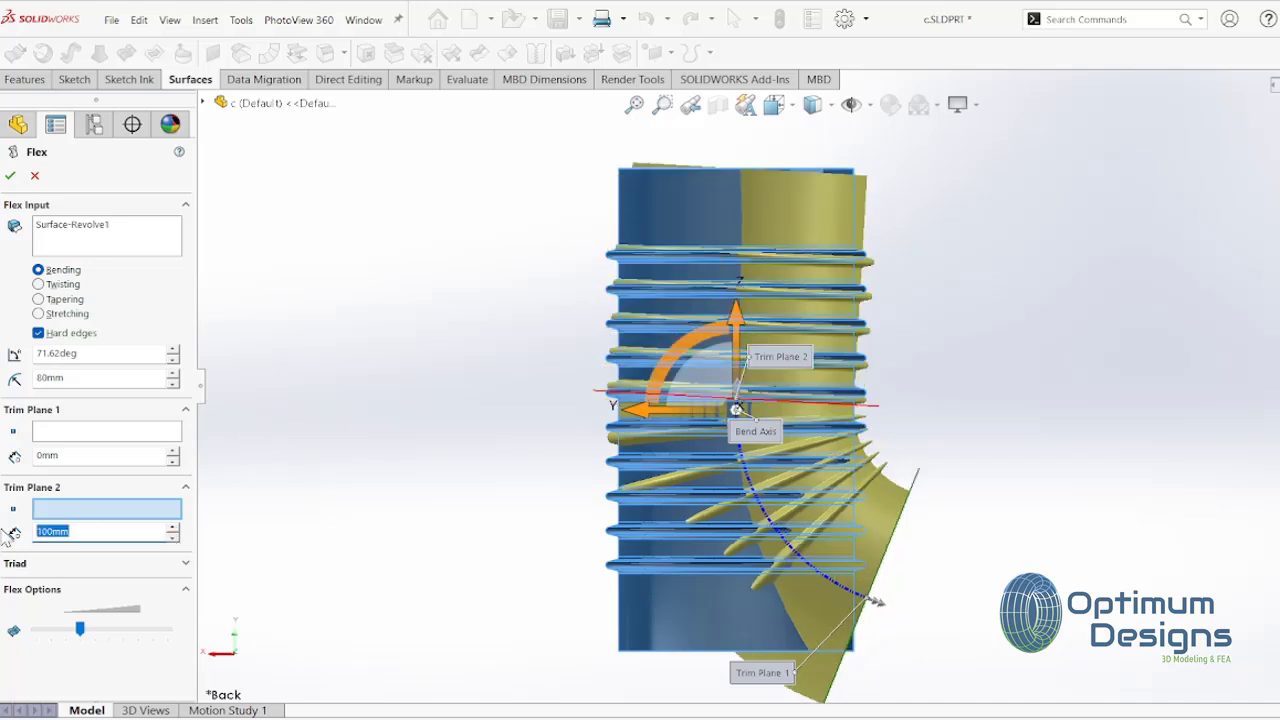
text(90)
key(Return)
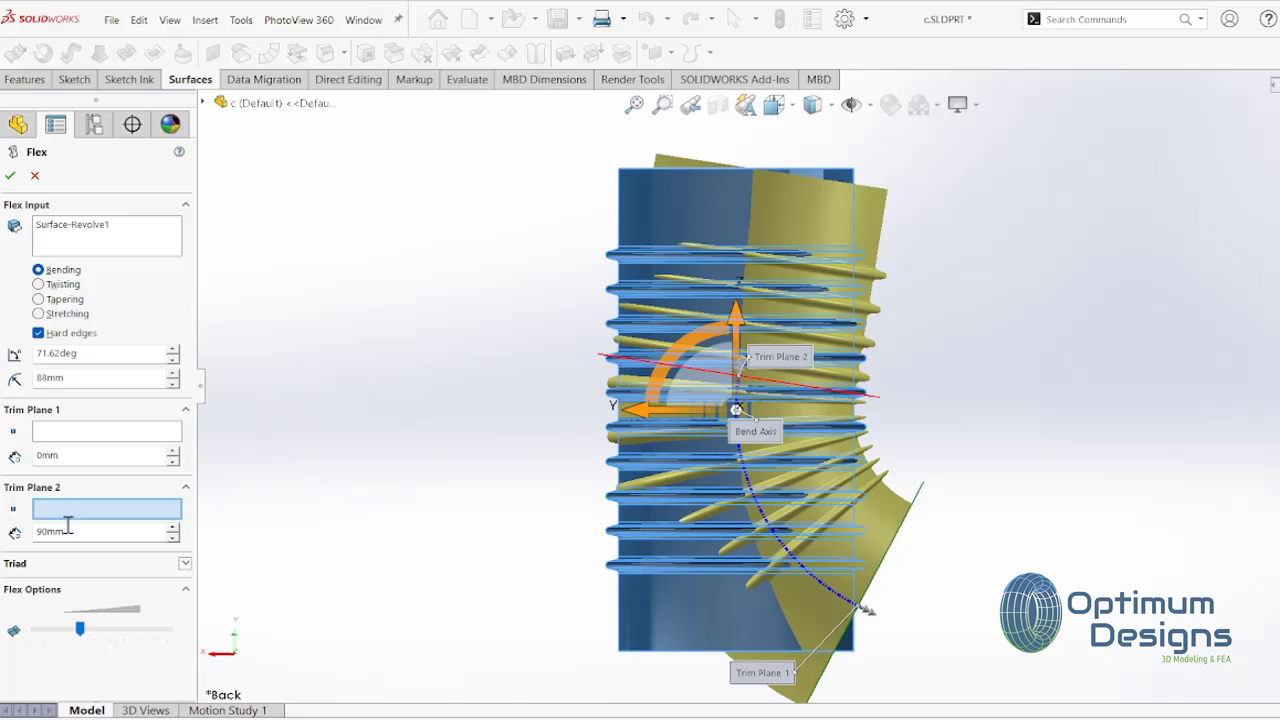
drag(67, 525, 10, 537)
text(85)
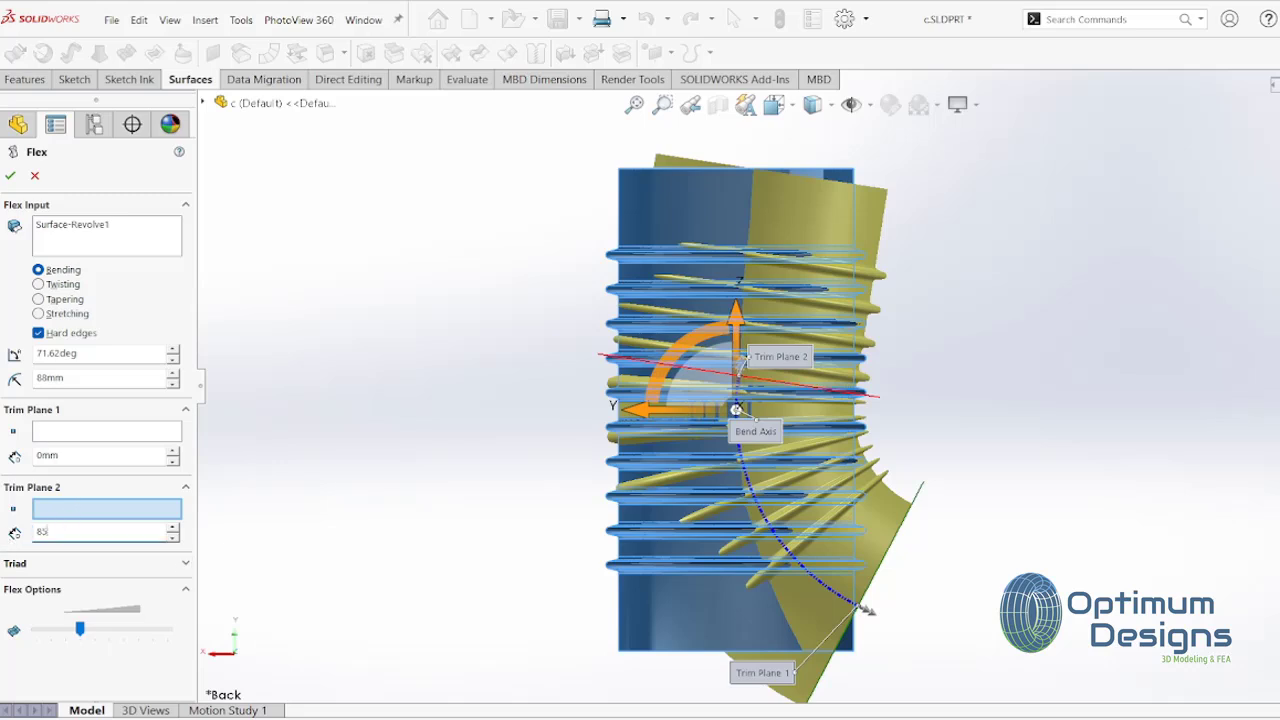
key(Return)
drag(66, 531, 3, 532)
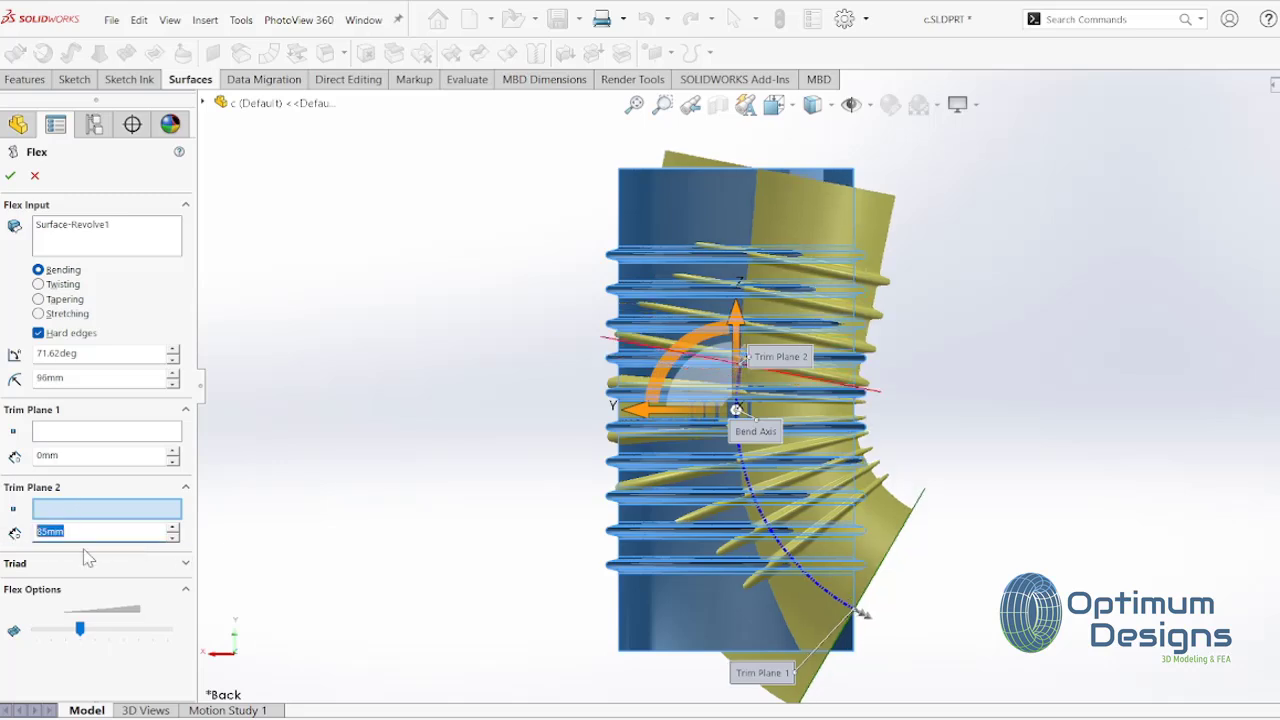
click(173, 528)
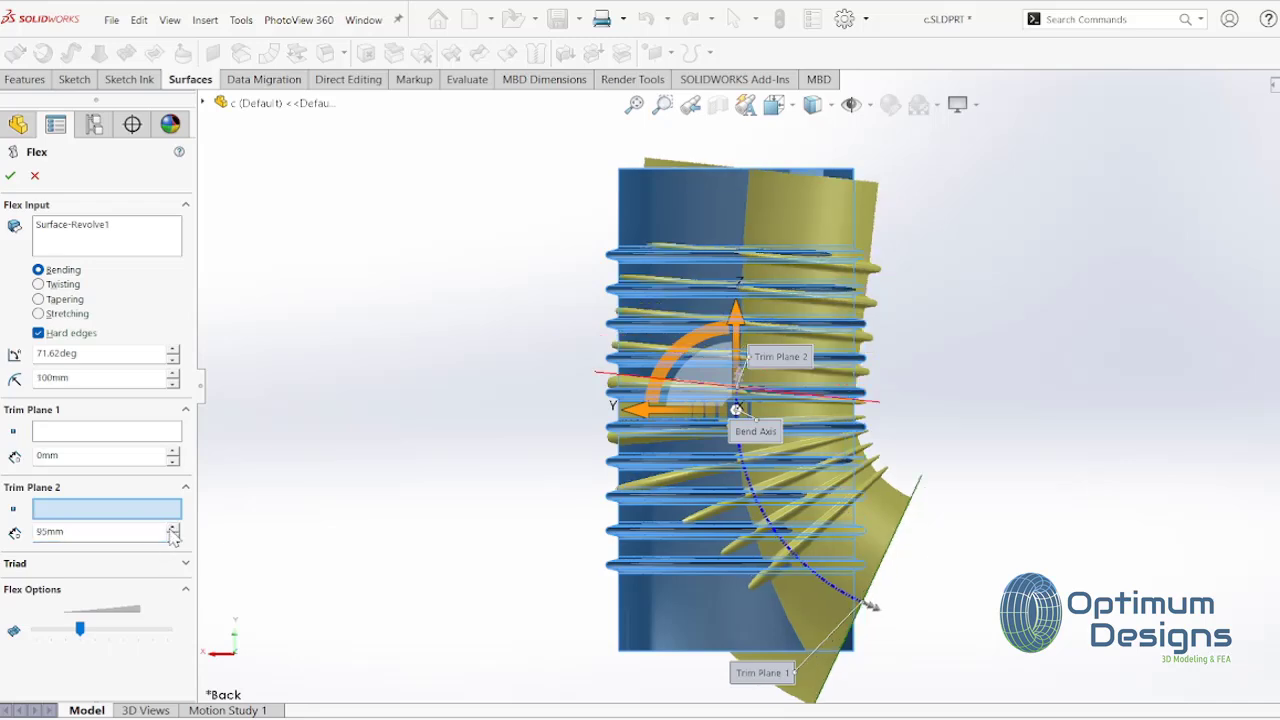
click(172, 530)
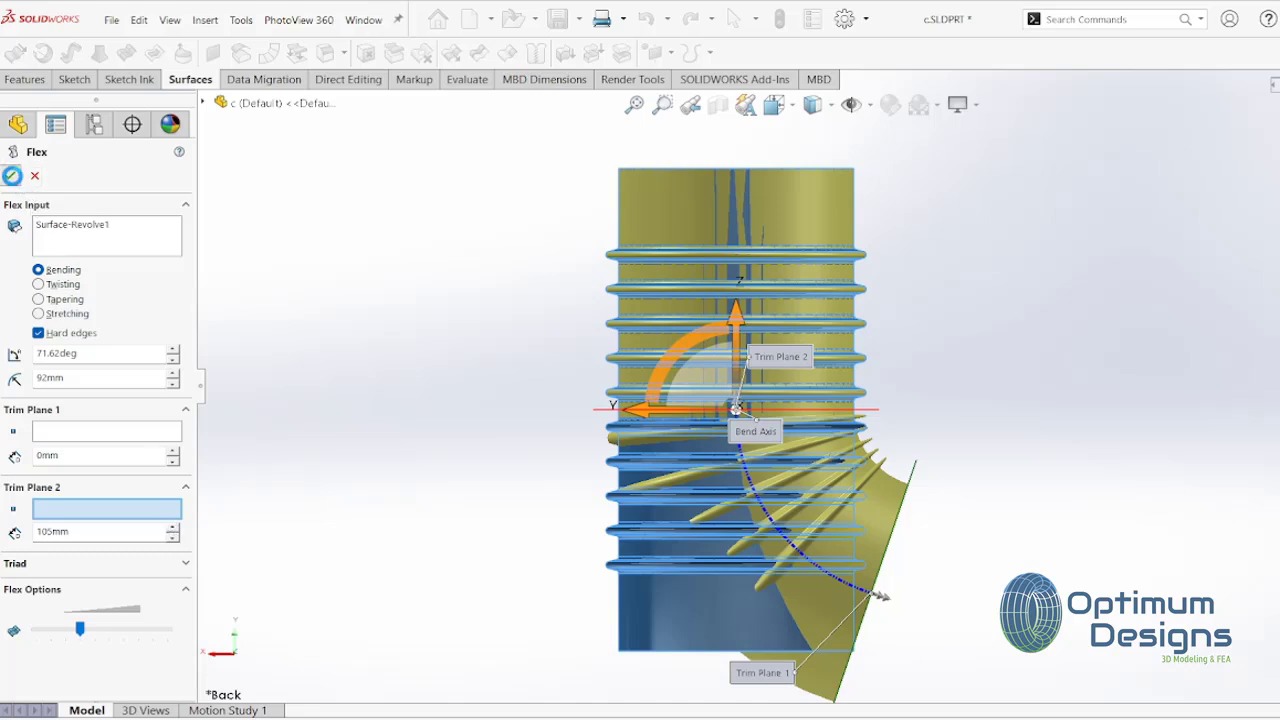
Accept the Flex feature and view the bent bellows isometrically.
click(12, 175)
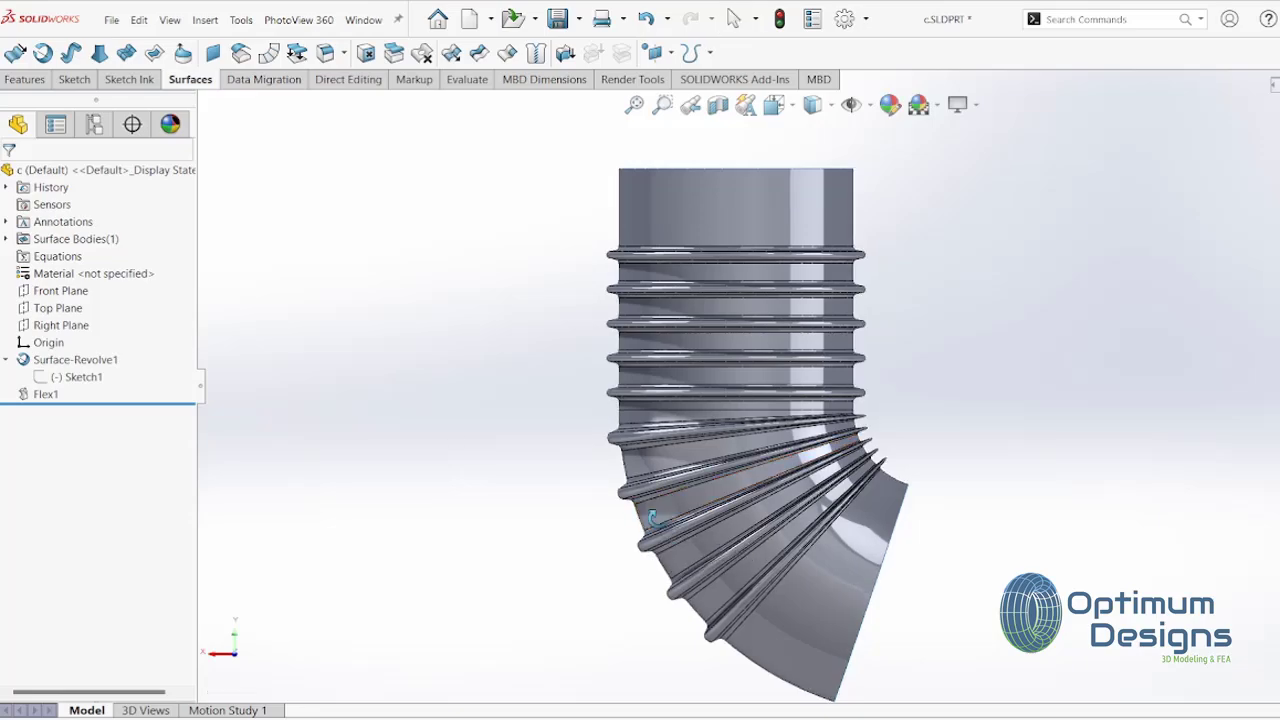
mouse_move(680, 545)
middle_down()
mouse_move(686, 245)
mouse_move(631, 251)
middle_up()
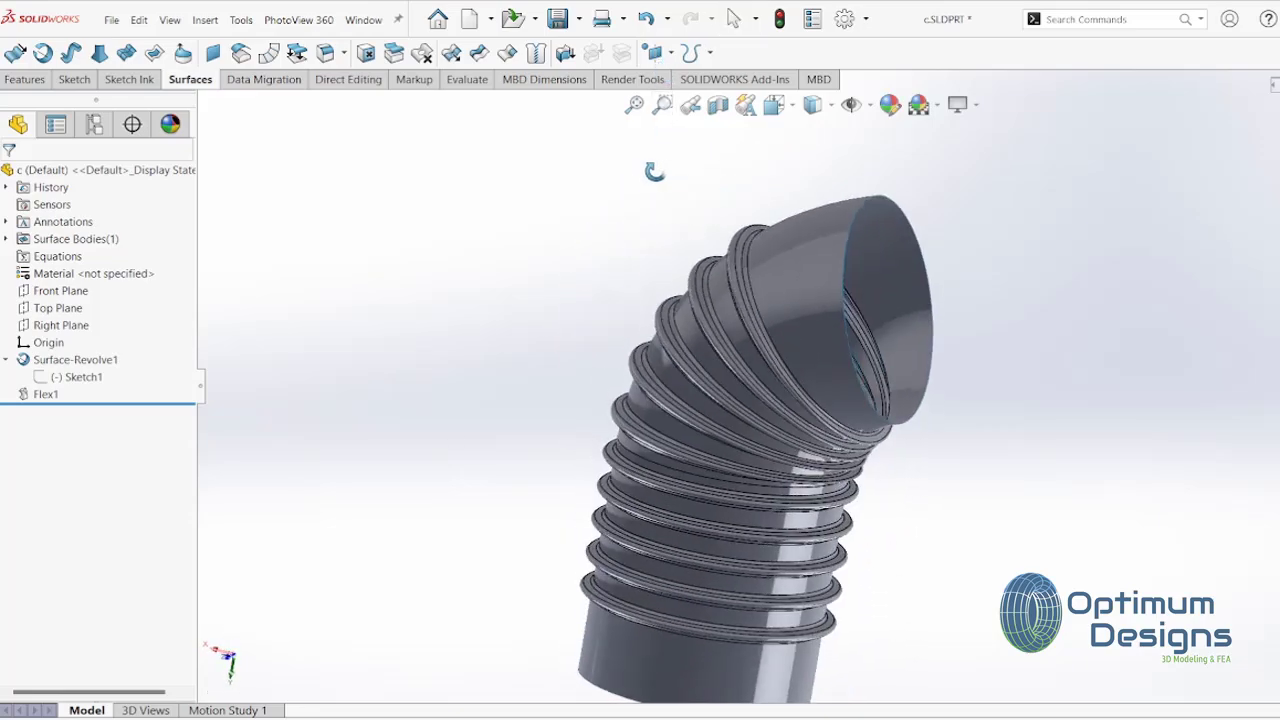
key(space)
click(608, 382)
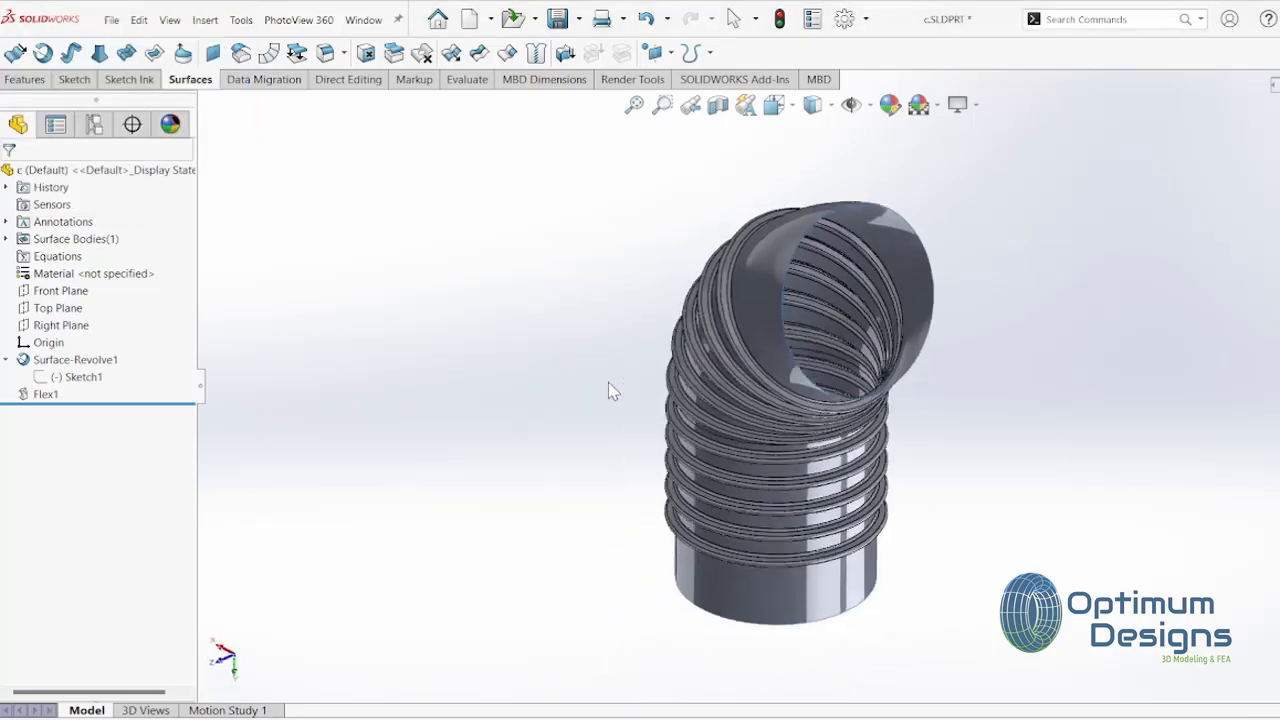
Inspect the flexed bellows from the front and right-side standard views.
middle_drag(660, 436, 584, 282)
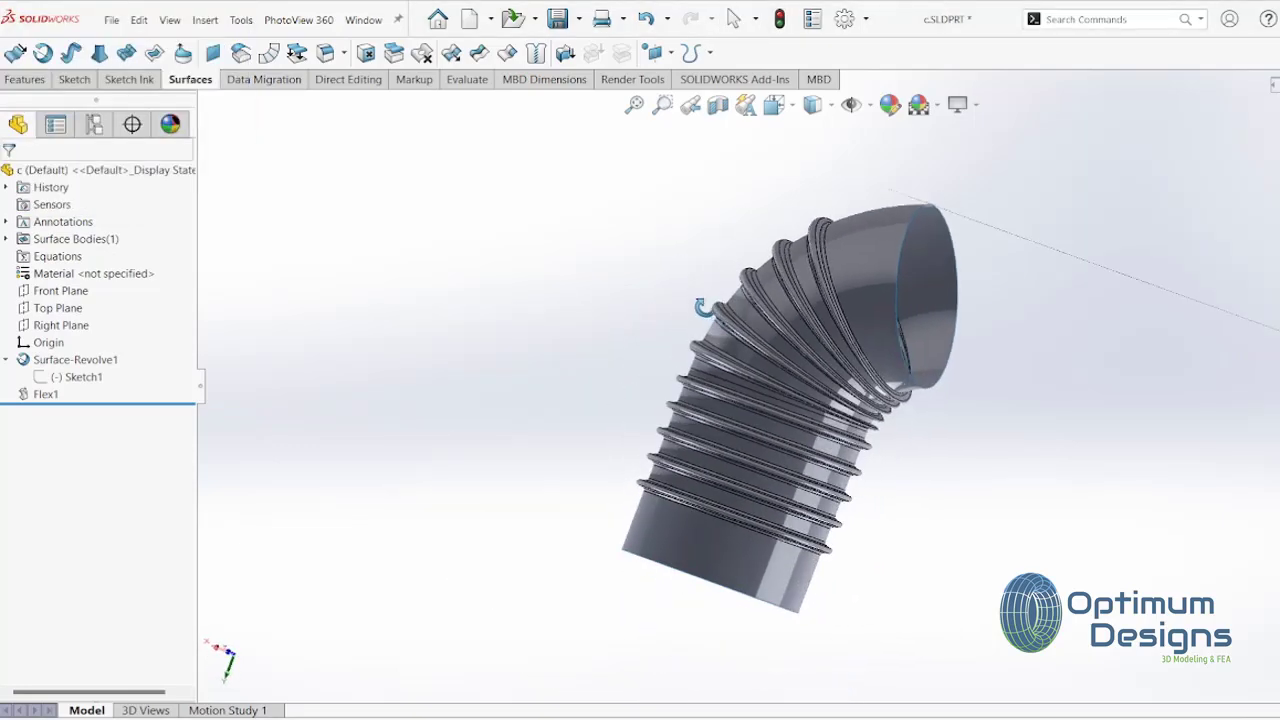
key(space)
click(603, 406)
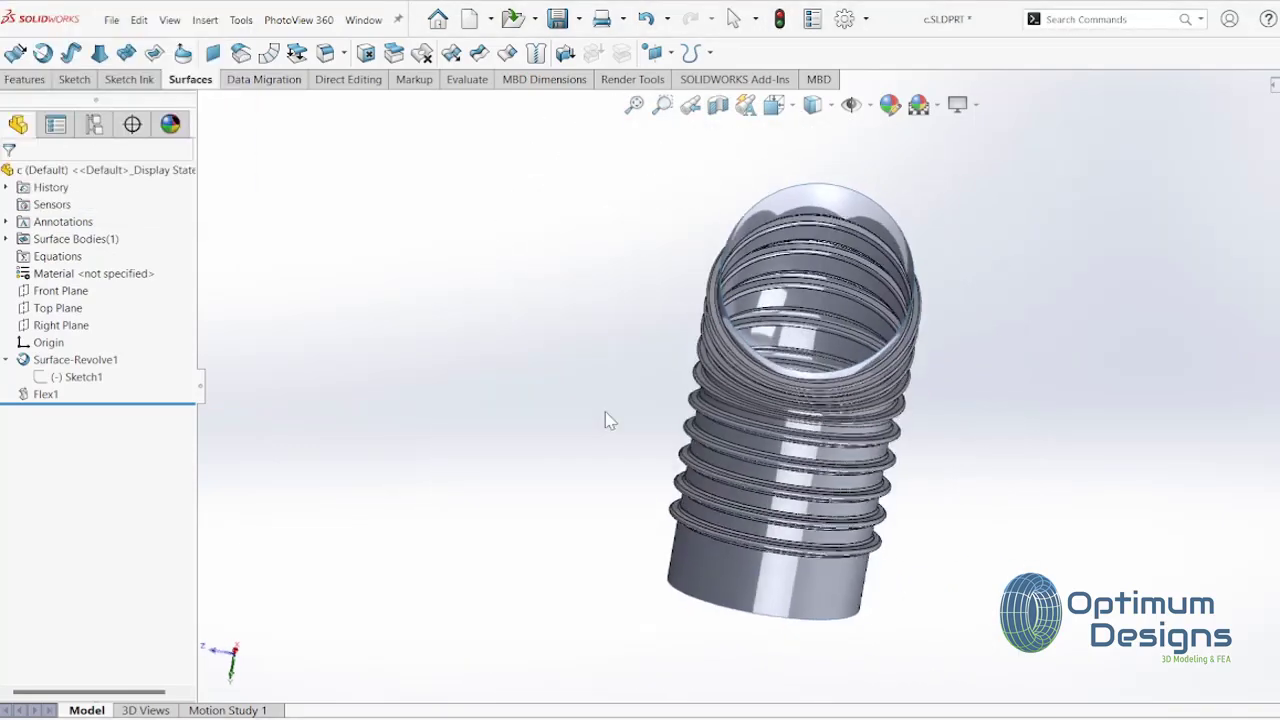
key(space)
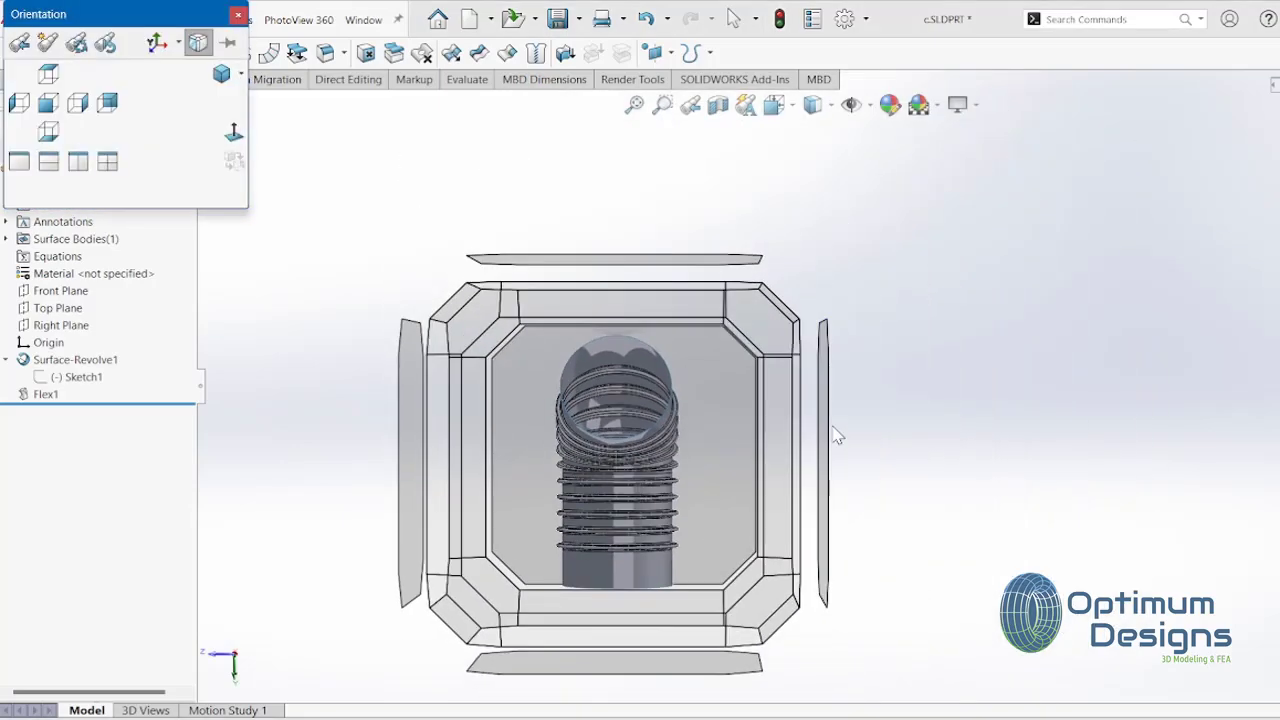
click(828, 438)
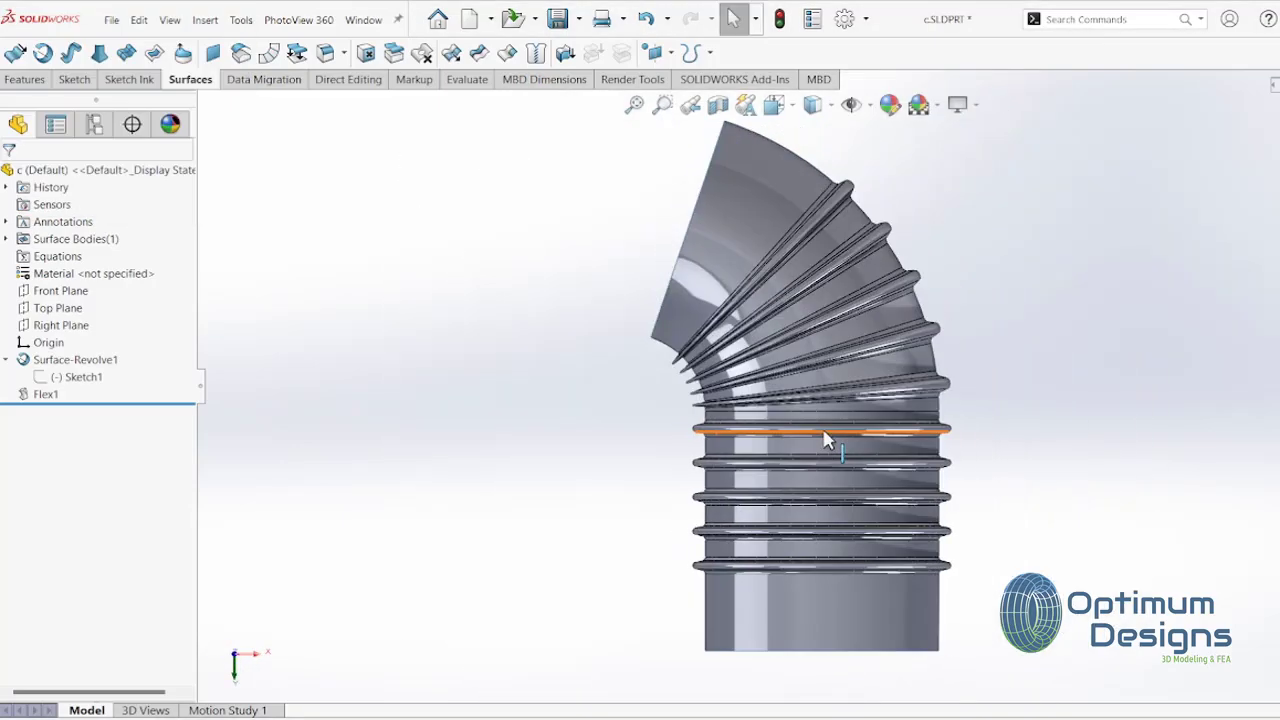
key(space)
click(828, 440)
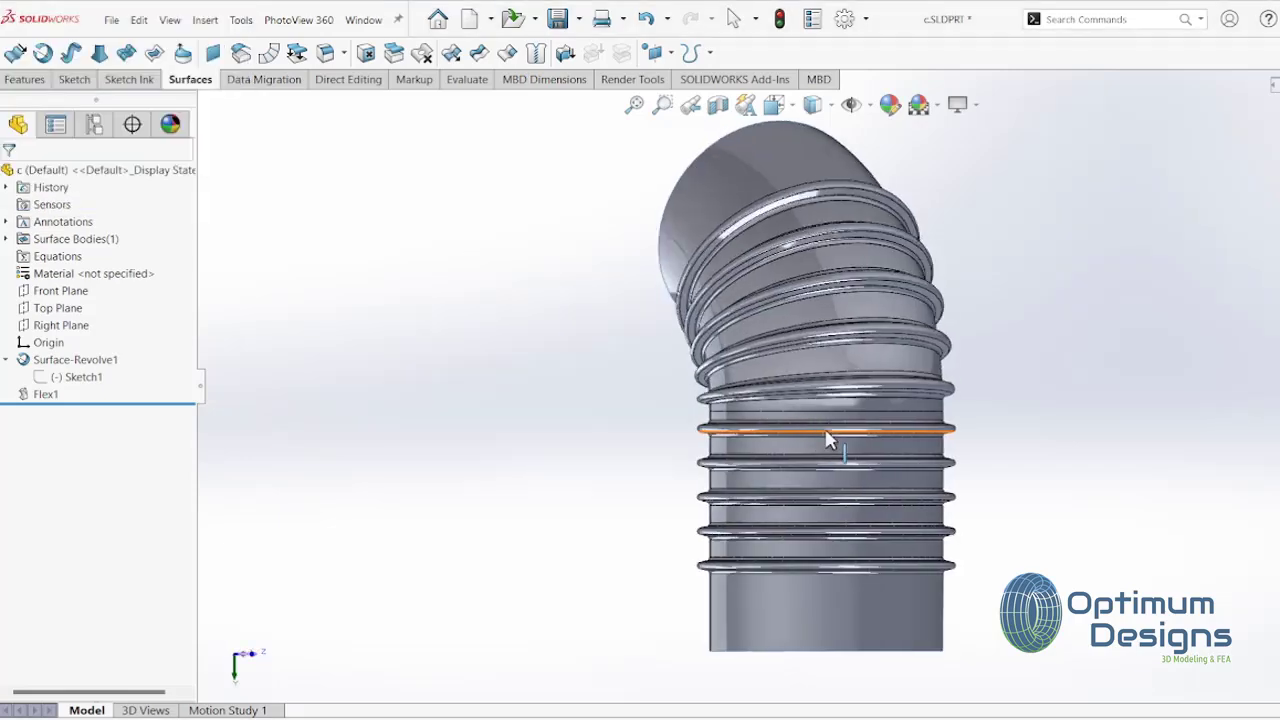
Check the elbow bend from the remaining side views and from the top.
key(space)
click(828, 440)
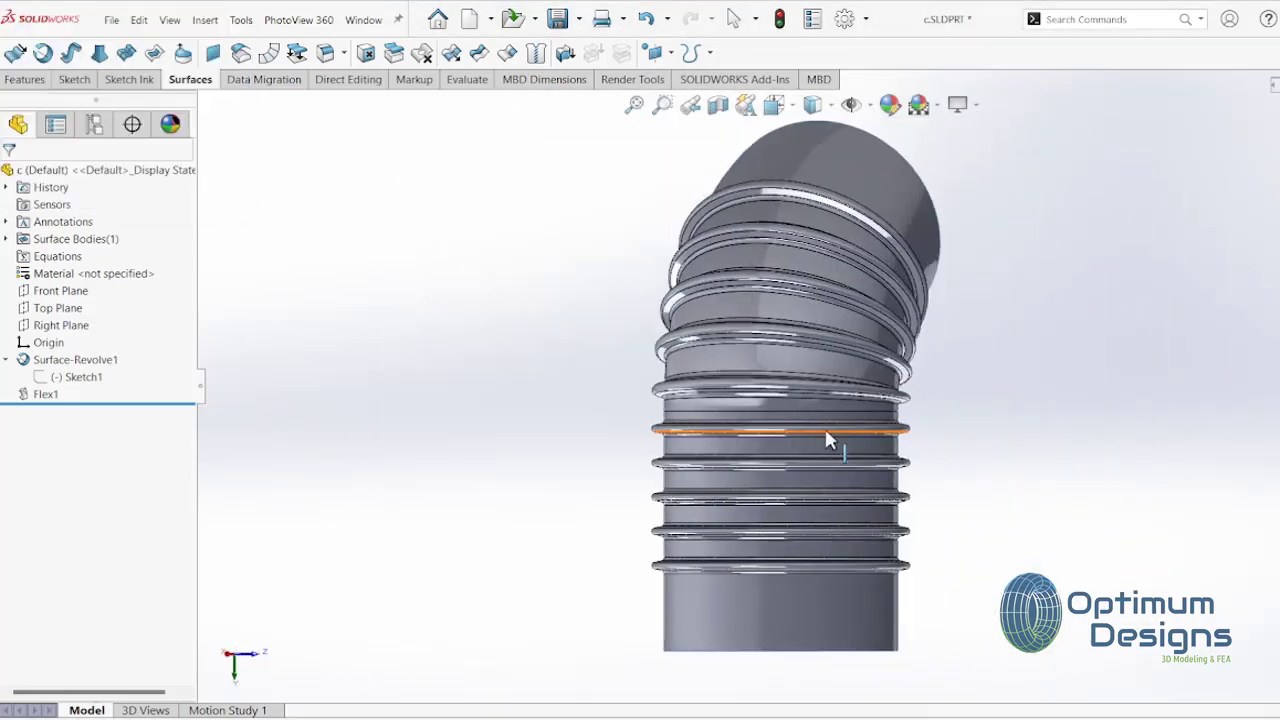
key(space)
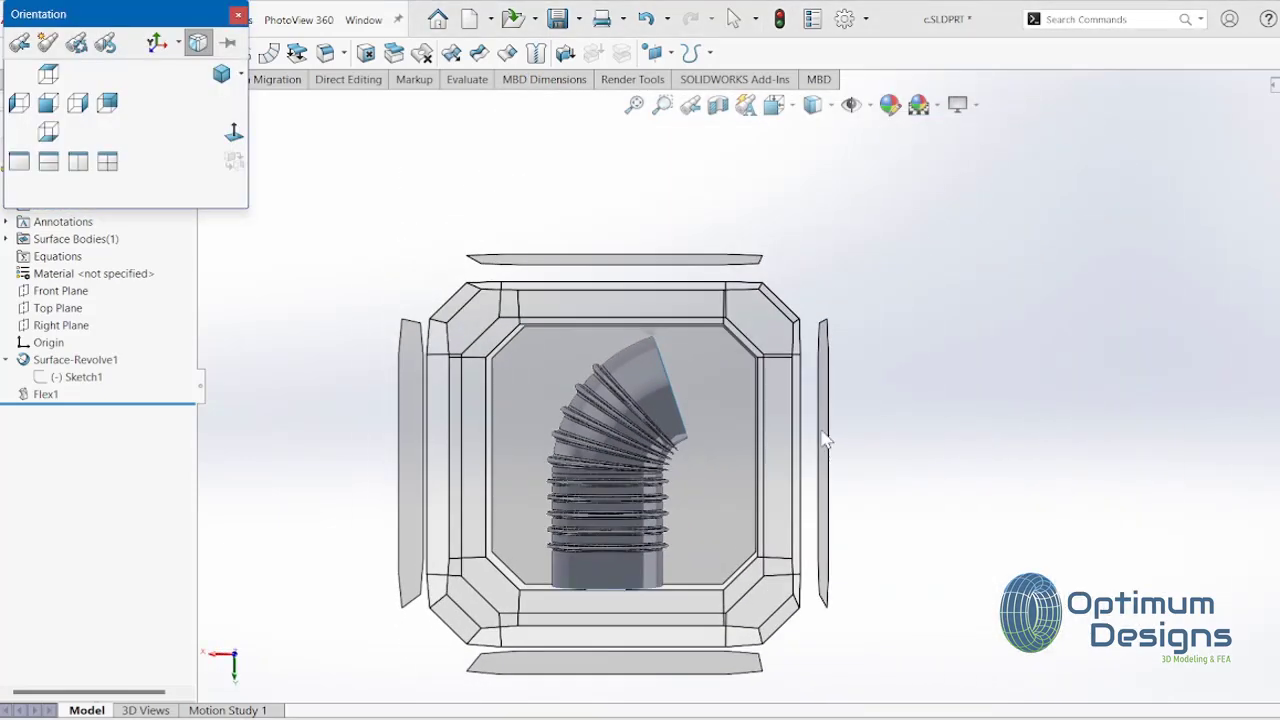
click(790, 405)
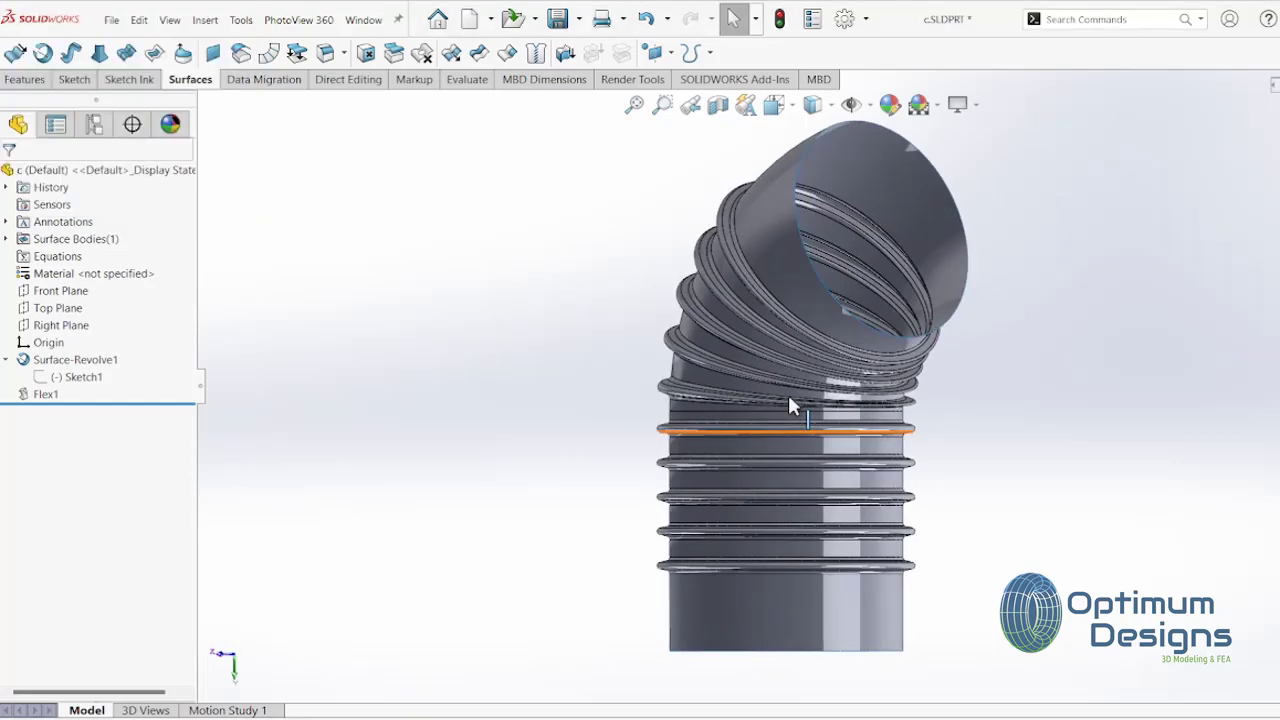
key(space)
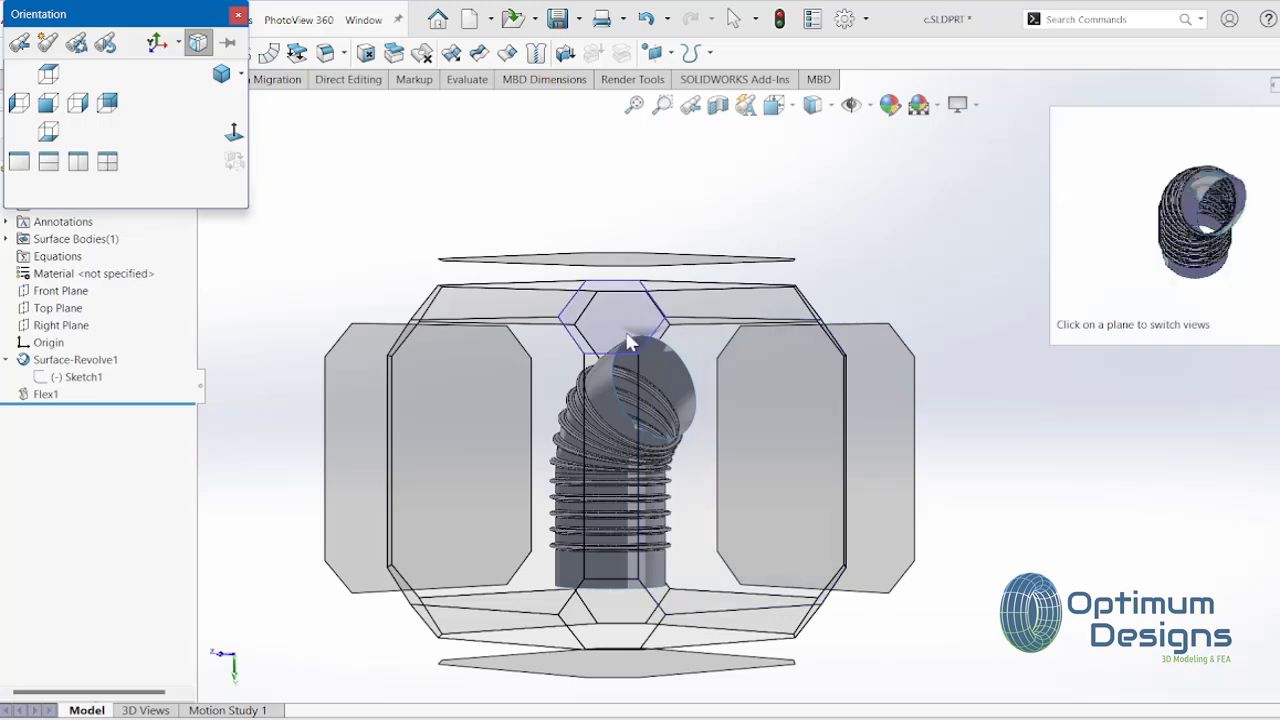
click(637, 341)
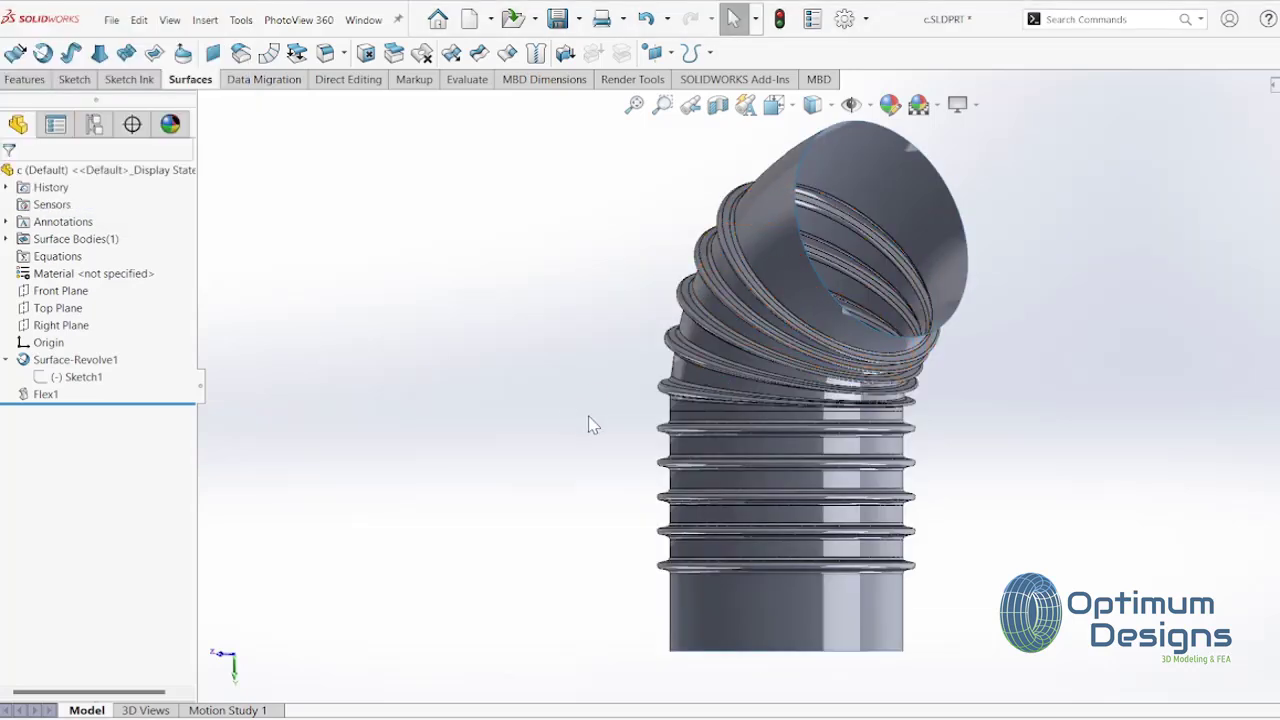